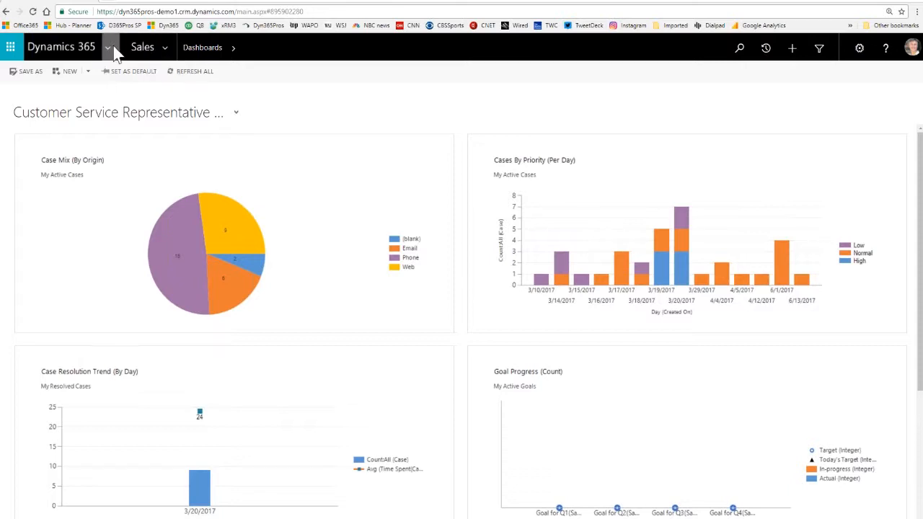
- Check the descriptions of the two Microsoft Dynamics 365 entries among the apps and open the Project Service Automation app
left_click(165, 48)
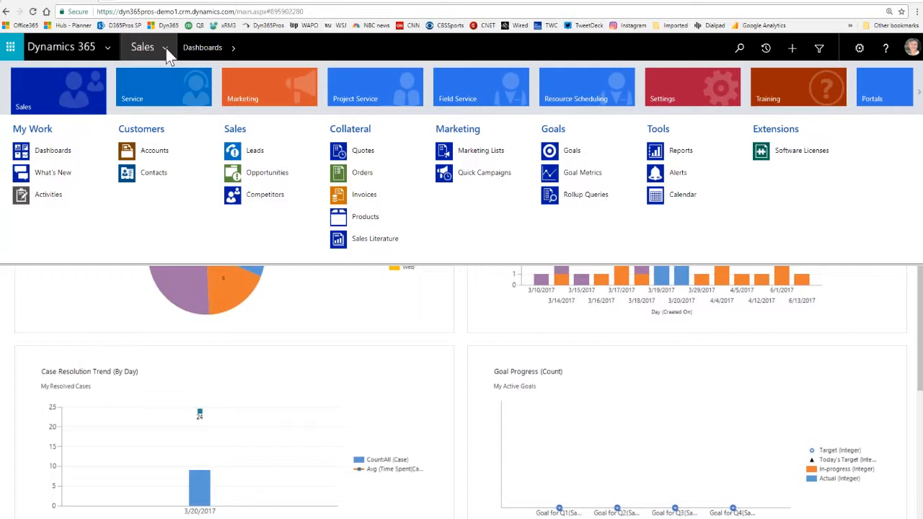
left_click(107, 50)
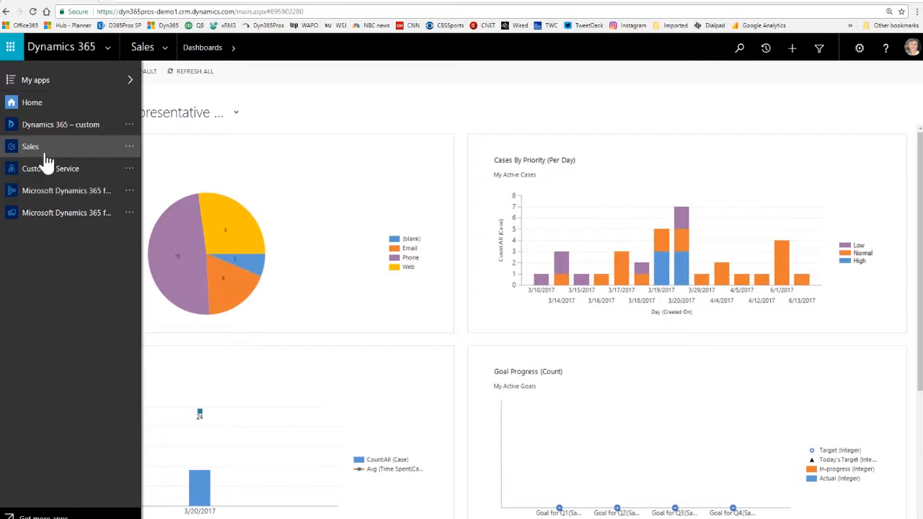
left_click(129, 192)
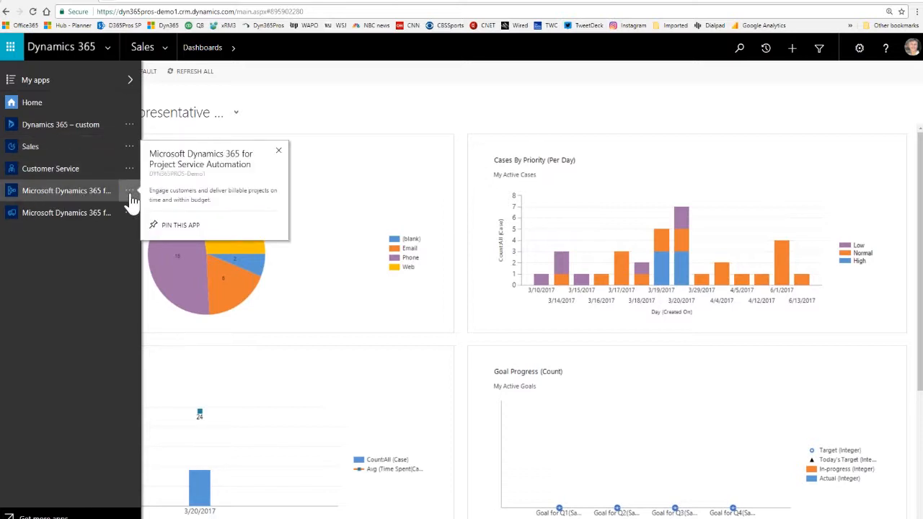
left_click(130, 215)
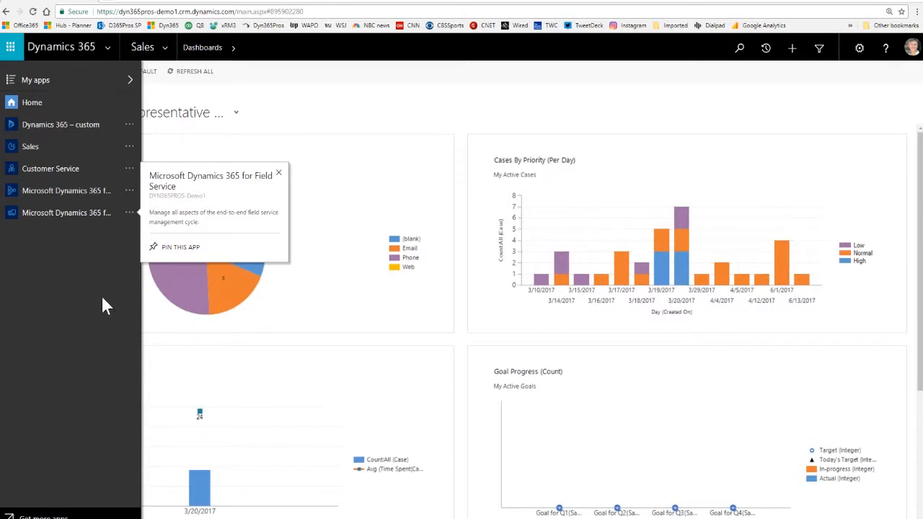
left_click(63, 191)
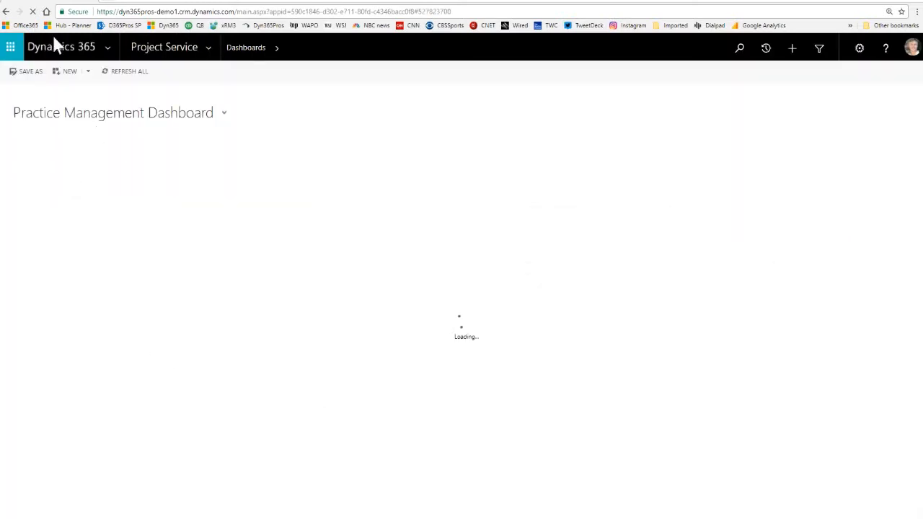
- Look through the Project Service areas, including its Settings group, and open the Opportunities list
left_click(211, 52)
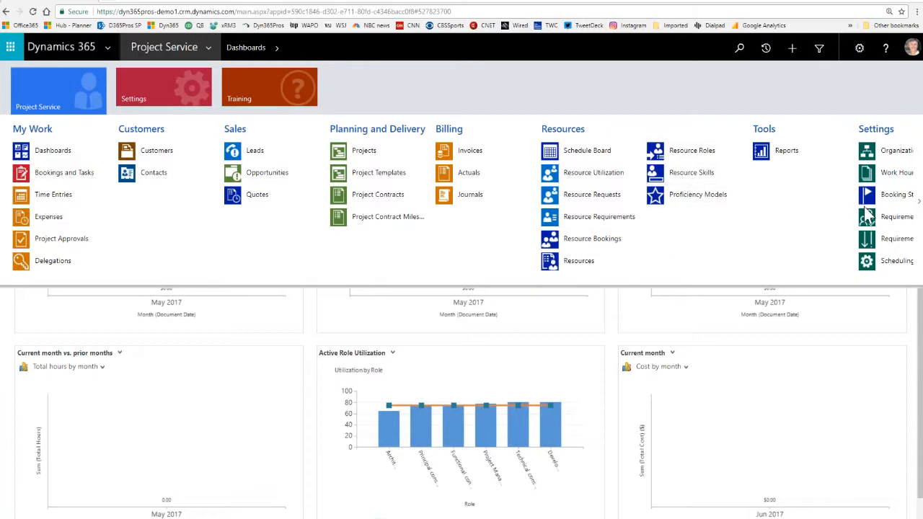
left_click(919, 202)
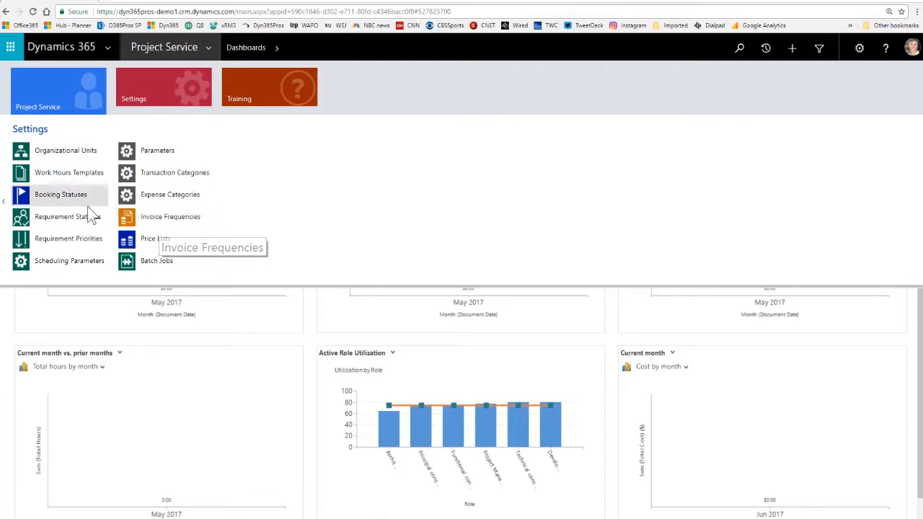
left_click(4, 202)
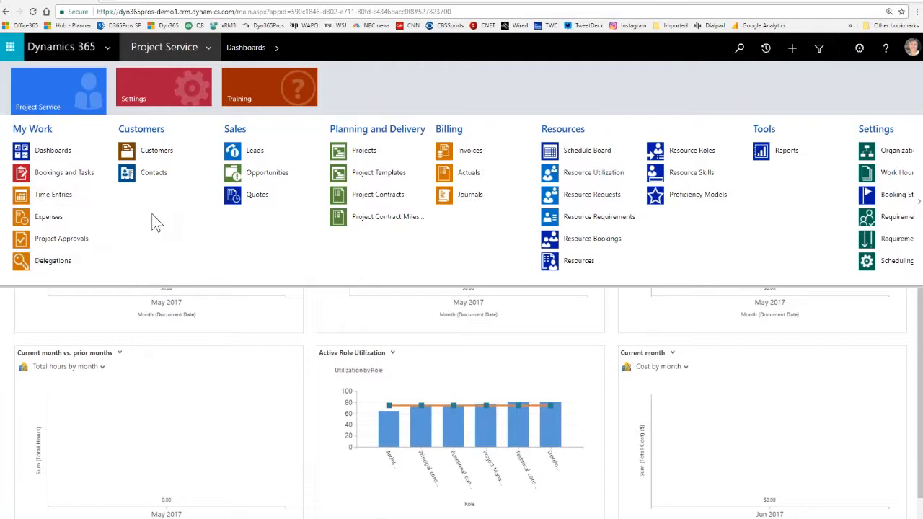
left_click(260, 179)
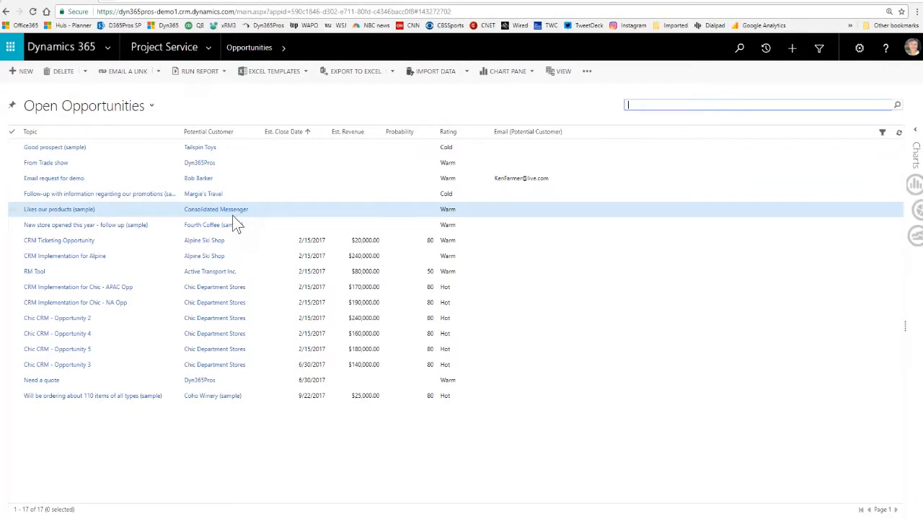
- Open the Chic CRM - Opportunity 3 record, collapse its process stage details and check the available process commands
left_click(72, 368)
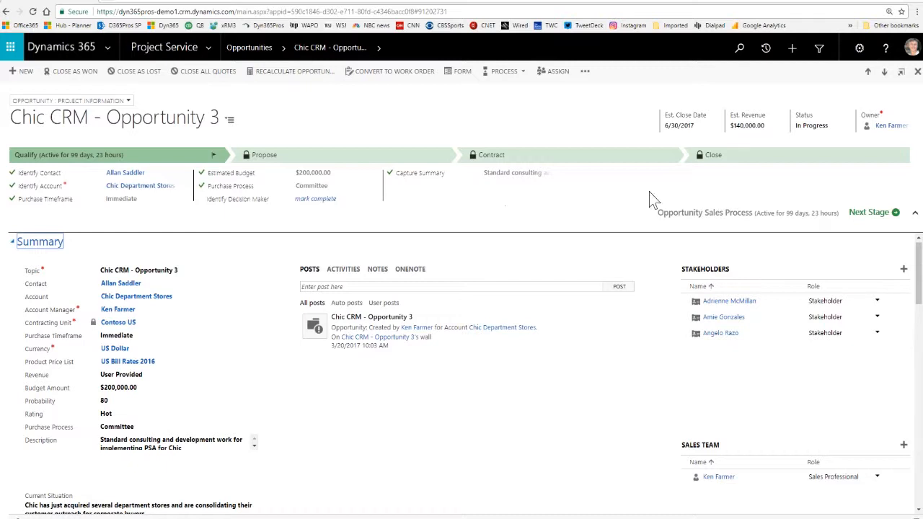
left_click(915, 214)
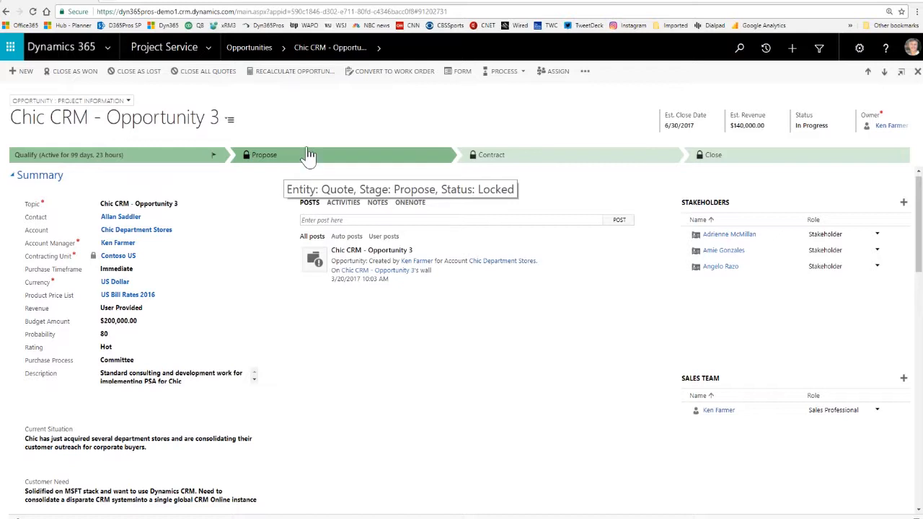
left_click(524, 72)
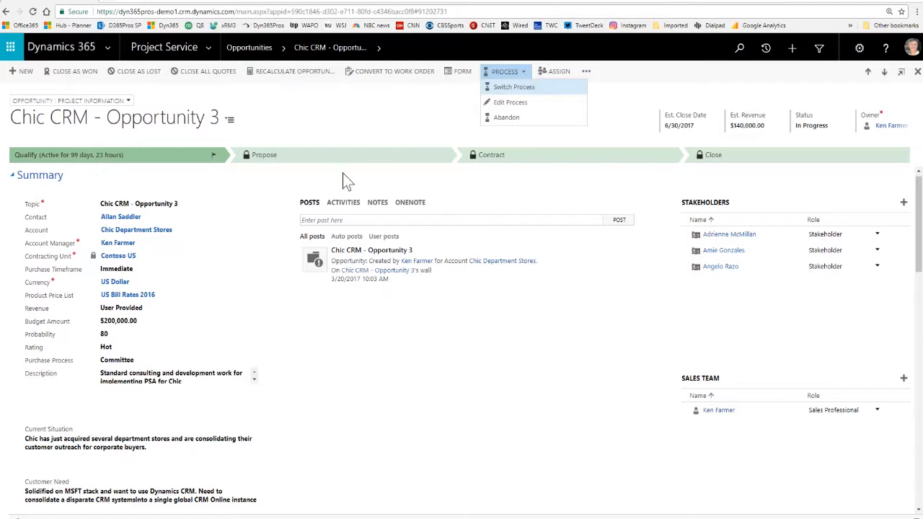
left_click(285, 237)
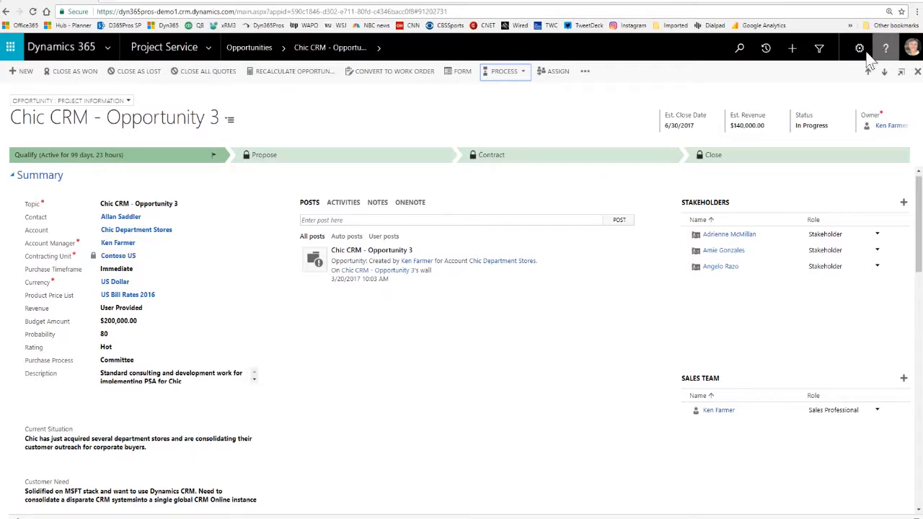
- Hide the browser's bookmarks bar
right_click(829, 30)
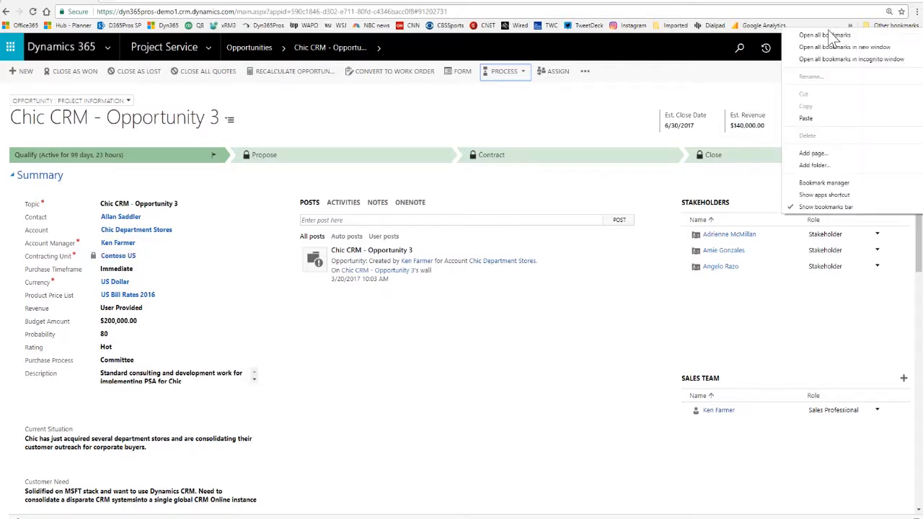
left_click(826, 207)
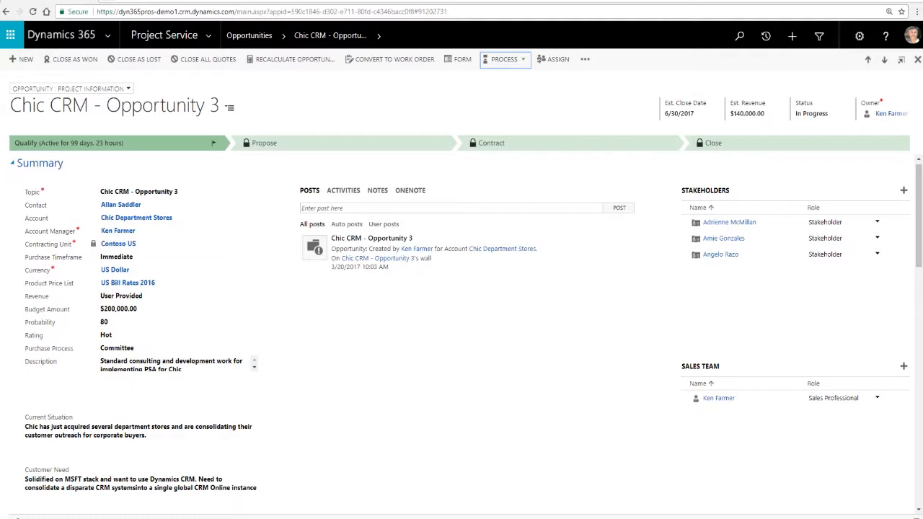
- View the role choices available for the third contact among the opportunity's stakeholders
scroll(274, 467, "down", 2)
scroll(276, 467, "up", 2)
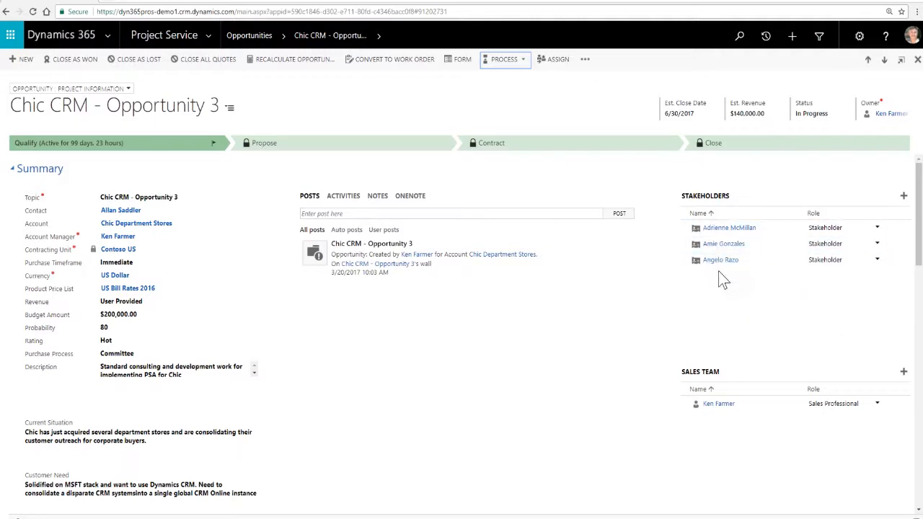
left_click(825, 265)
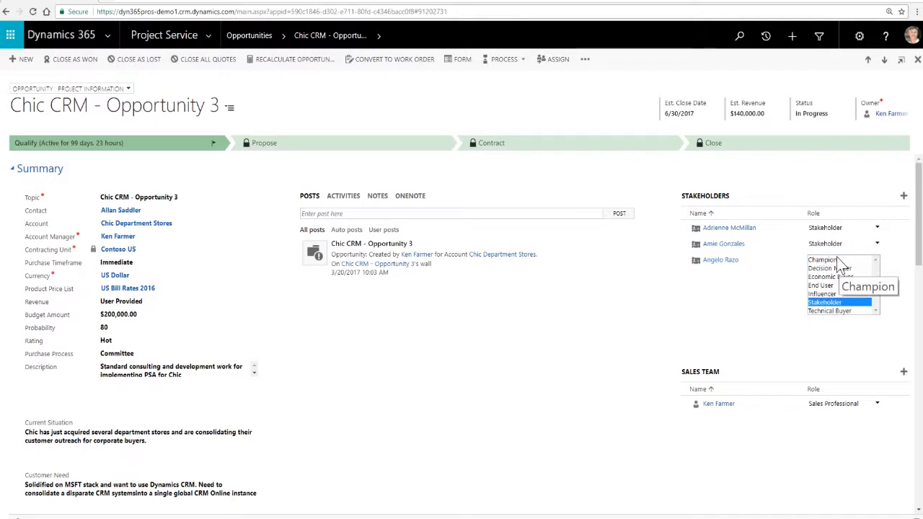
left_click(669, 296)
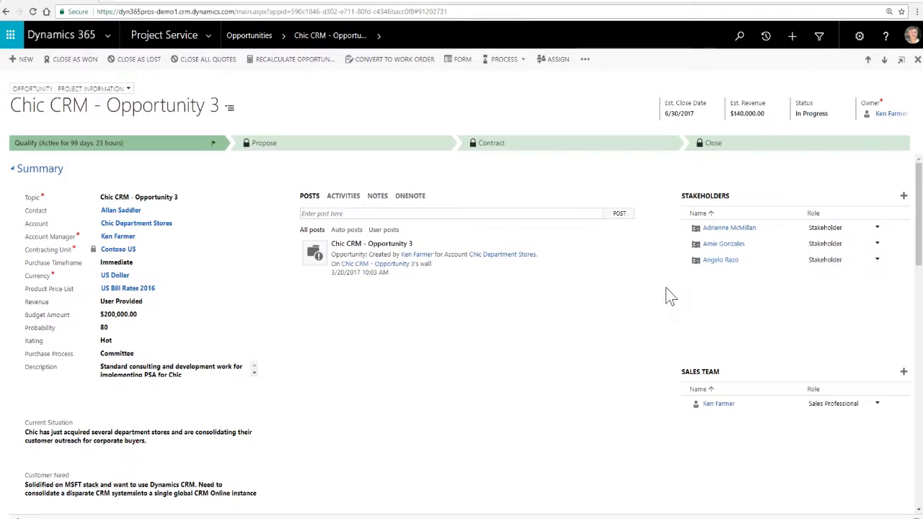
- Examine the opportunity's sales team, competitors, project-based and product-based lines, total amount and quotes
scroll(669, 296, "down", 1)
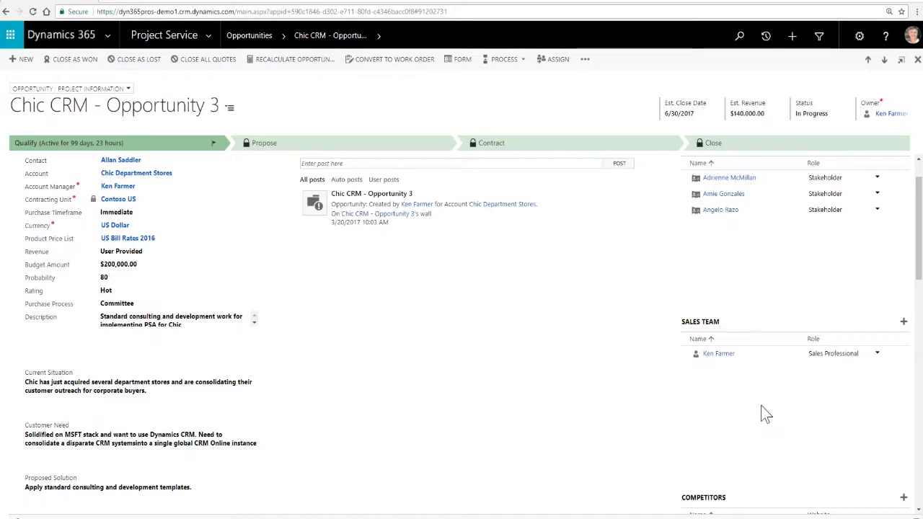
scroll(586, 357, "down", 1)
scroll(585, 364, "down", 5)
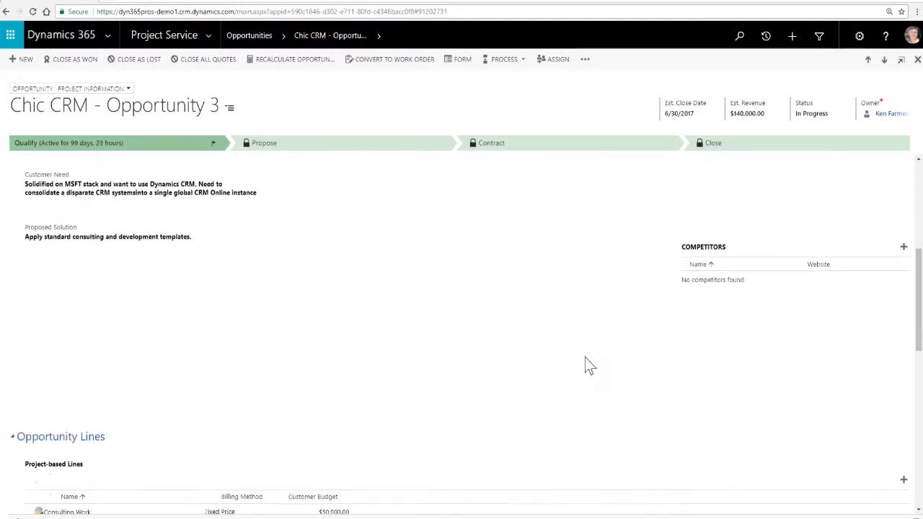
scroll(586, 364, "down", 4)
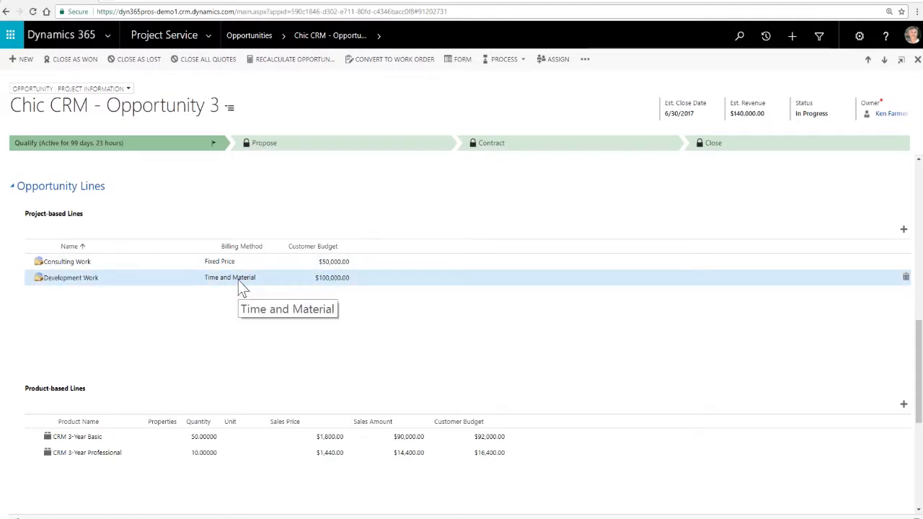
scroll(160, 312, "down", 1)
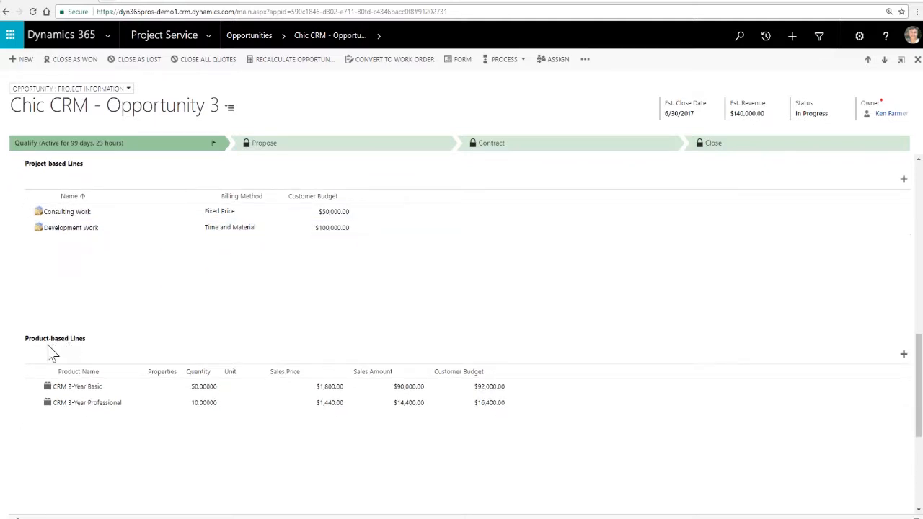
scroll(144, 441, "down", 2)
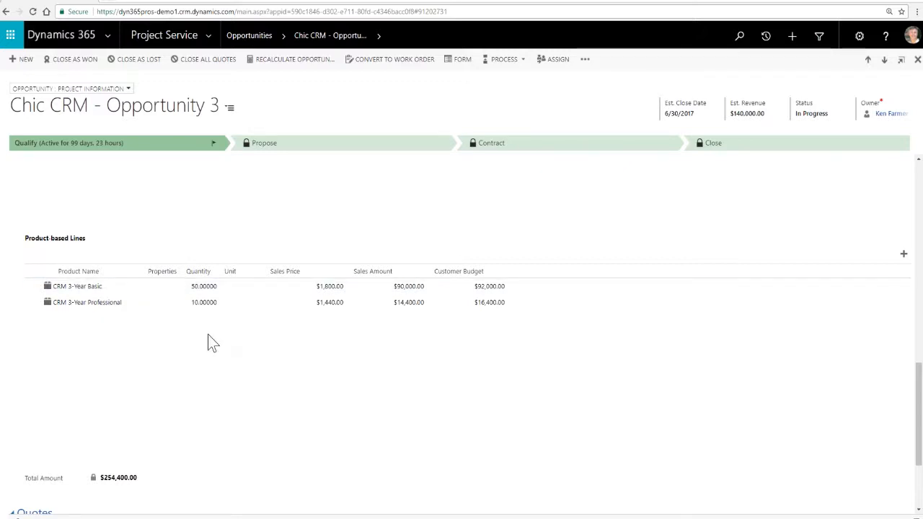
scroll(212, 350, "down", 2)
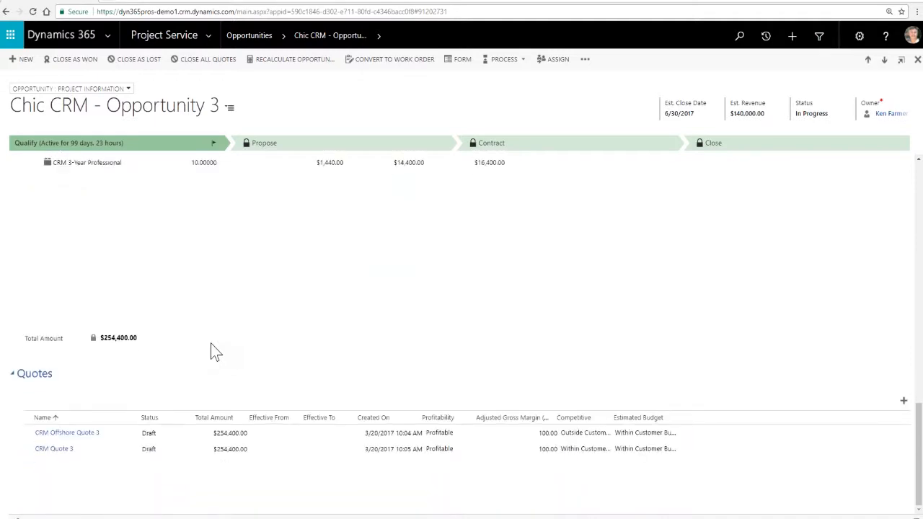
scroll(212, 350, "down", 1)
left_click(73, 436)
left_click(232, 449)
scroll(243, 396, "up", 4)
scroll(243, 387, "up", 8)
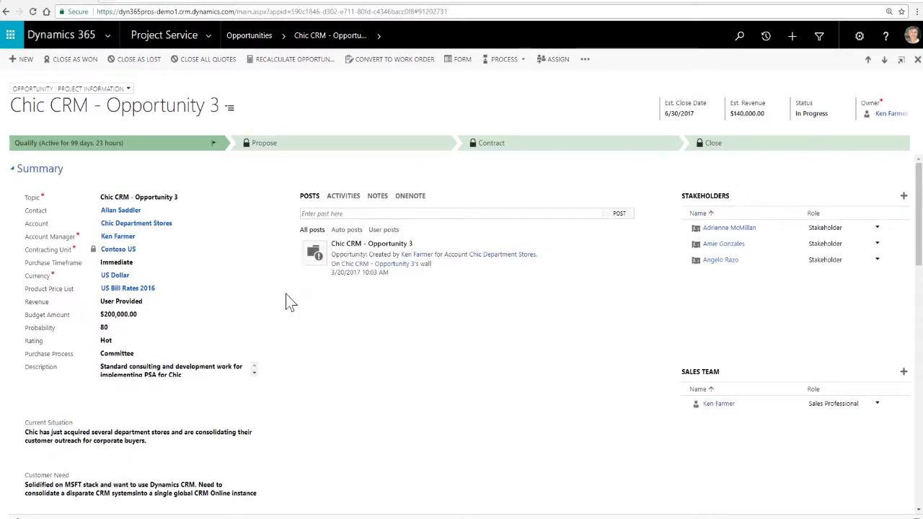
- Review the opportunity lines again and open CRM Quote 3 from the opportunity's quotes
scroll(286, 296, "down", 6)
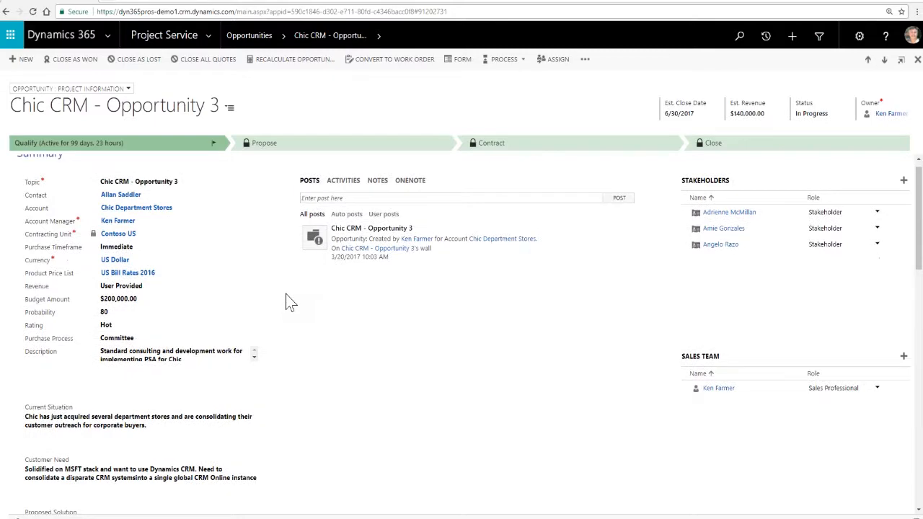
scroll(287, 296, "down", 2)
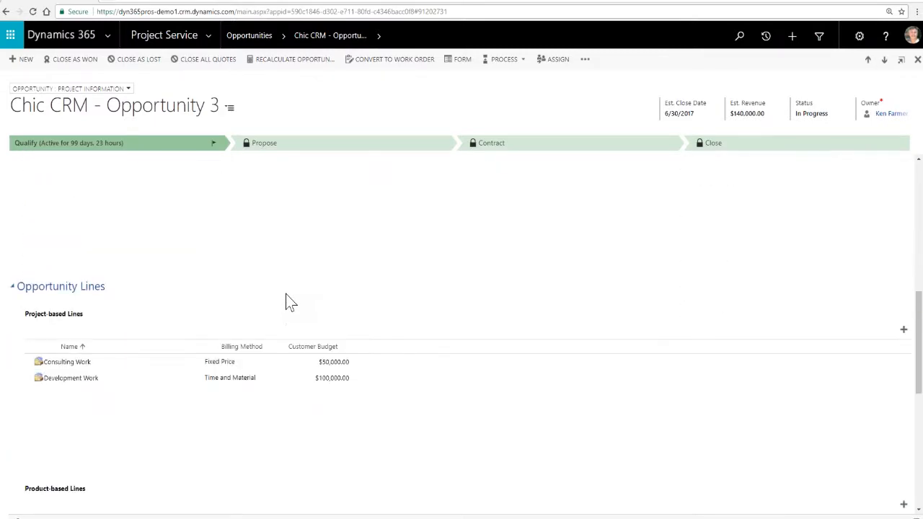
scroll(93, 438, "down", 3)
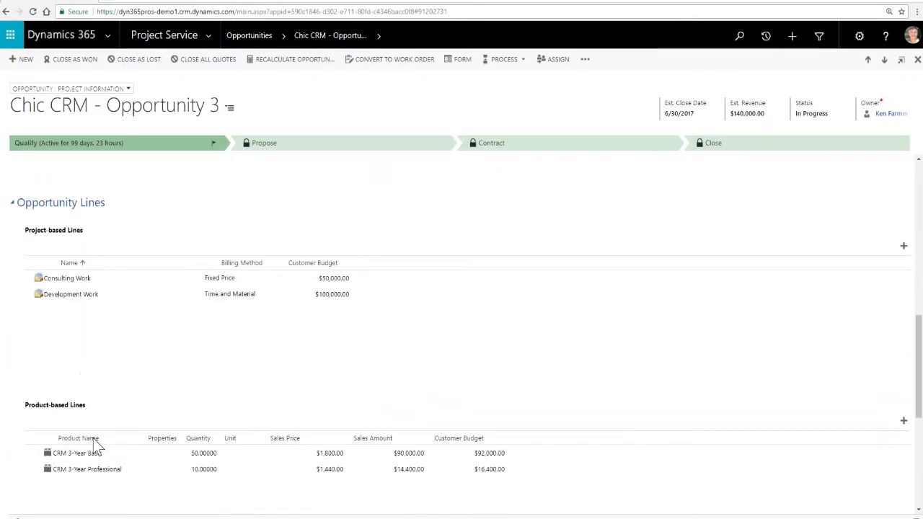
scroll(151, 392, "up", 2)
scroll(149, 392, "down", 7)
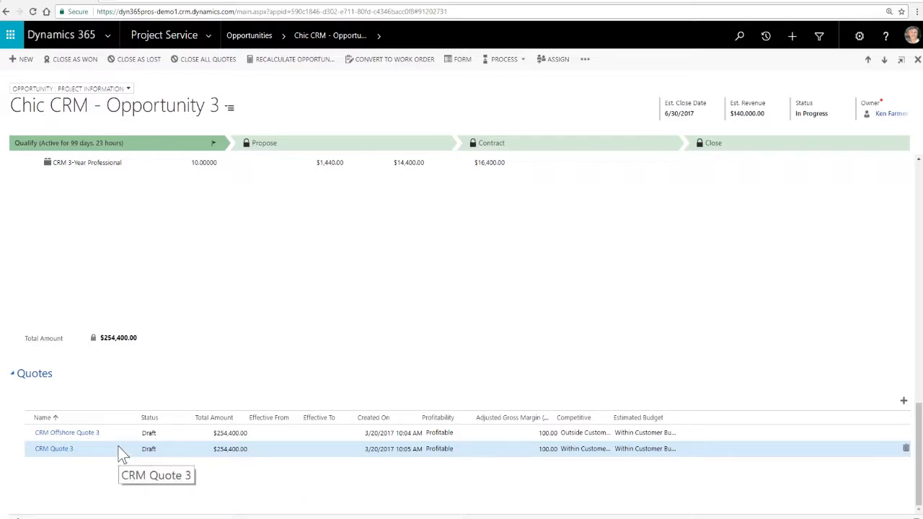
left_click(62, 450)
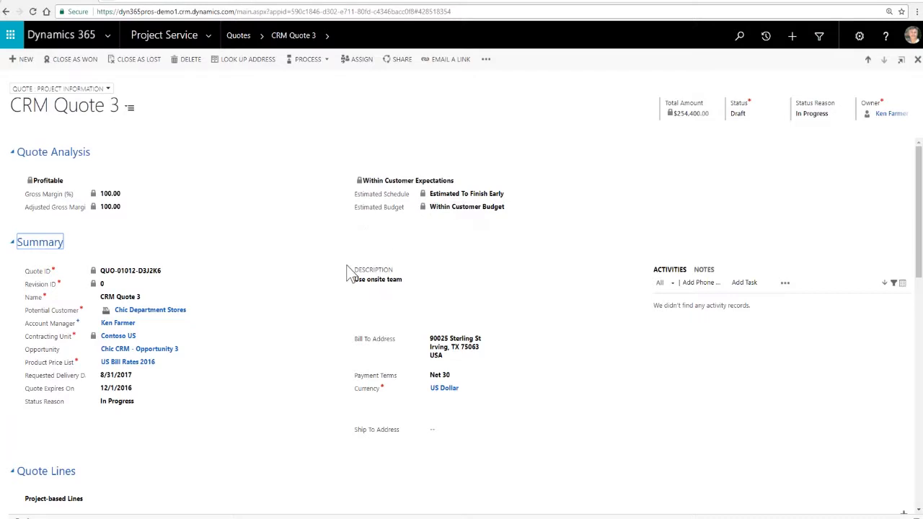
- Examine the quote's analysis and summary, followed by its project-based and product-based quote lines
scroll(348, 263, "down", 1)
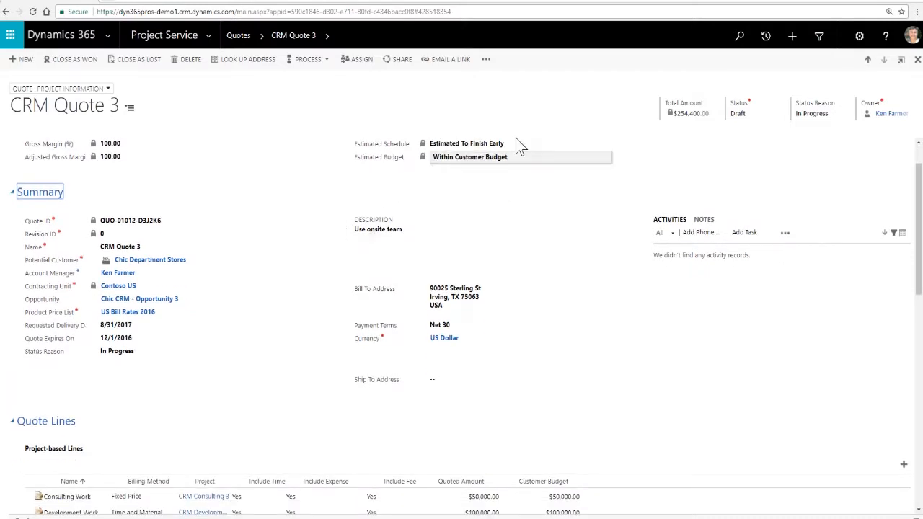
scroll(323, 289, "down", 1)
scroll(323, 288, "down", 1)
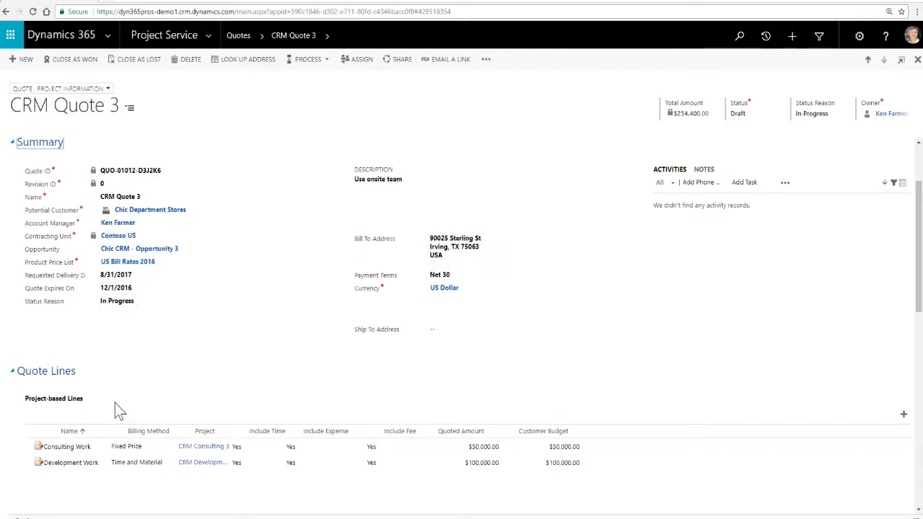
scroll(119, 410, "down", 1)
scroll(119, 410, "down", 1)
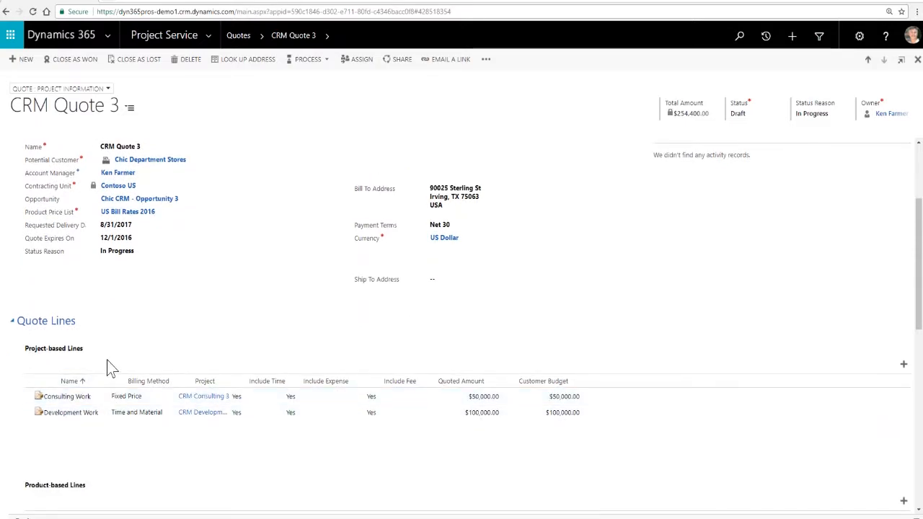
scroll(109, 364, "down", 1)
scroll(108, 365, "down", 2)
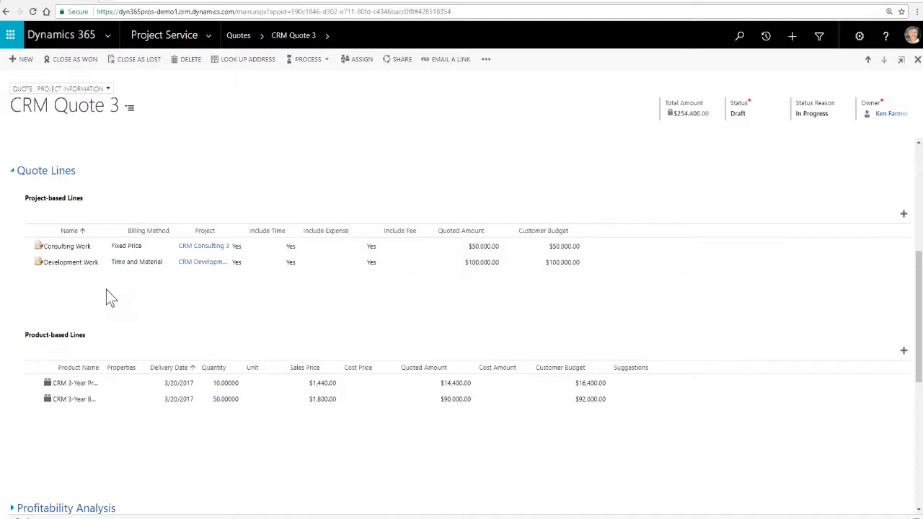
scroll(128, 289, "down", 1)
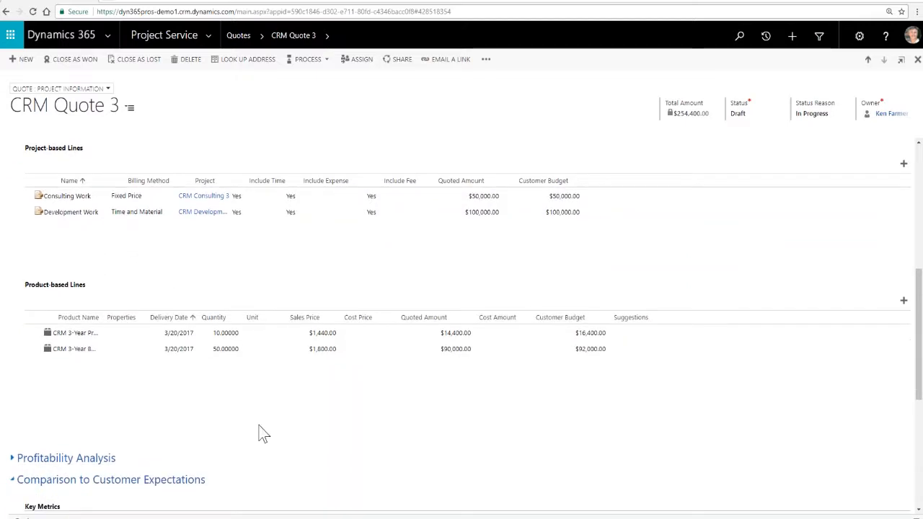
- Review CRM Quote 3's summary, its project-based and product-based lines, and its comparison to customer expectations
scroll(268, 424, "up", 5)
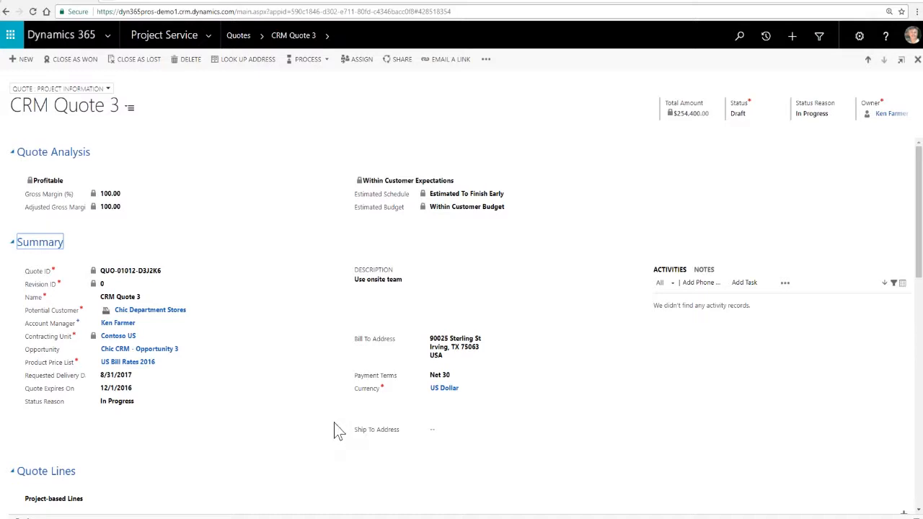
scroll(334, 430, "down", 1)
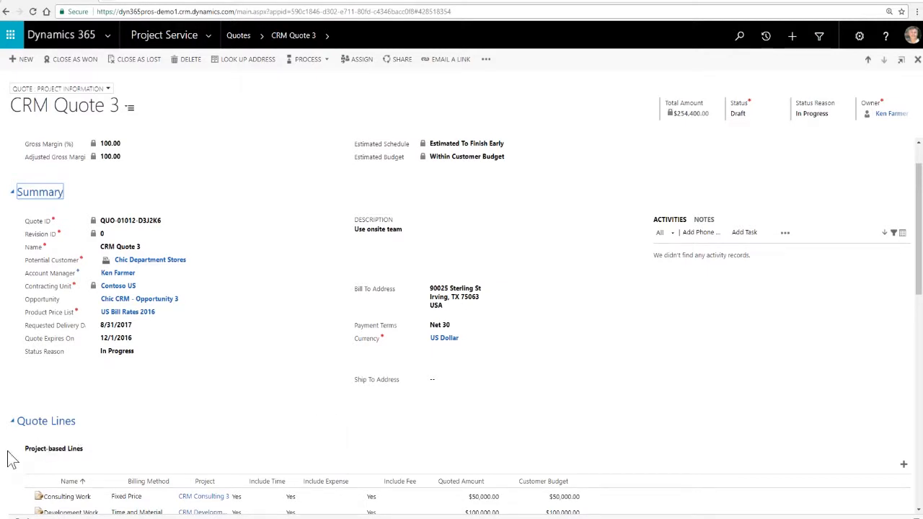
scroll(14, 456, "down", 2)
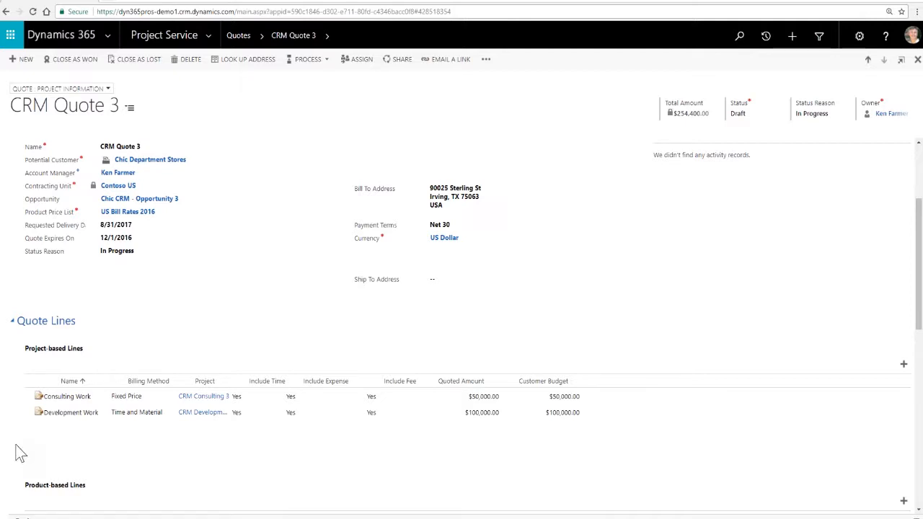
scroll(14, 449, "down", 2)
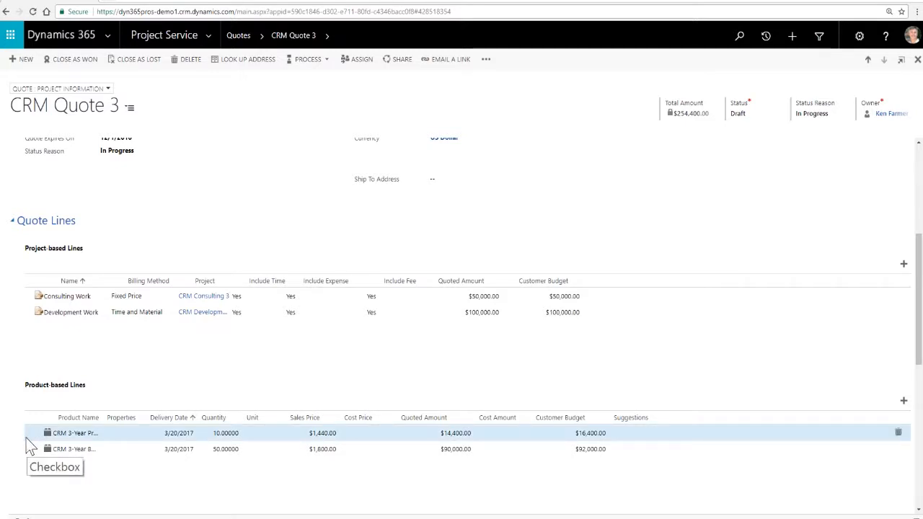
scroll(159, 370, "down", 3)
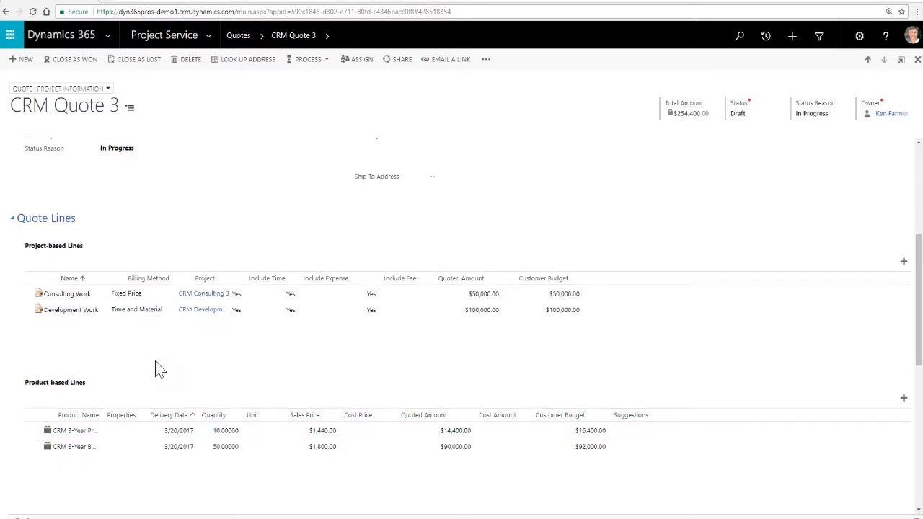
scroll(158, 364, "down", 2)
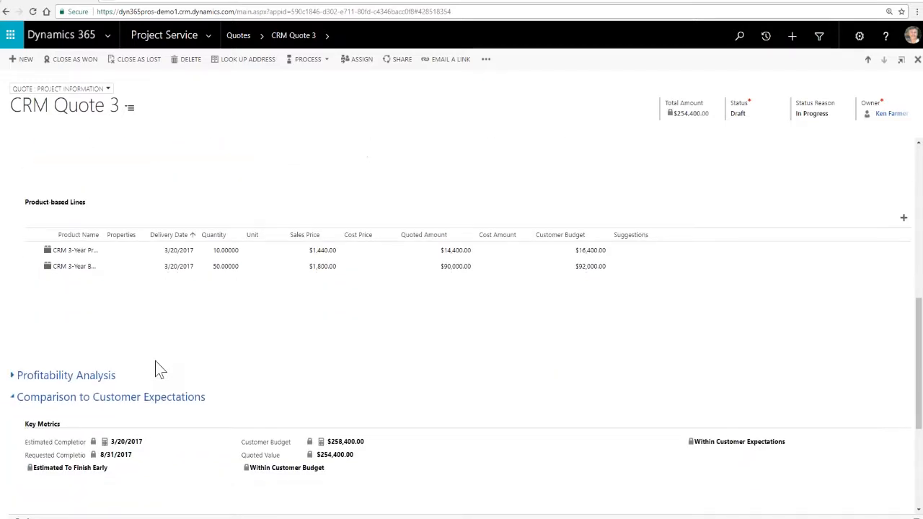
scroll(171, 409, "down", 2)
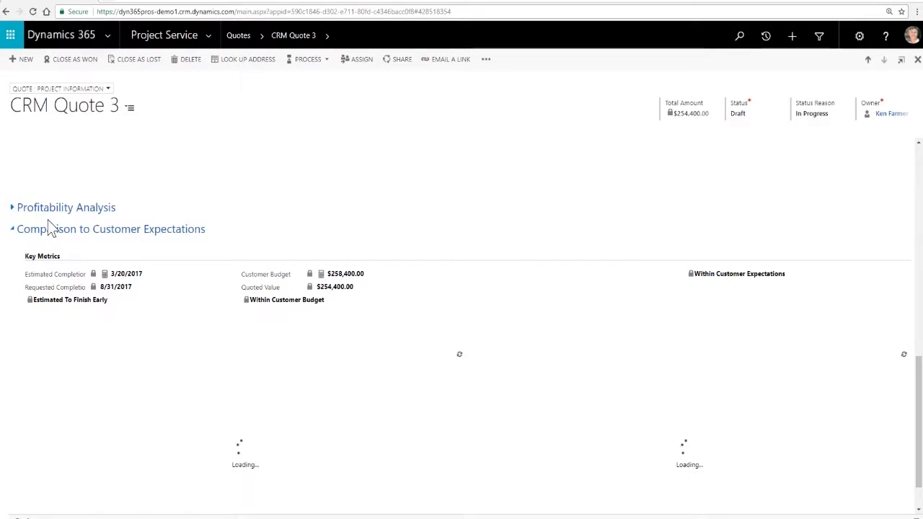
- Expand the quote's Profitability Analysis and load the cost and revenue distribution chart and the Associated Revenue chart
left_click(12, 208)
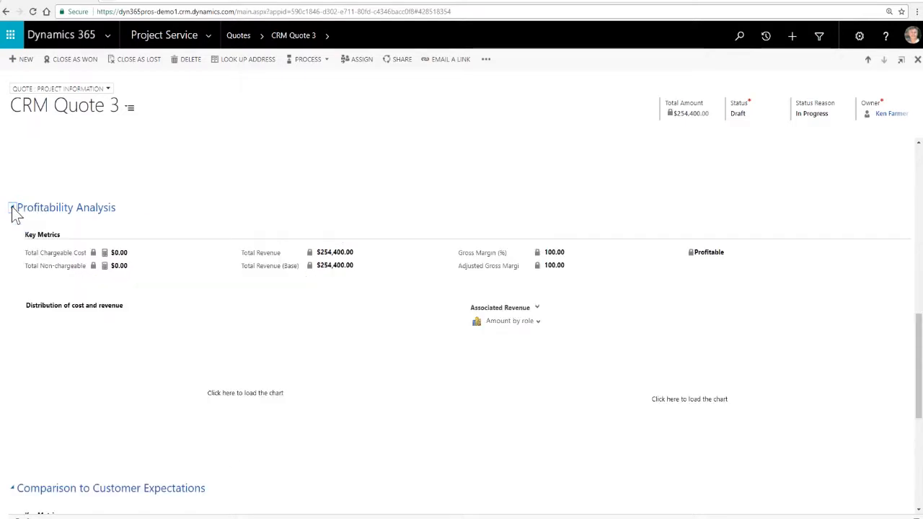
left_click(245, 396)
left_click(689, 401)
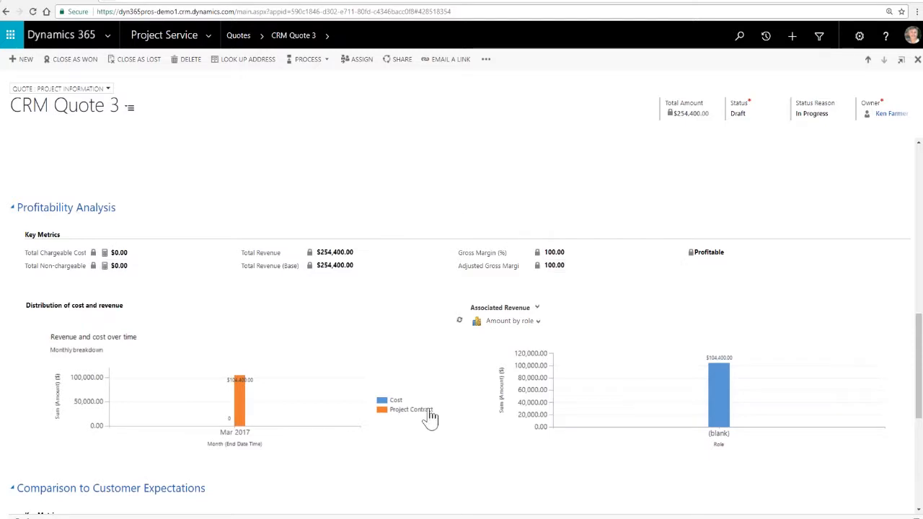
- Examine the quote's Comparison to Customer Expectations, including the budget charts by quote line and for the overall quote
scroll(485, 458, "down", 3)
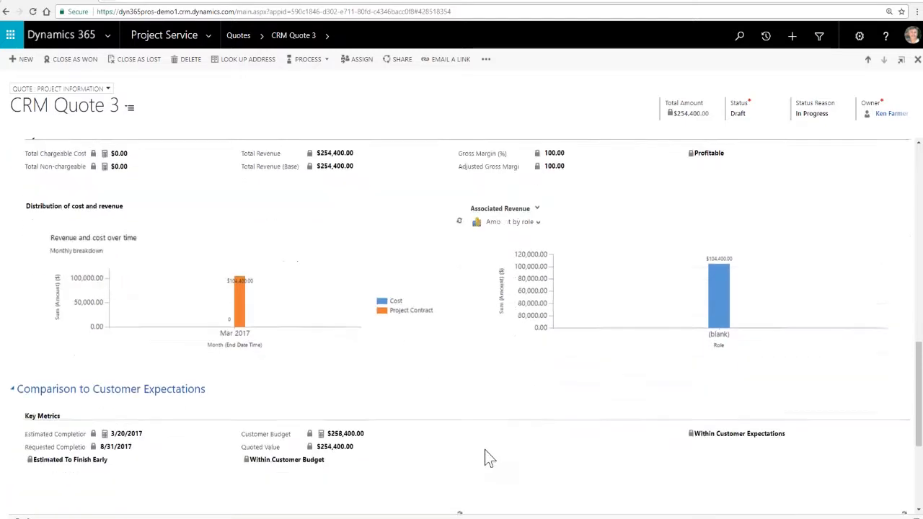
scroll(484, 458, "down", 3)
scroll(484, 458, "down", 2)
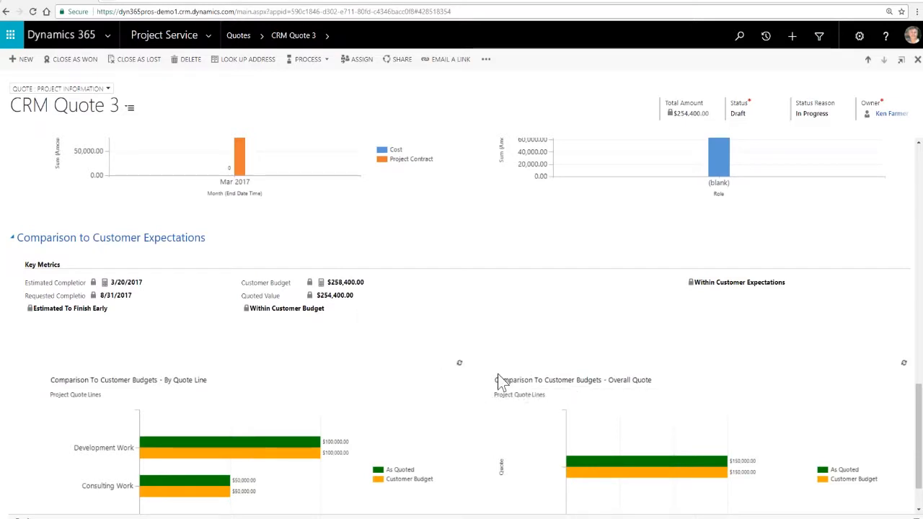
scroll(466, 402, "down", 1)
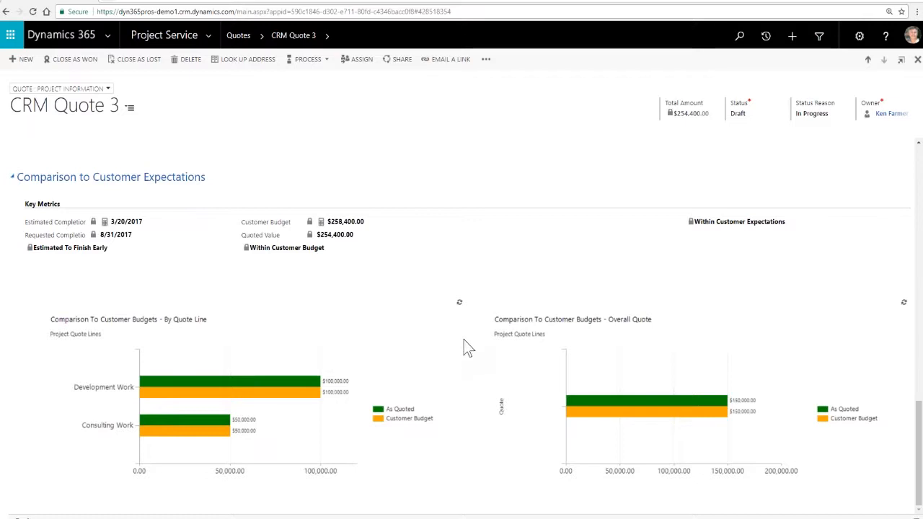
- Open the CRM Development 3 project from the quote's Development Work line
scroll(467, 348, "up", 1)
scroll(467, 348, "up", 3)
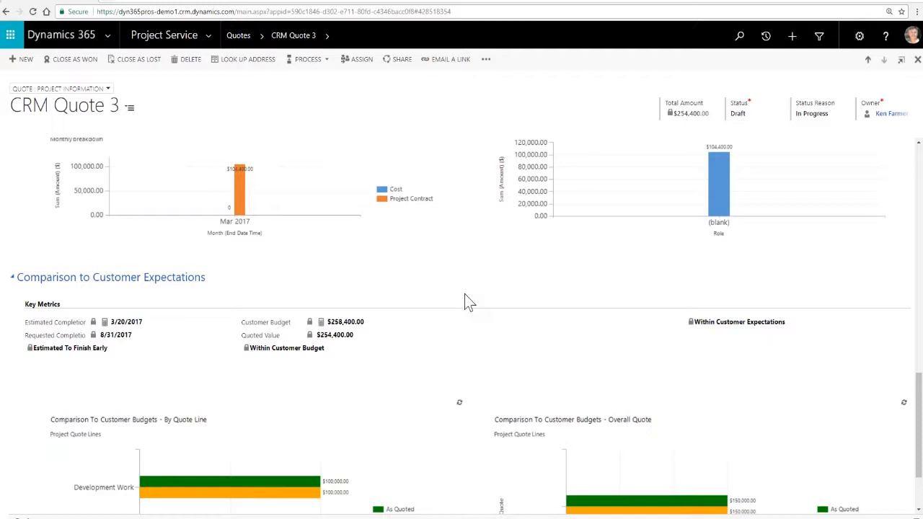
scroll(479, 296, "up", 3)
scroll(481, 297, "up", 3)
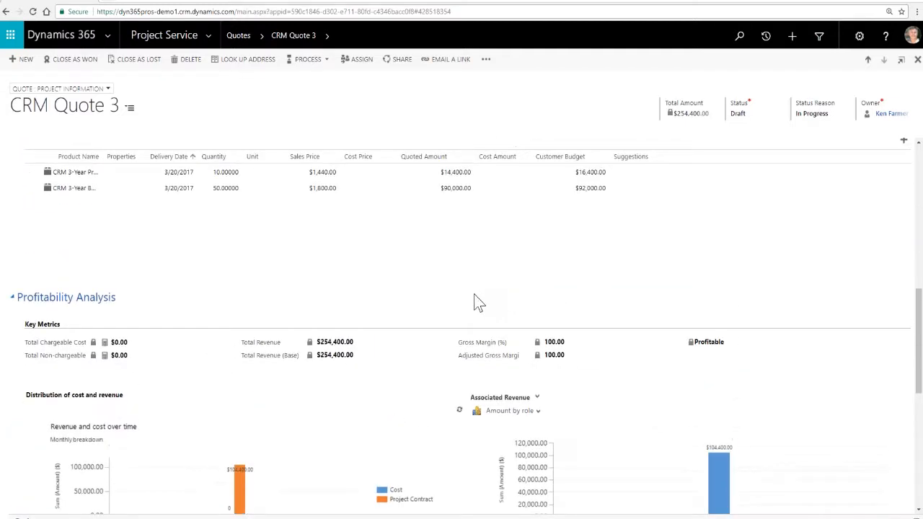
scroll(473, 297, "up", 5)
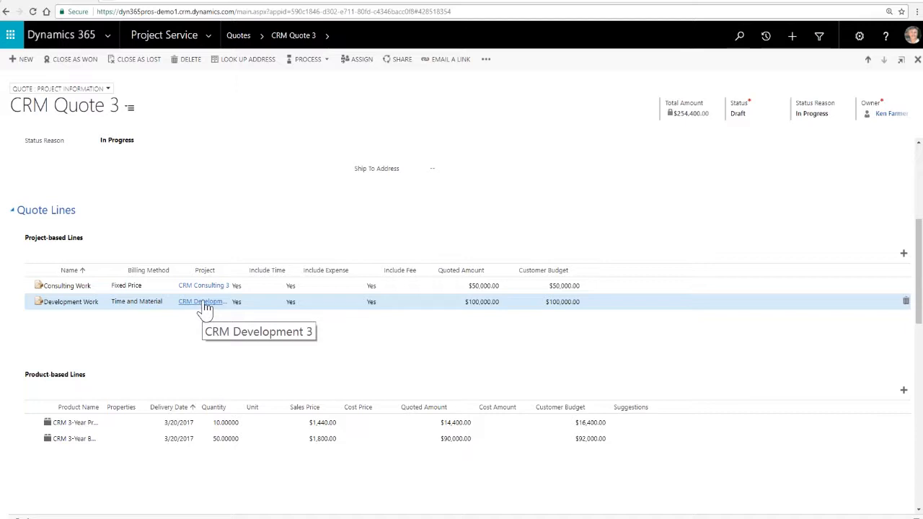
left_click(205, 304)
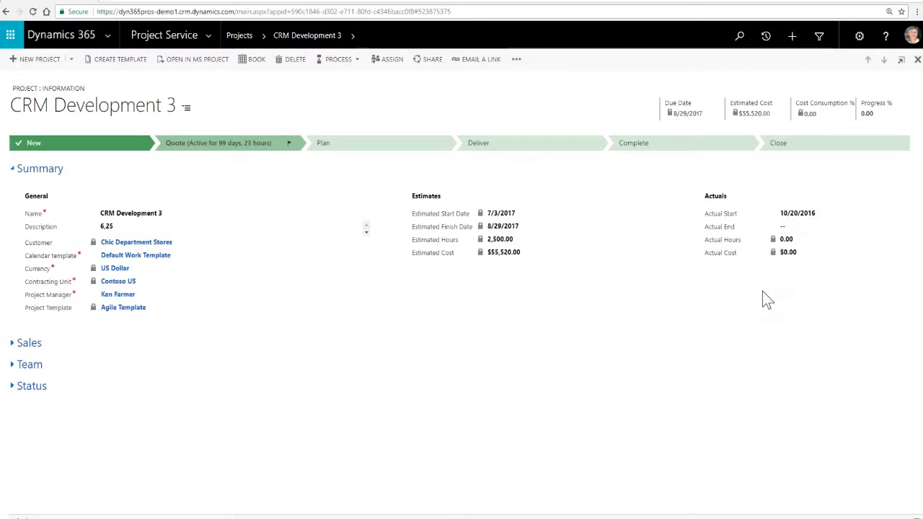
- Expand the project's Sales section and review its project contract, project quotes and project opportunity
left_click(12, 345)
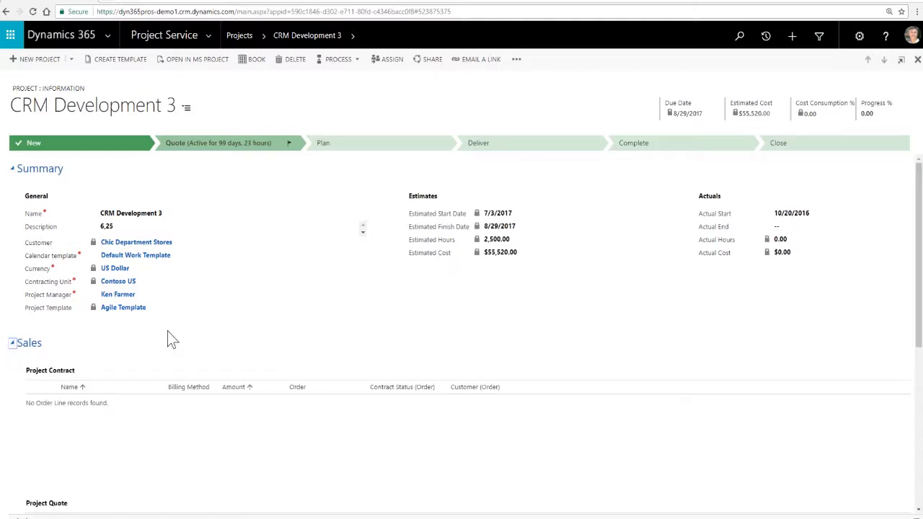
scroll(375, 361, "down", 3)
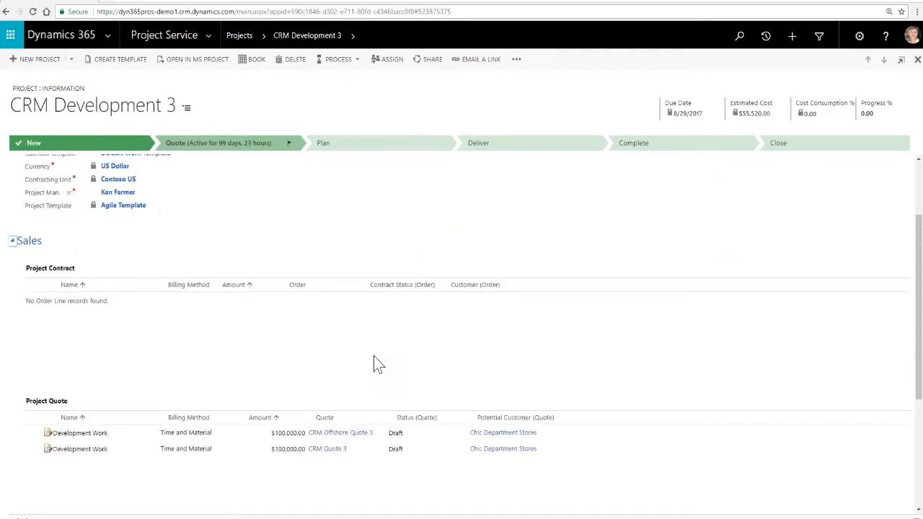
scroll(375, 364, "up", 2)
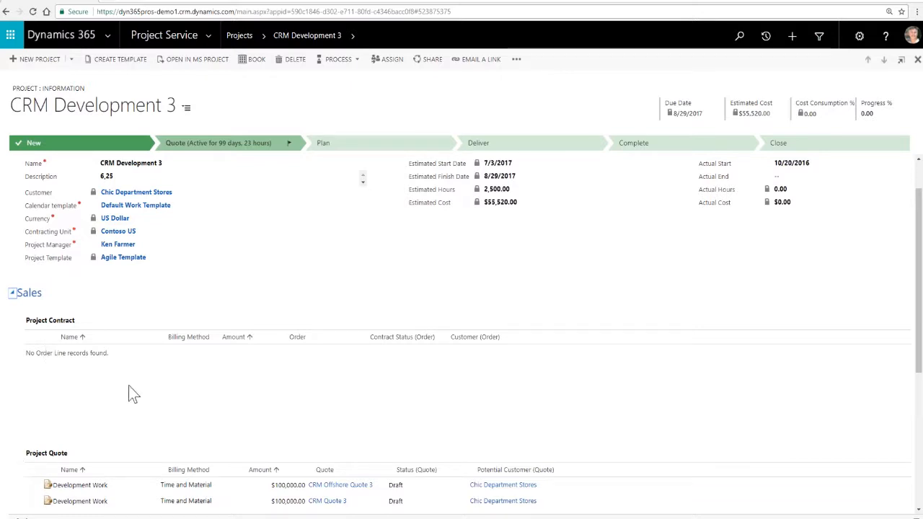
scroll(22, 466, "down", 1)
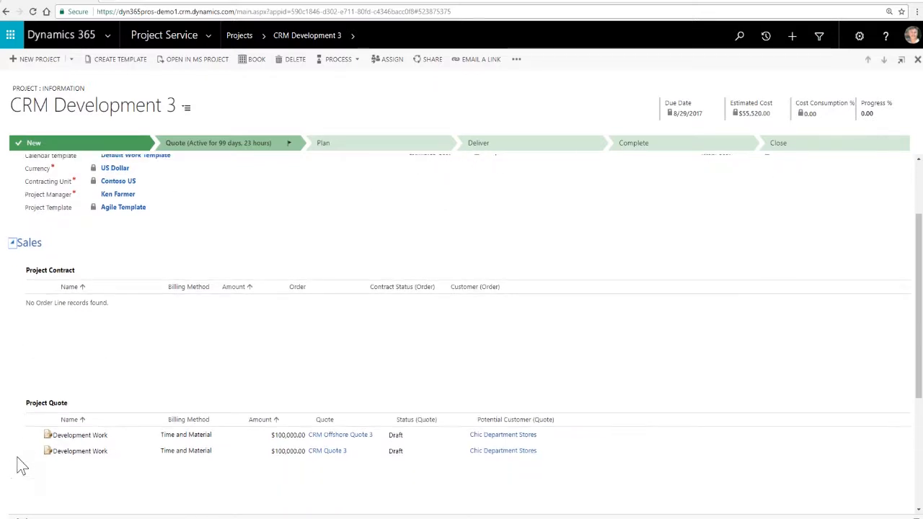
scroll(22, 465, "down", 1)
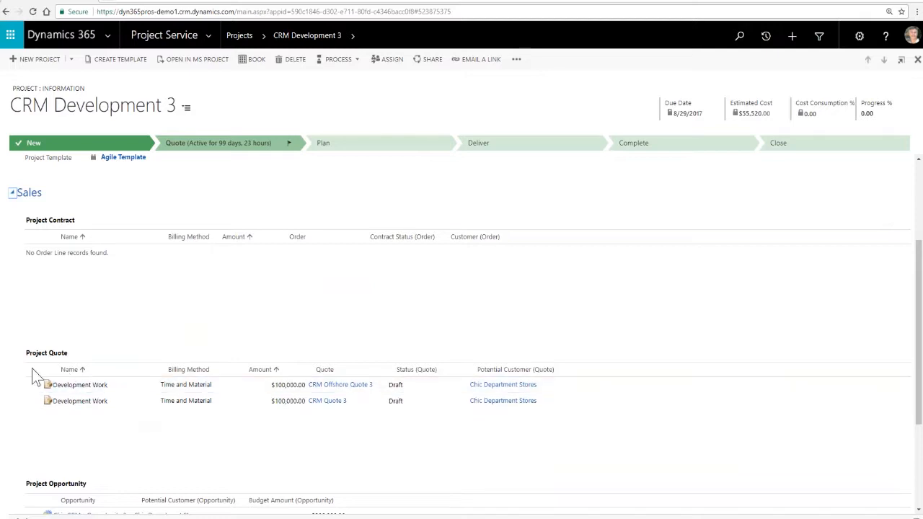
scroll(25, 431, "down", 2)
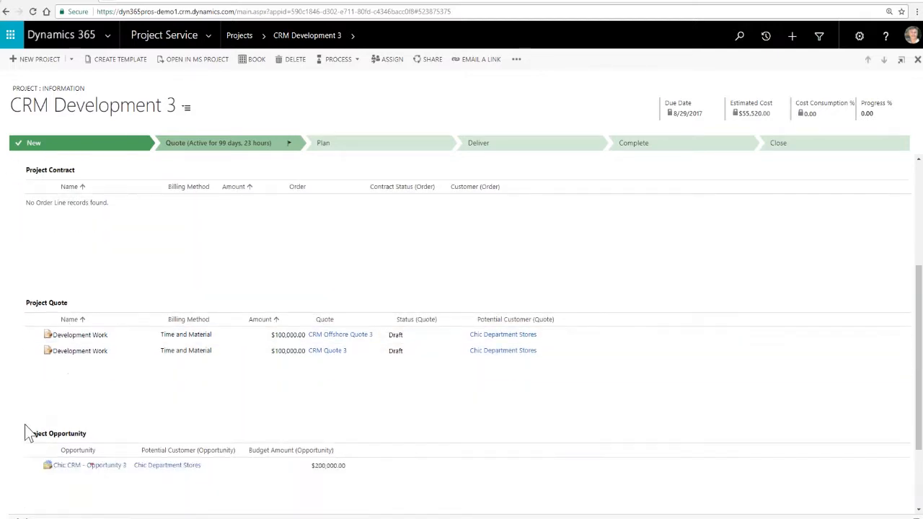
scroll(79, 461, "down", 1)
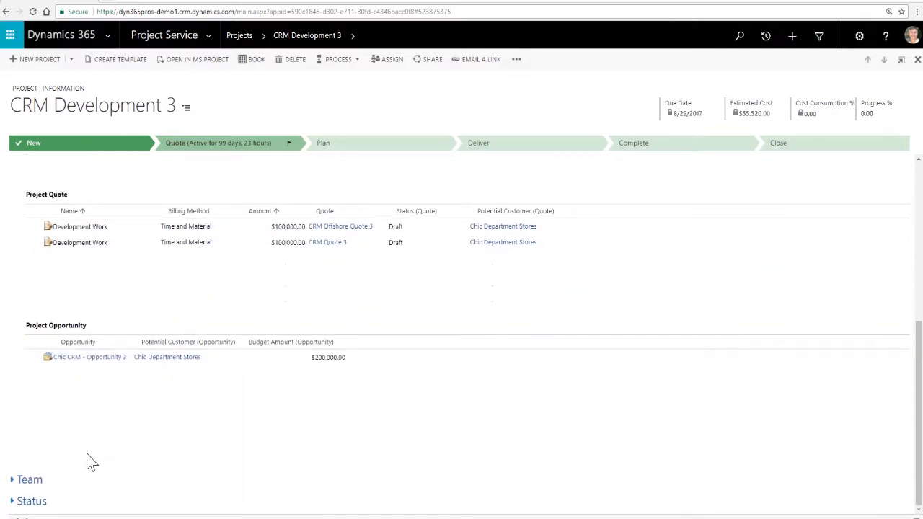
- Expand the project's Team and Status sections to view the team members and the status details
left_click(18, 481)
scroll(45, 437, "down", 2)
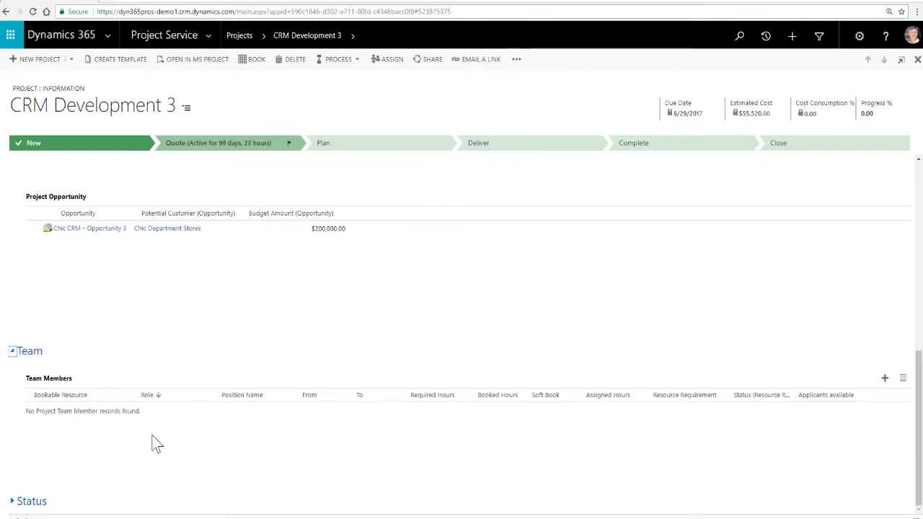
left_click(27, 503)
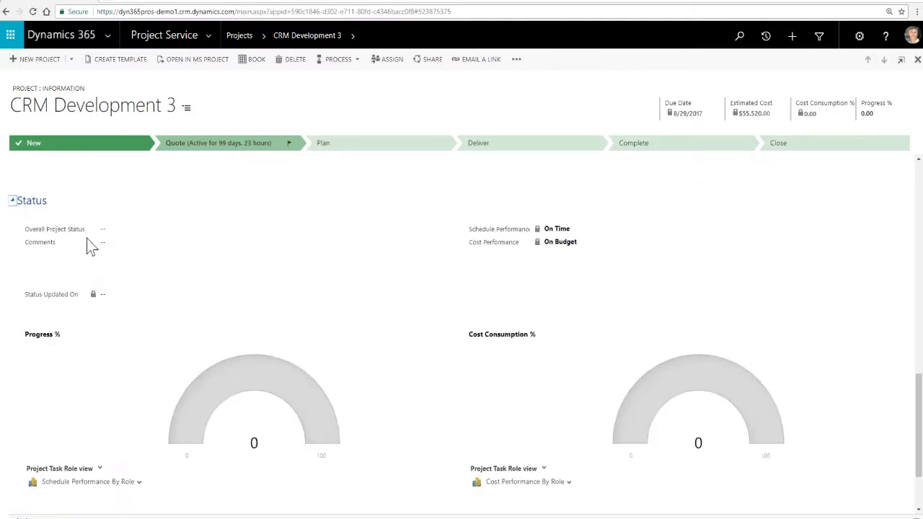
- View the choices available for Overall Project Status and the Comments field without entering anything
left_click(112, 233)
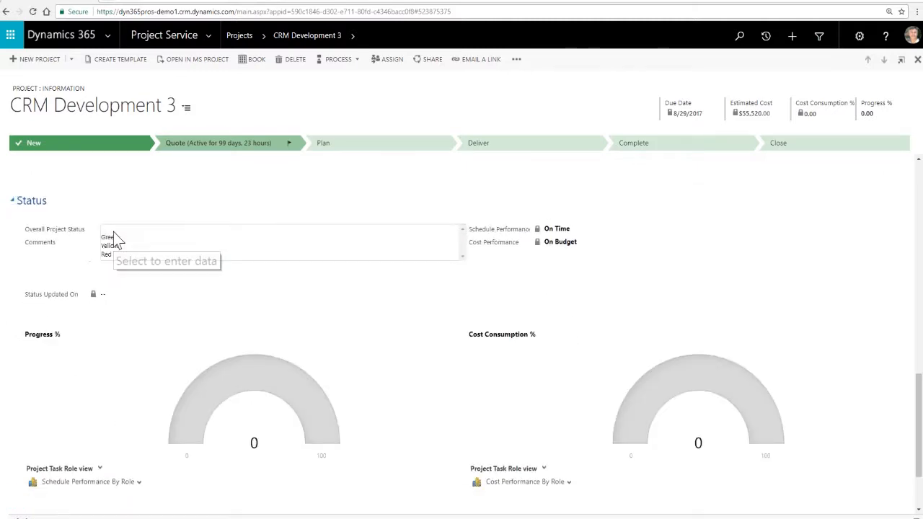
key("Tab")
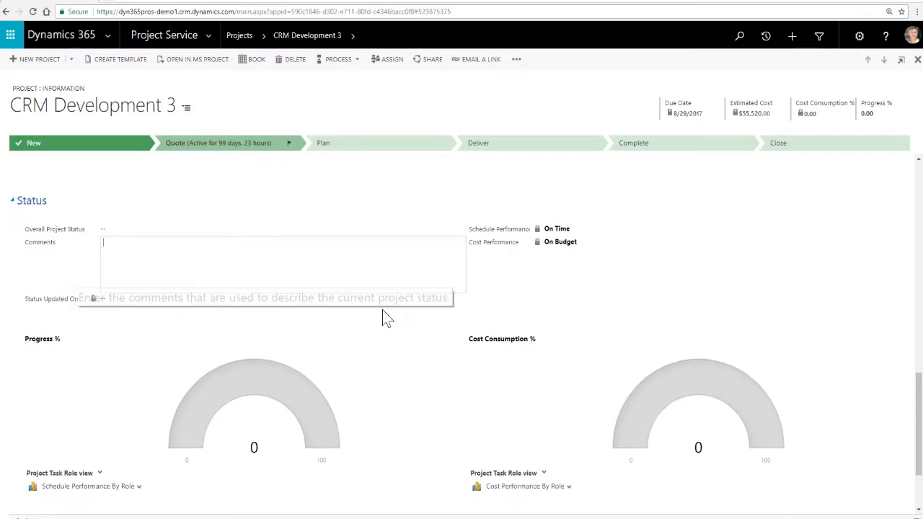
left_click(105, 229)
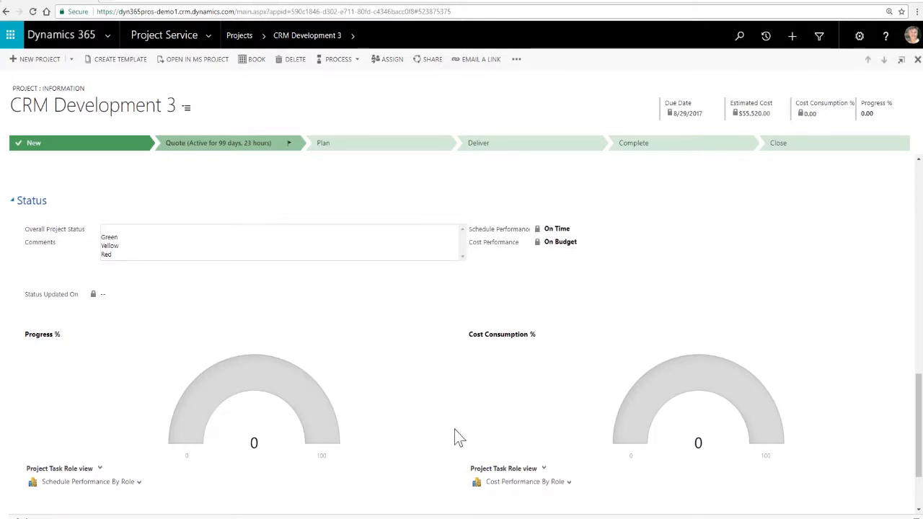
- Load the schedule and cost performance charts by role and view the system charts available for the schedule one
scroll(453, 429, "down", 3)
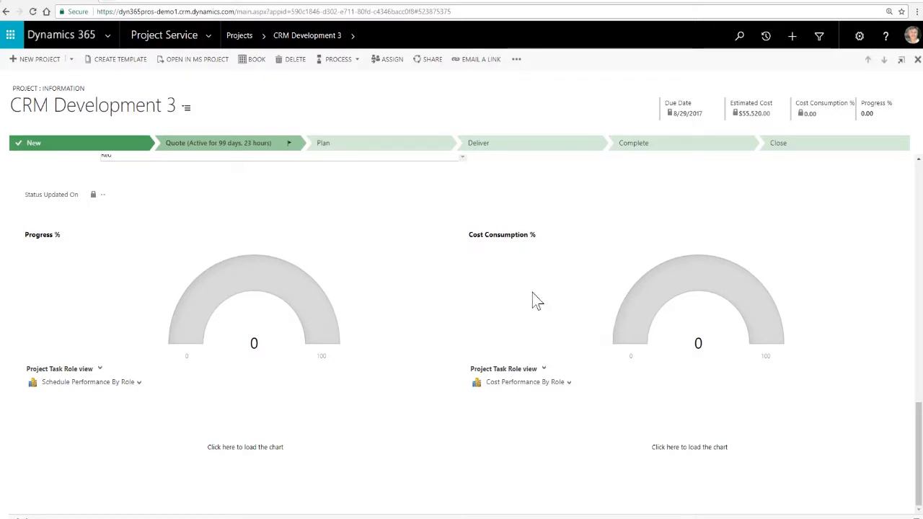
left_click(274, 448)
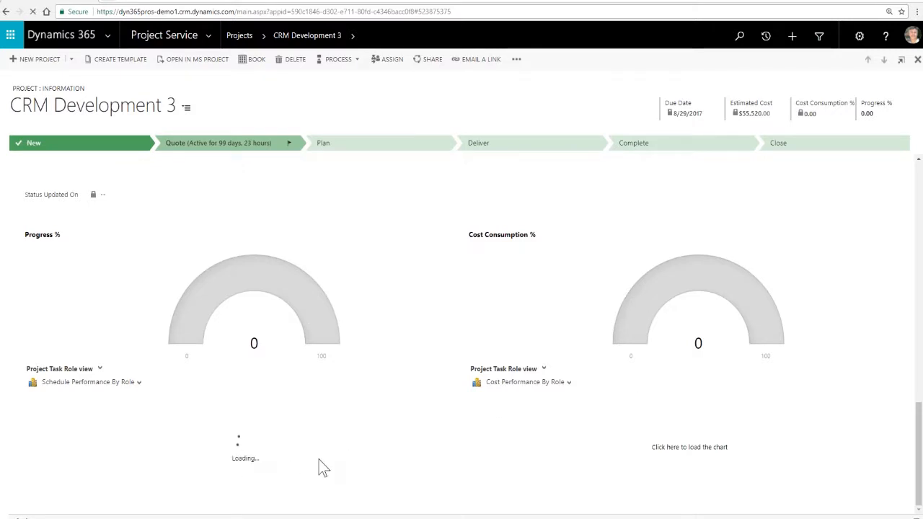
left_click(691, 450)
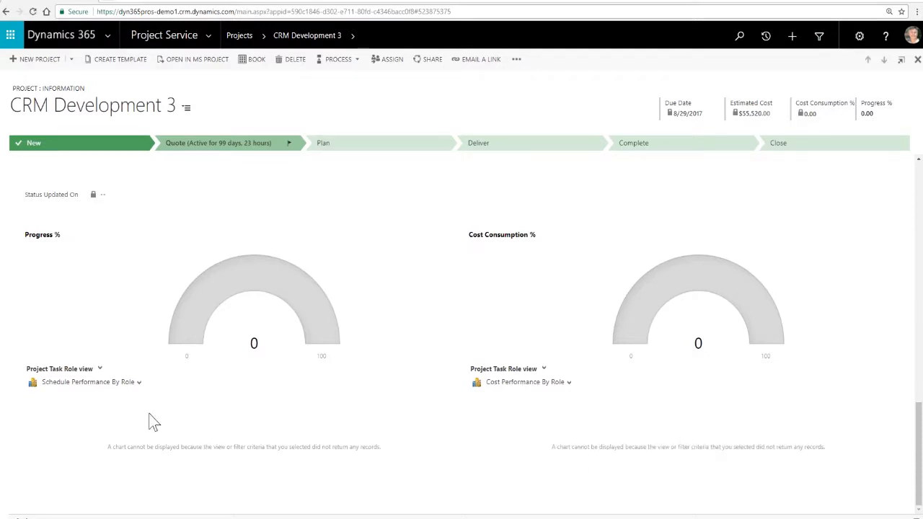
left_click(135, 384)
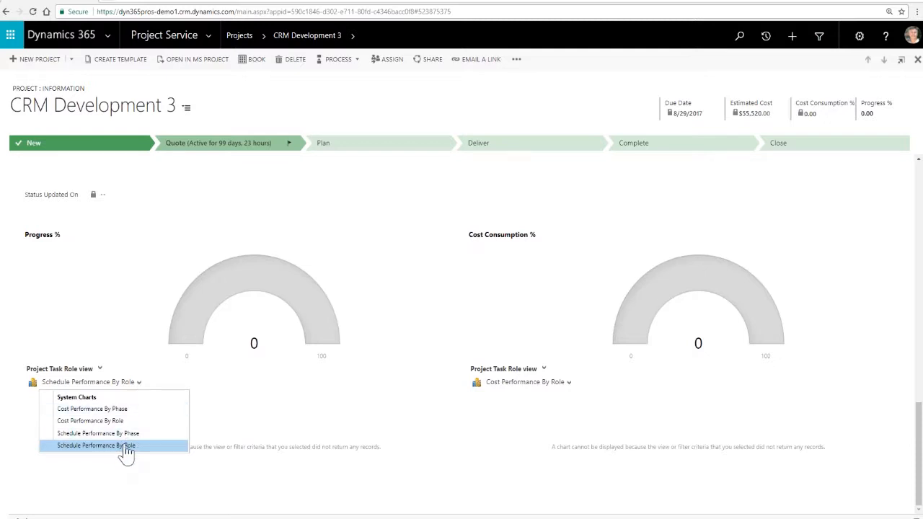
left_click(422, 393)
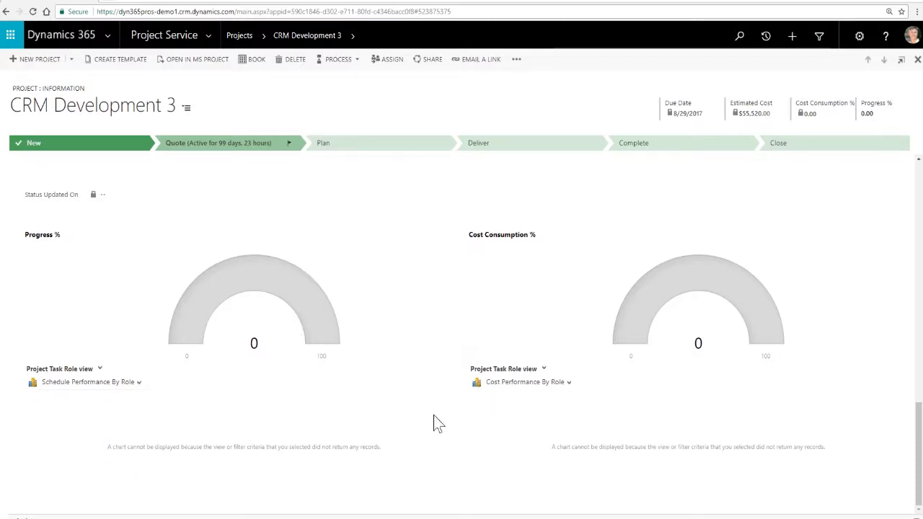
scroll(437, 409, "up", 4)
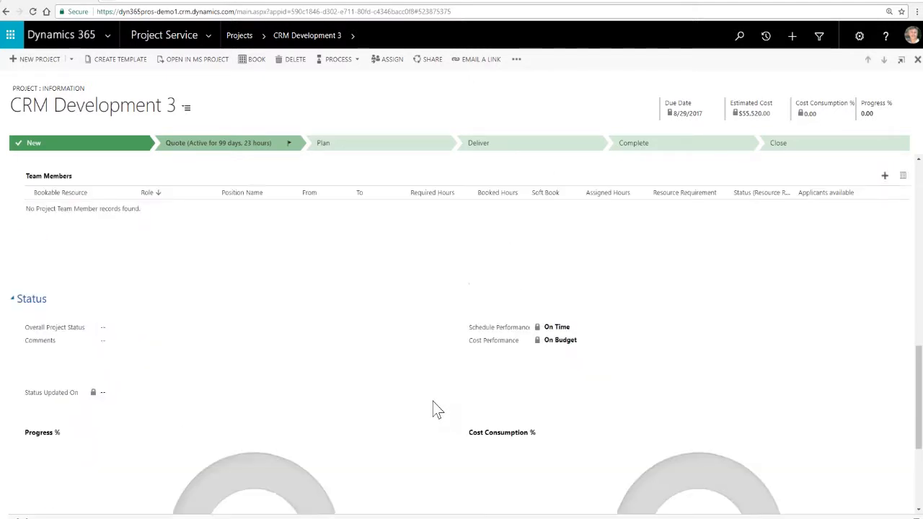
scroll(437, 409, "up", 5)
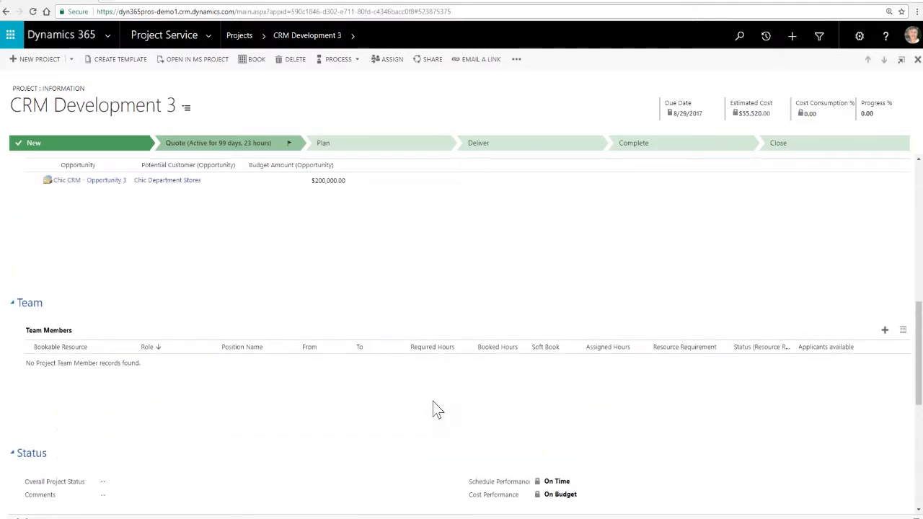
- Open the project's work breakdown structure and show its tasks on the Gantt chart from July 2017
scroll(435, 409, "up", 4)
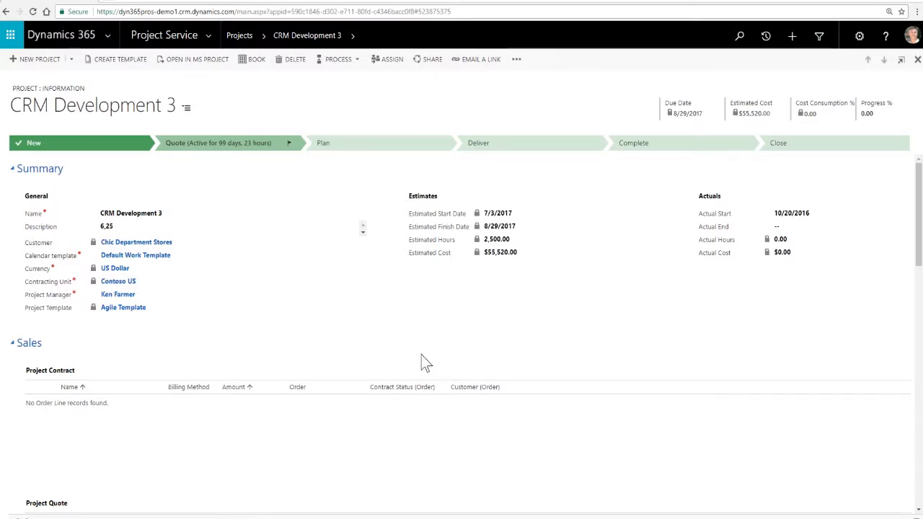
left_click(353, 42)
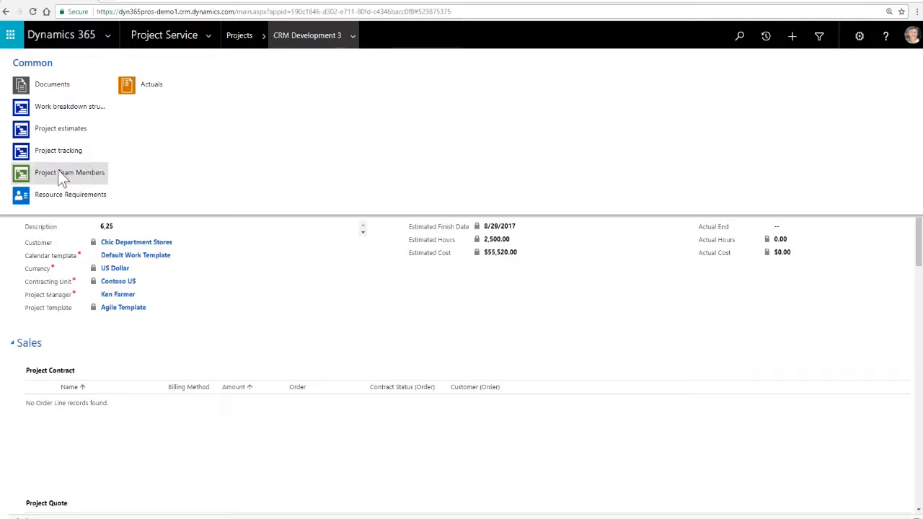
left_click(57, 110)
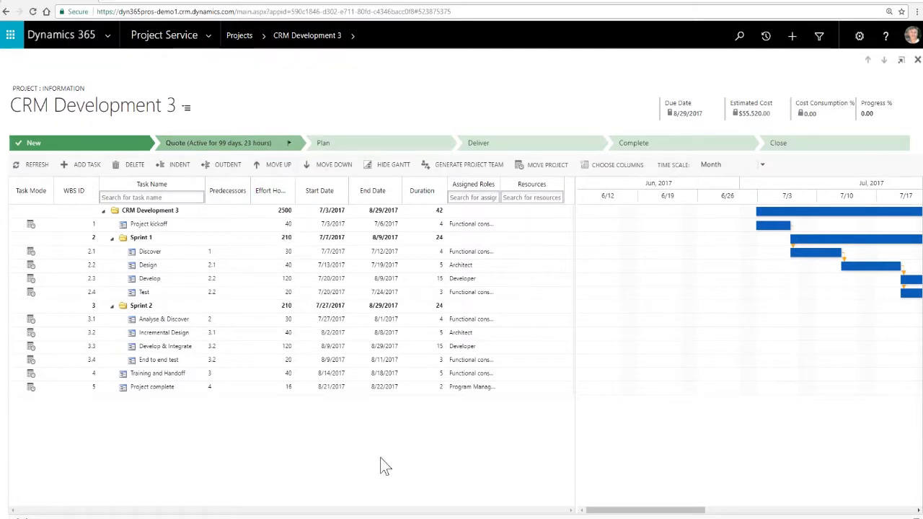
left_click_drag(697, 514, 763, 511)
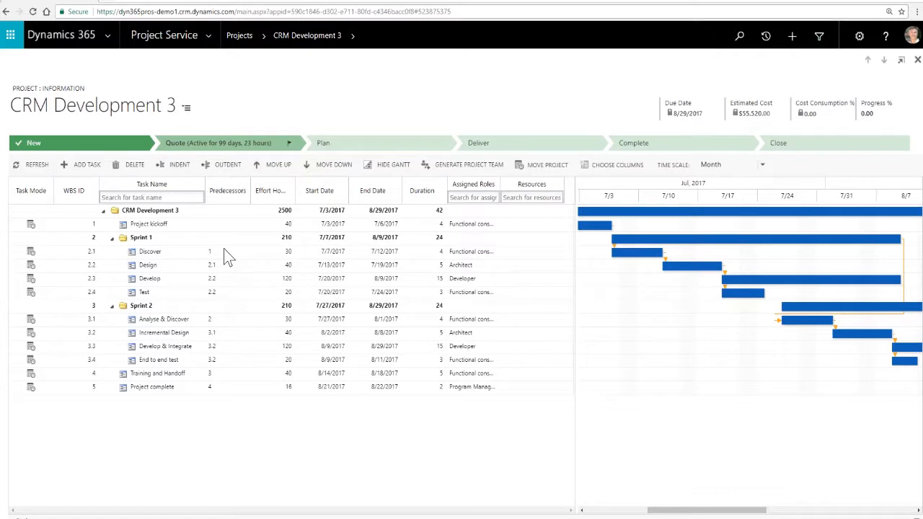
- Open the assigned role details of the Project kickoff task, review the role and resourcing unit, and accept them
left_click(477, 226)
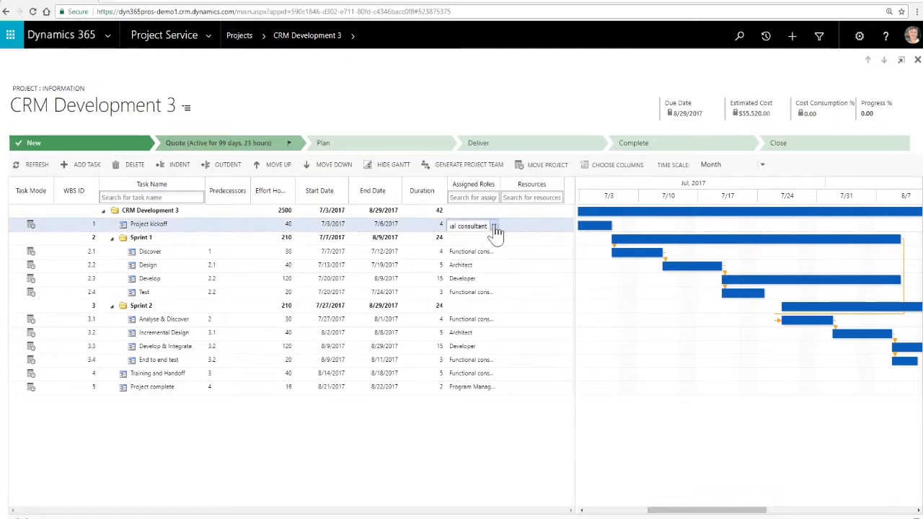
left_click(496, 231)
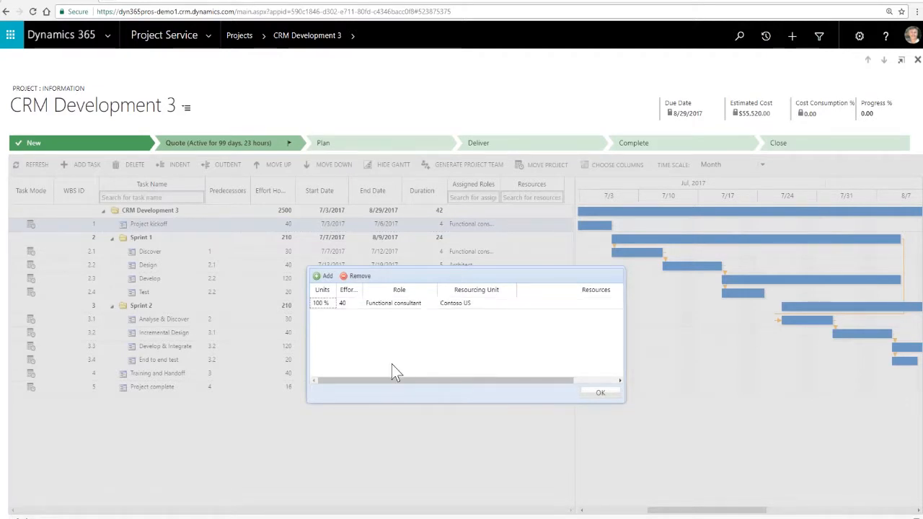
left_click(600, 395)
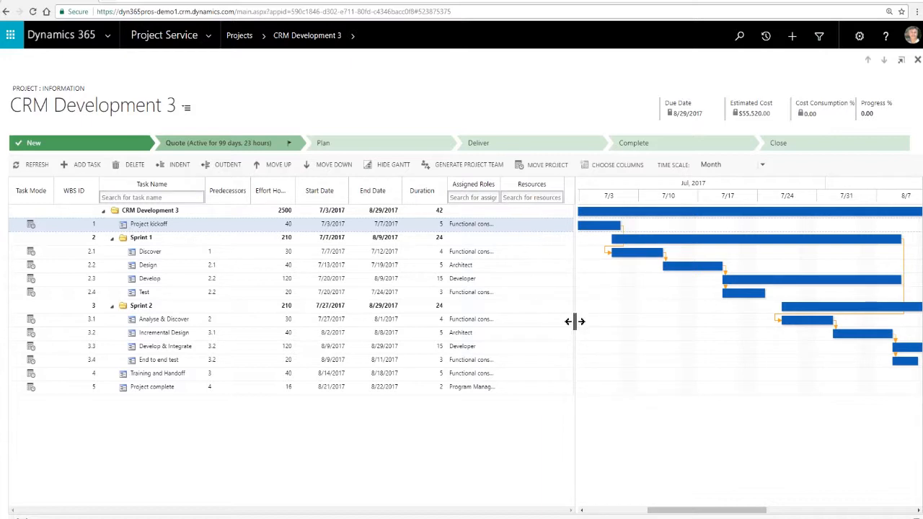
- Widen the Gantt chart area over the task grid to show the full July to August schedule
left_click_drag(575, 322, 283, 315)
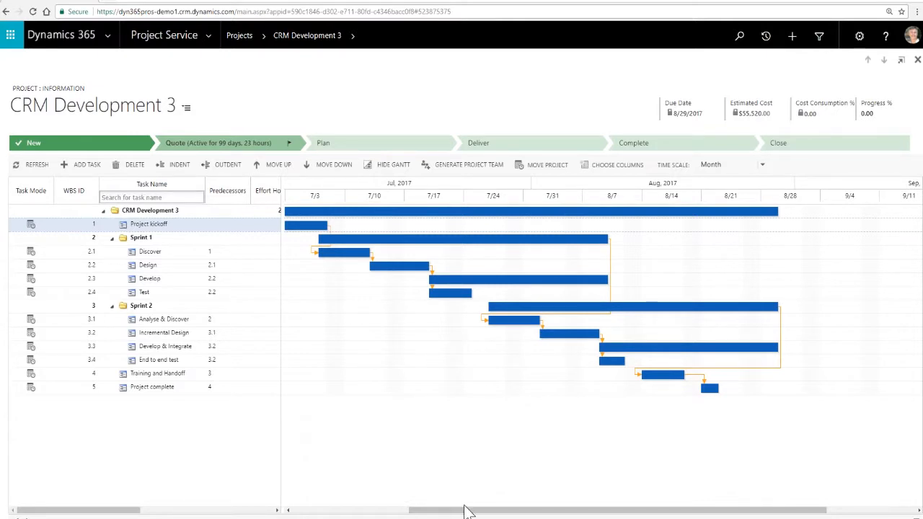
left_click_drag(466, 511, 456, 512)
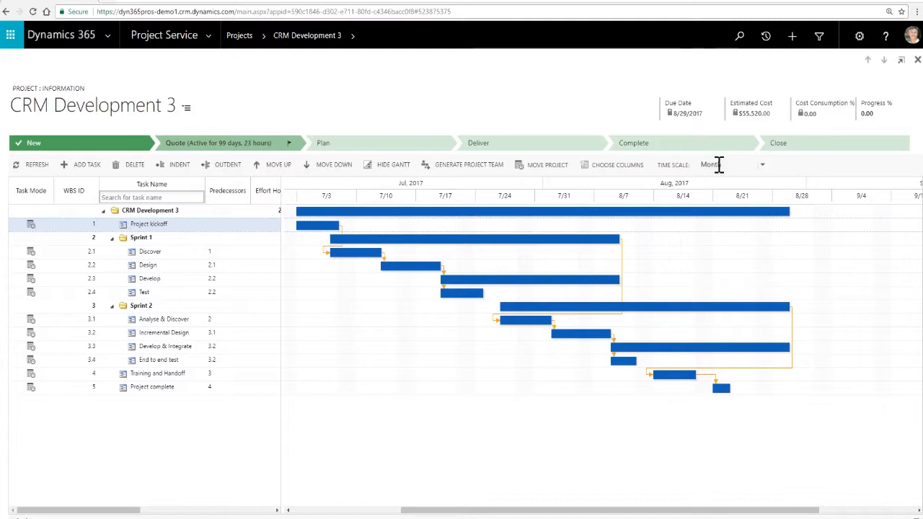
- View the Gantt chart on the Week time scale and return it to Month
left_click(765, 173)
left_click(746, 192)
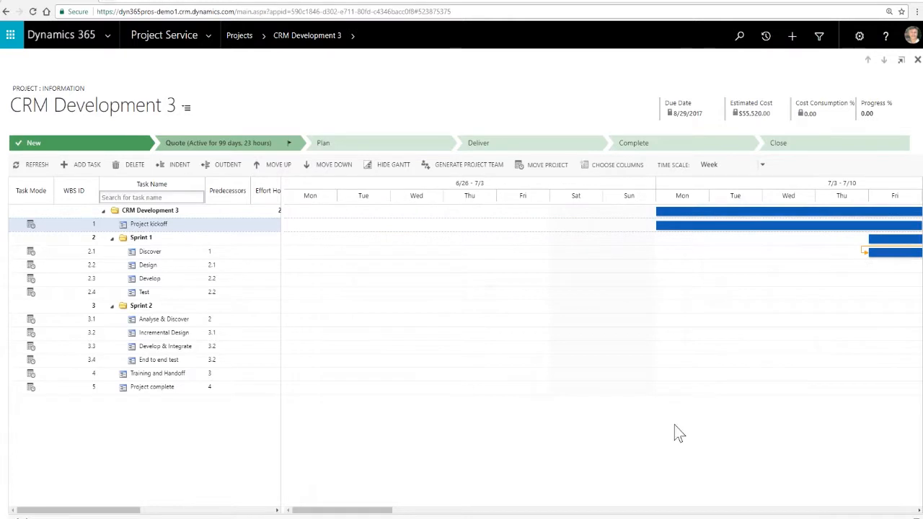
left_click_drag(392, 510, 478, 512)
left_click(763, 173)
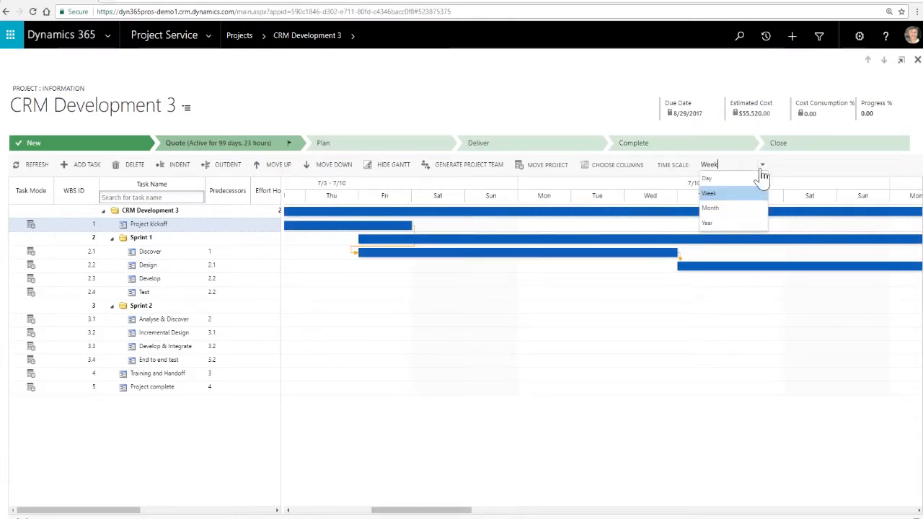
left_click(727, 208)
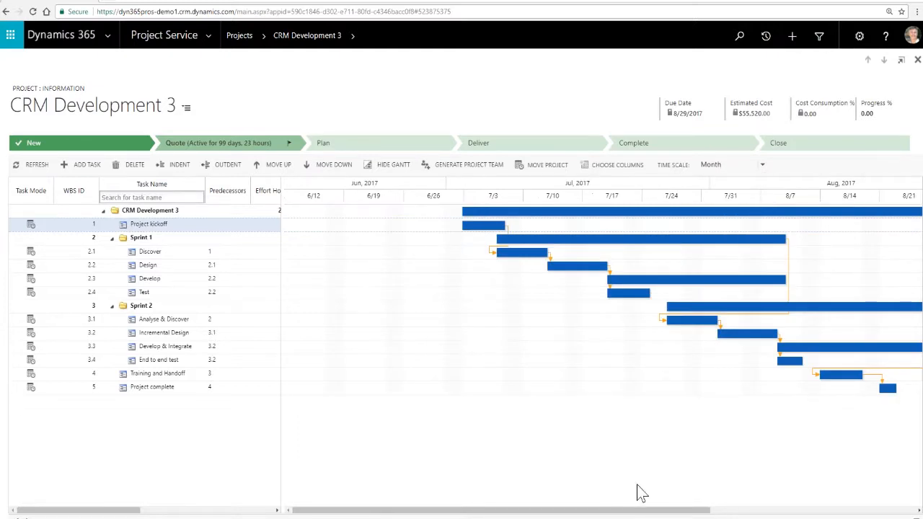
left_click_drag(647, 514, 750, 514)
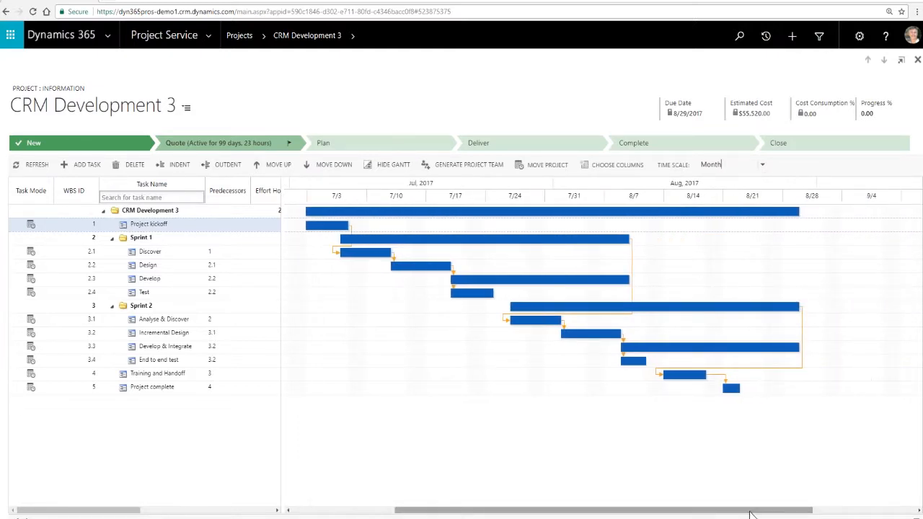
- View the column selection and the Move Project option of the work breakdown structure without applying changes
left_click(611, 167)
left_click(375, 341)
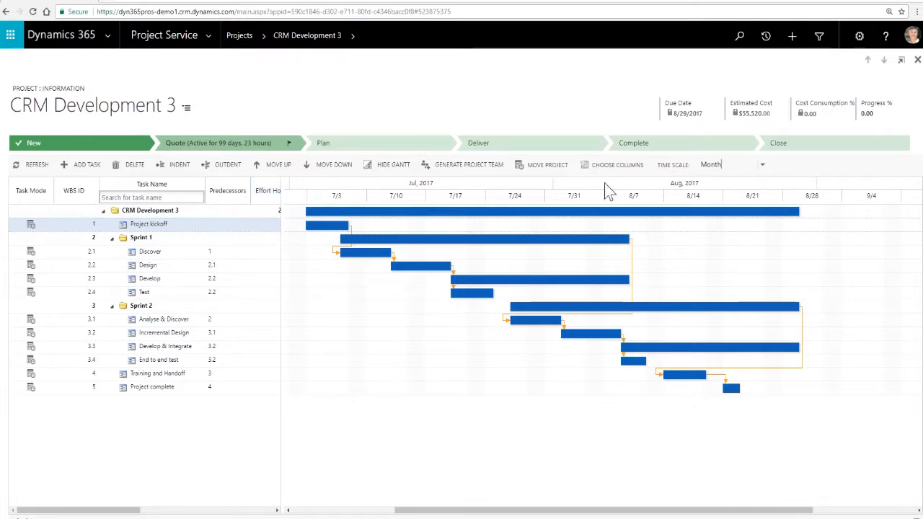
left_click(547, 166)
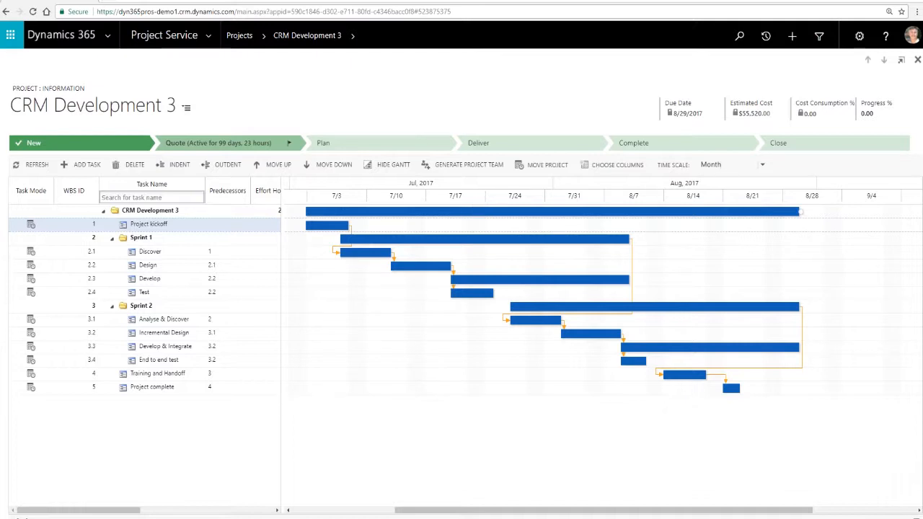
- Shorten the Sprint 1 Design task on the Gantt chart to 3 days, ending 7/17/2017, and show the tasks' dates and roles
left_click(351, 250)
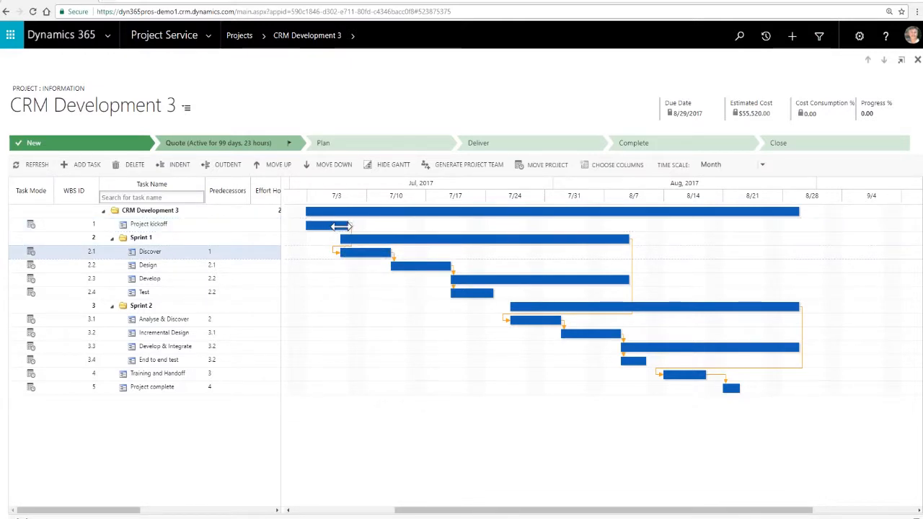
left_click(430, 266)
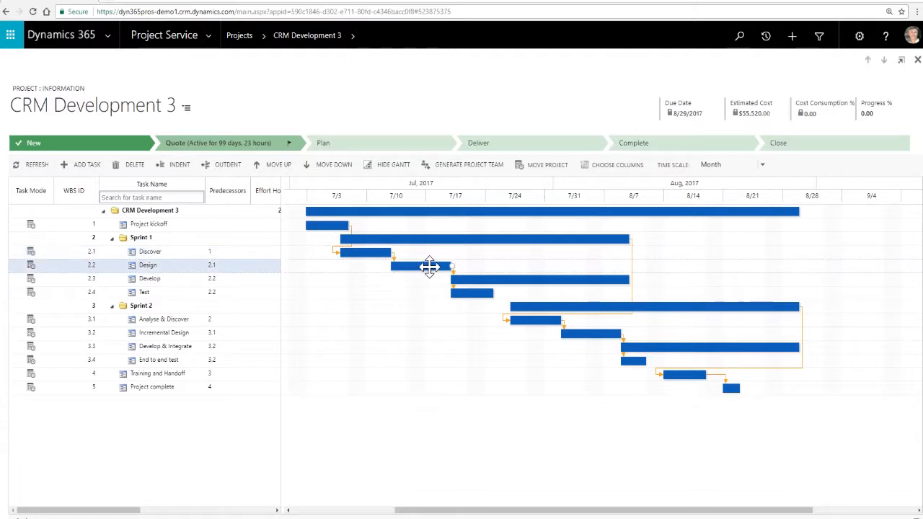
left_click(501, 280)
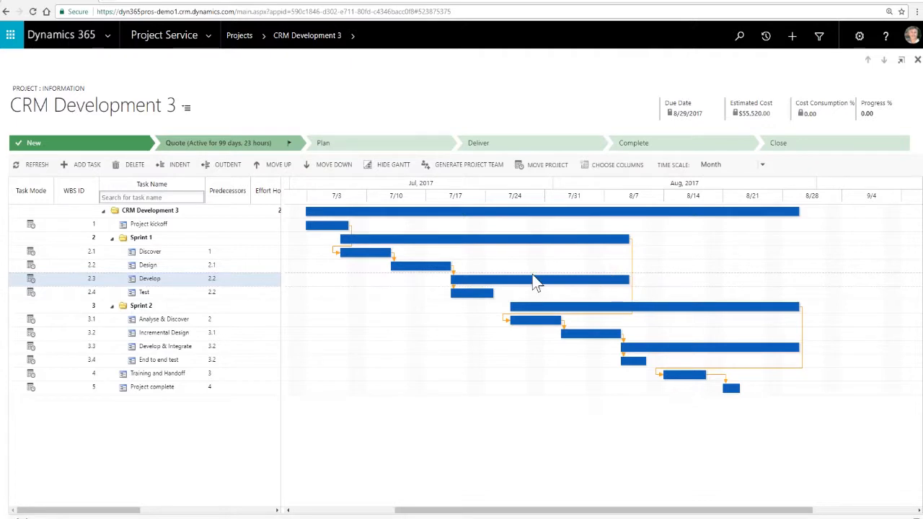
left_click(428, 267)
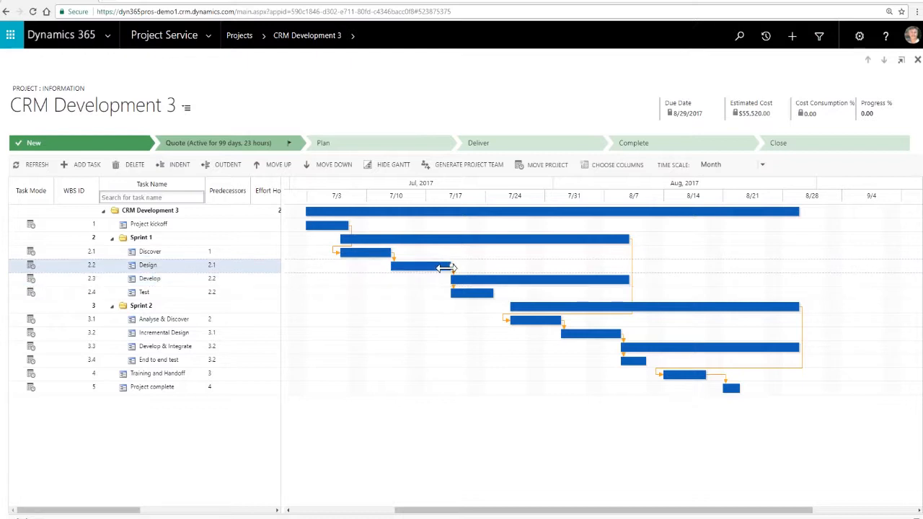
left_click_drag(450, 266, 427, 268)
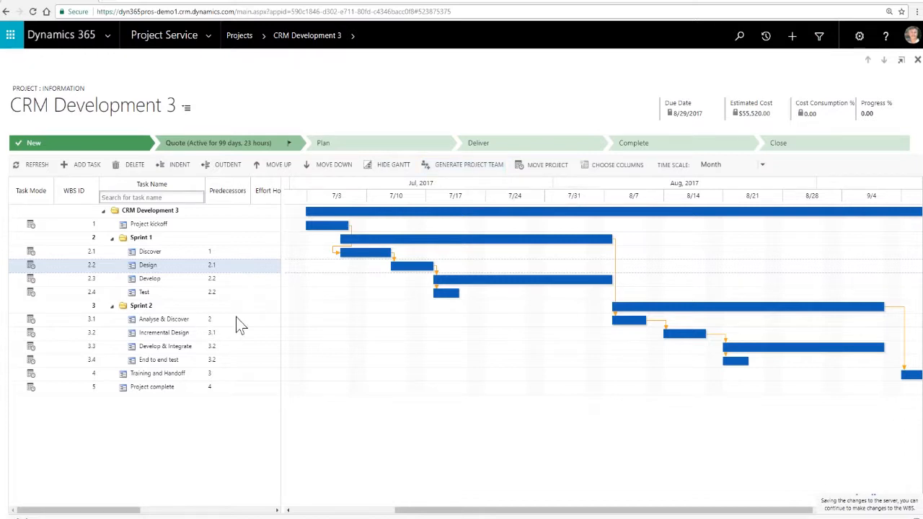
left_click_drag(123, 512, 249, 512)
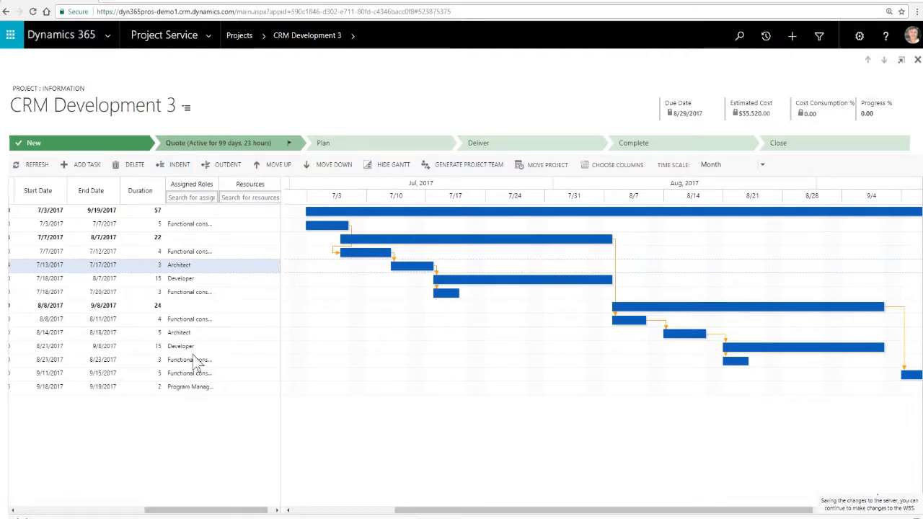
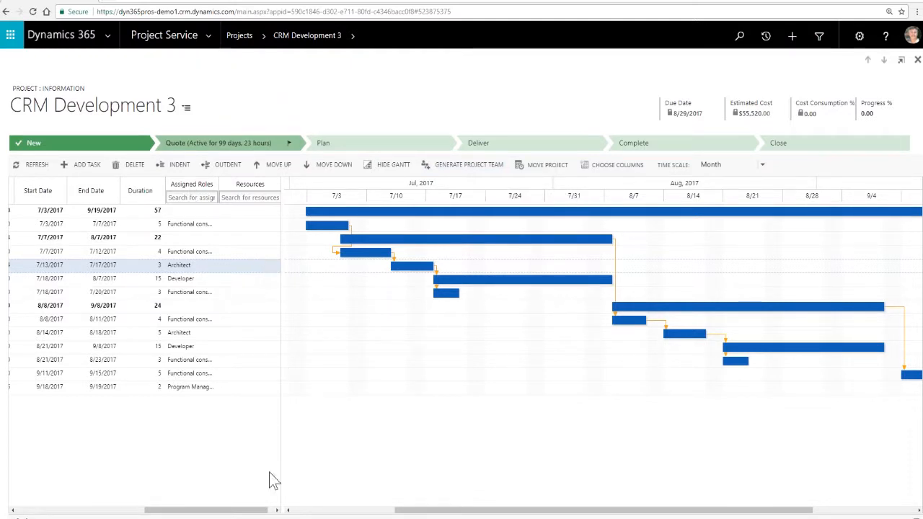
- Open the project estimates of CRM Development 3 and keep them time-phased by Sales
left_click_drag(254, 511, 107, 514)
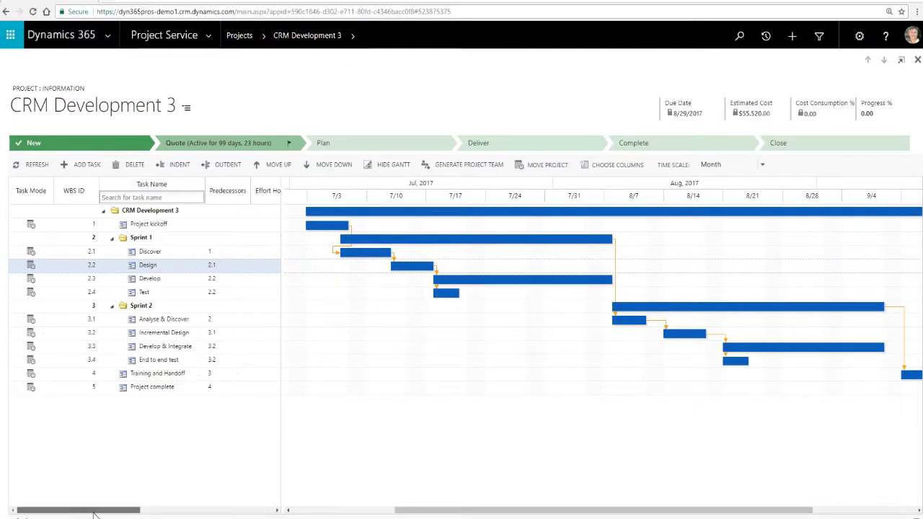
left_click(353, 39)
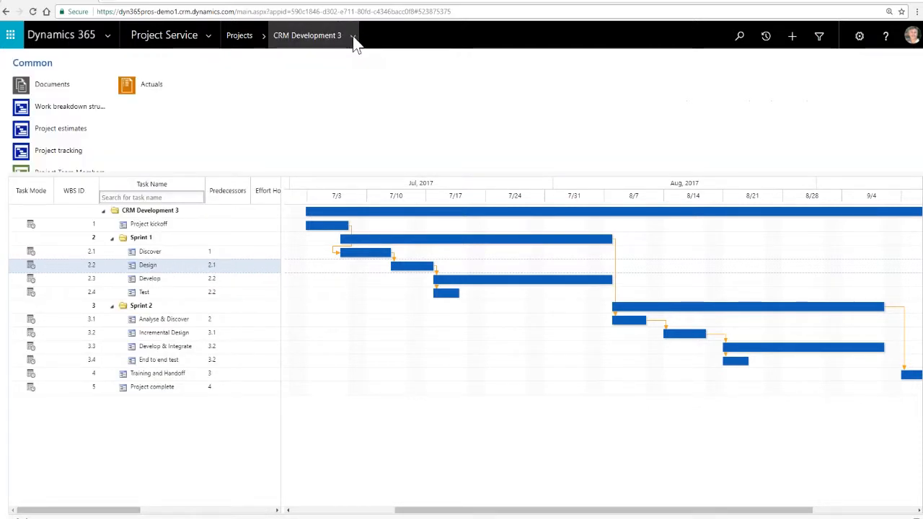
left_click(43, 131)
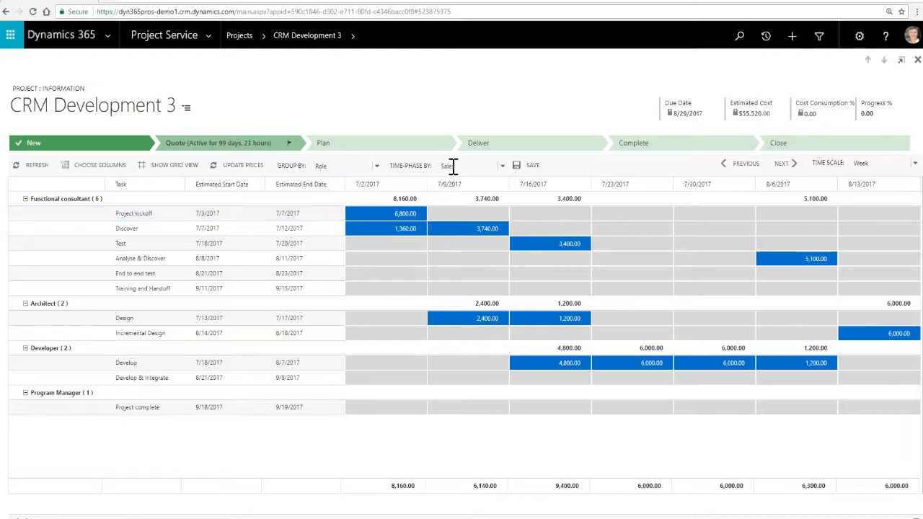
left_click(502, 167)
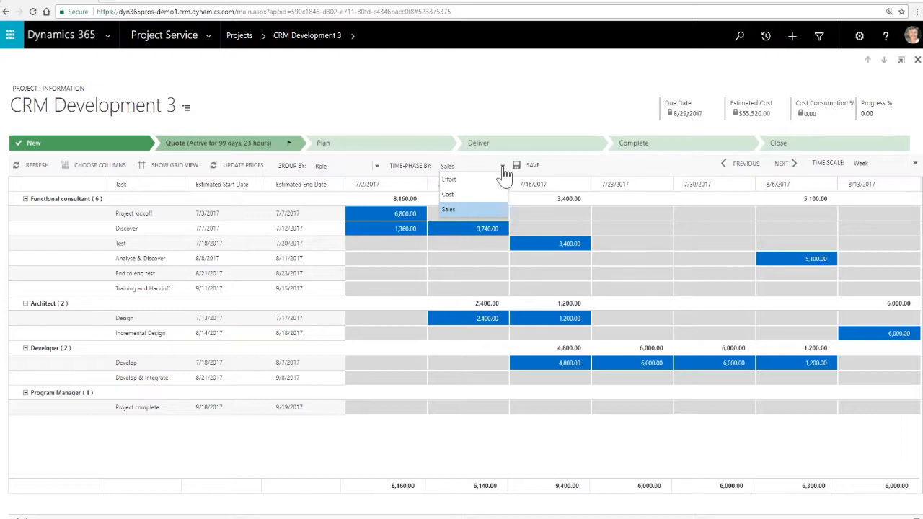
left_click(462, 209)
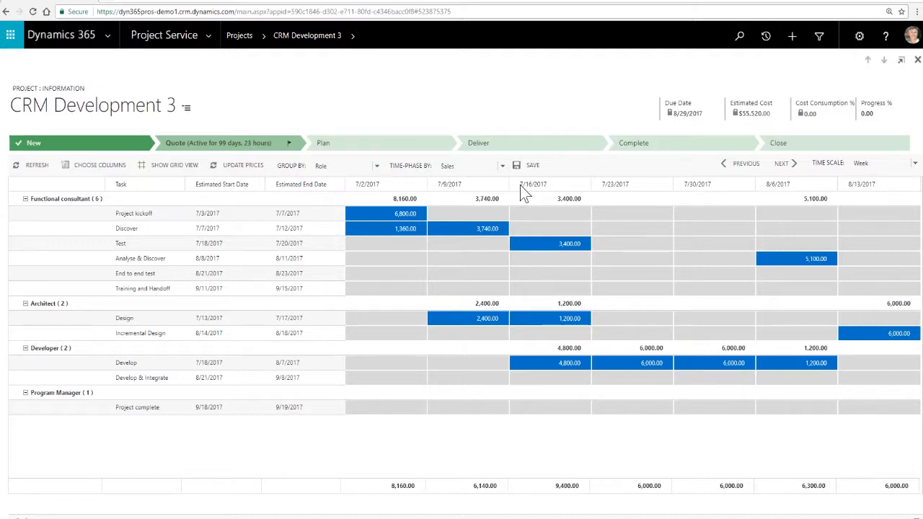
- View the project estimates grouped by Category and return the grouping to Role
left_click(376, 167)
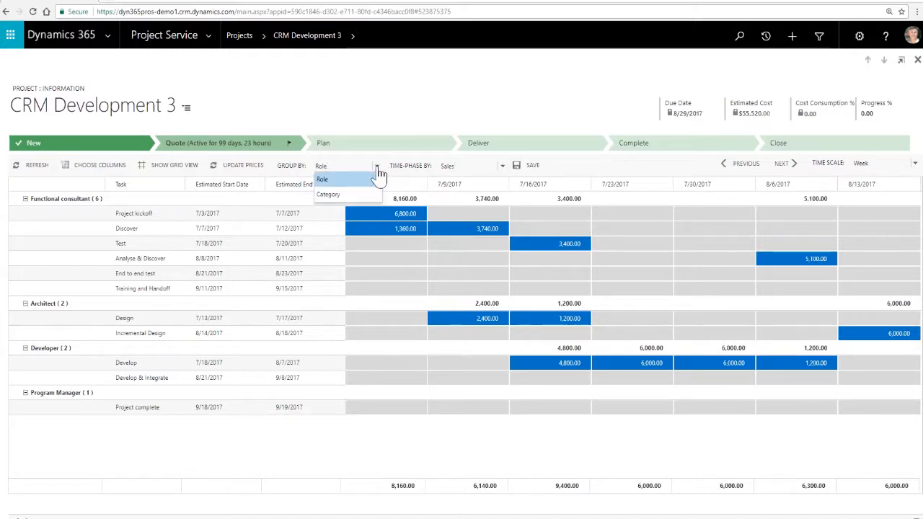
left_click(328, 194)
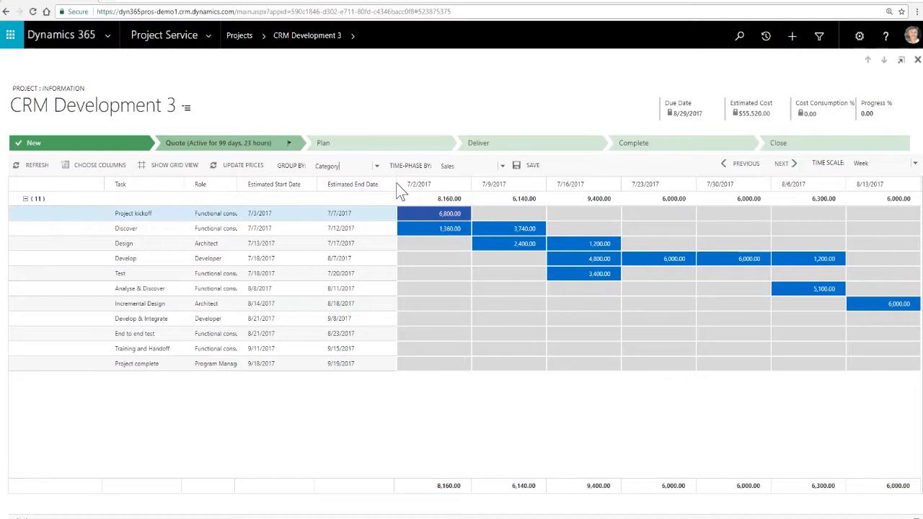
left_click(376, 168)
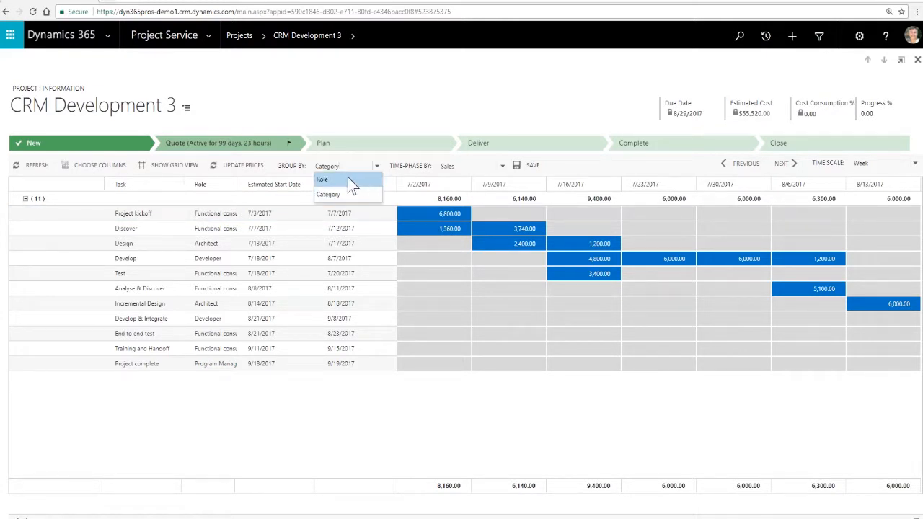
left_click(348, 178)
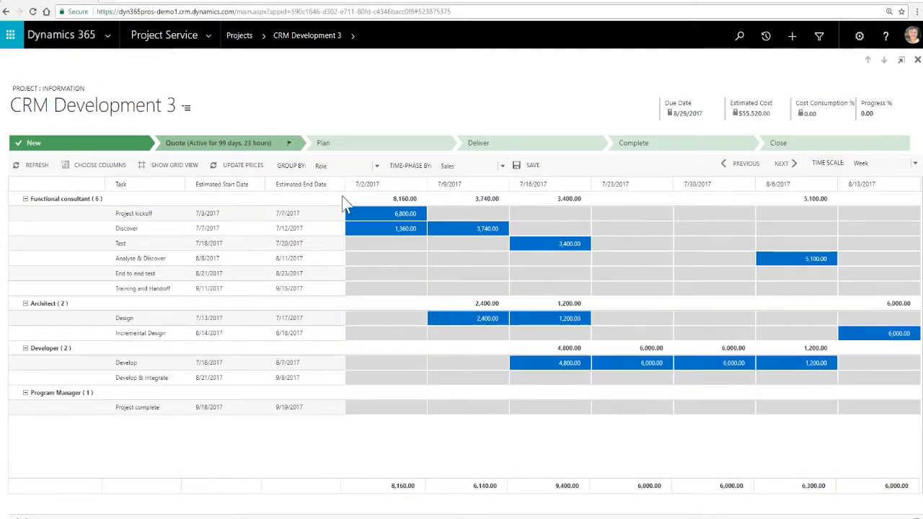
- View the project estimates time-phased by Effort, and switch the time-phasing to Cost
left_click(503, 167)
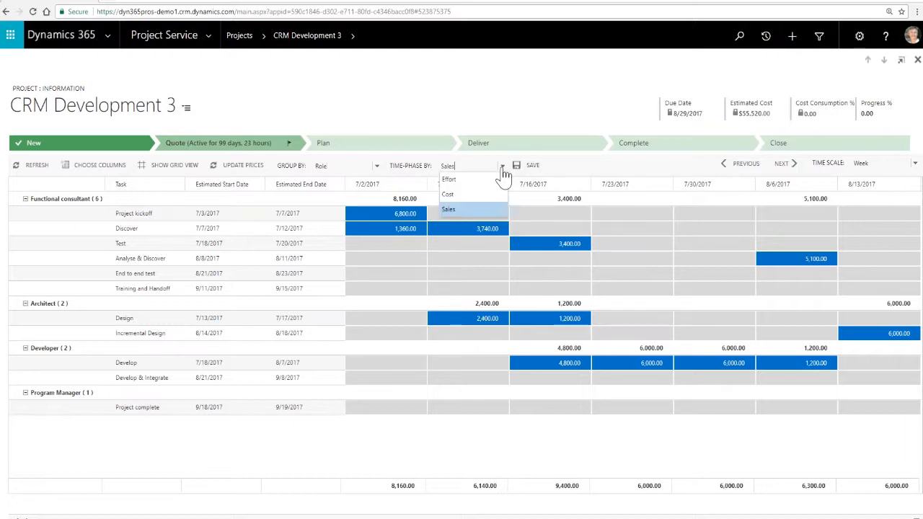
left_click(449, 180)
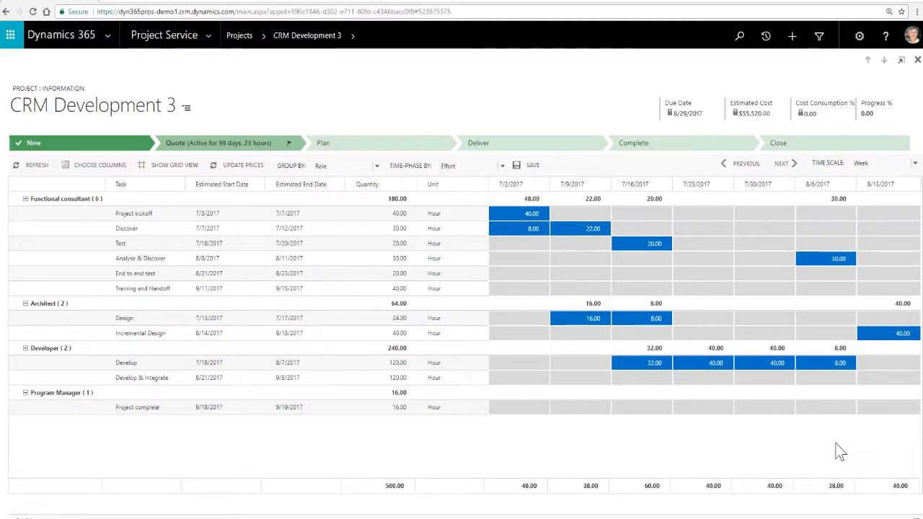
left_click(503, 166)
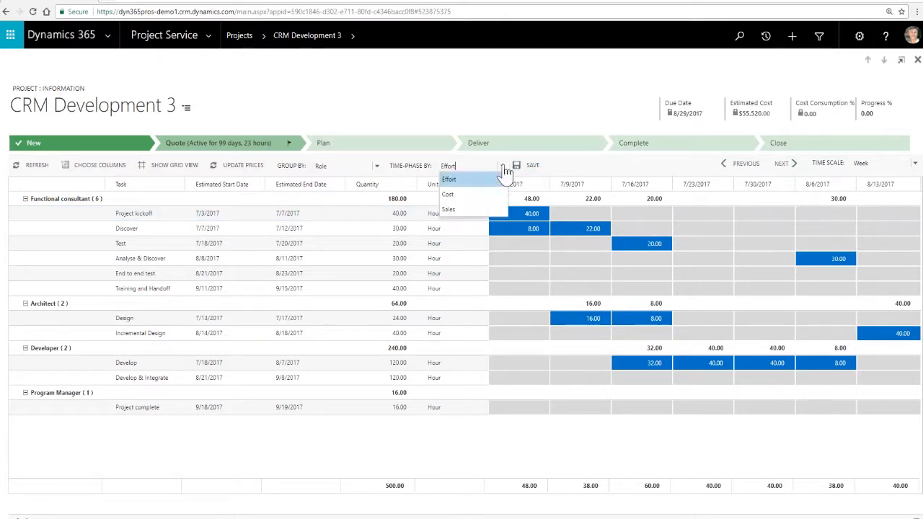
left_click(453, 191)
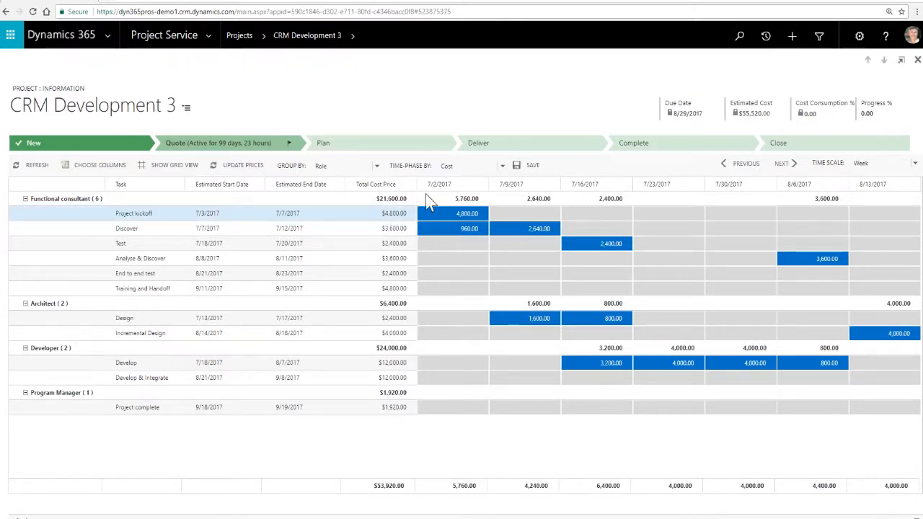
- Examine the estimate lines and their unit and total prices in the grid view, and return to the time-phased view
left_click(163, 172)
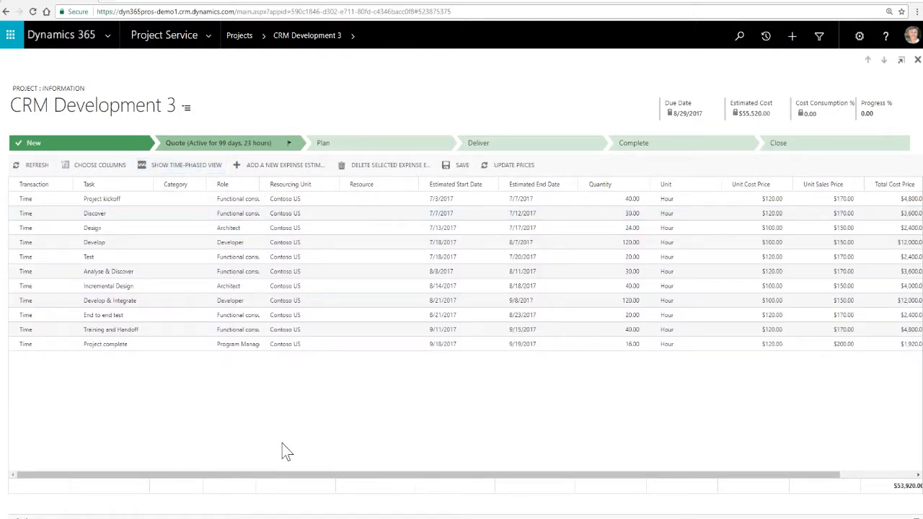
scroll(403, 486, "right", 3)
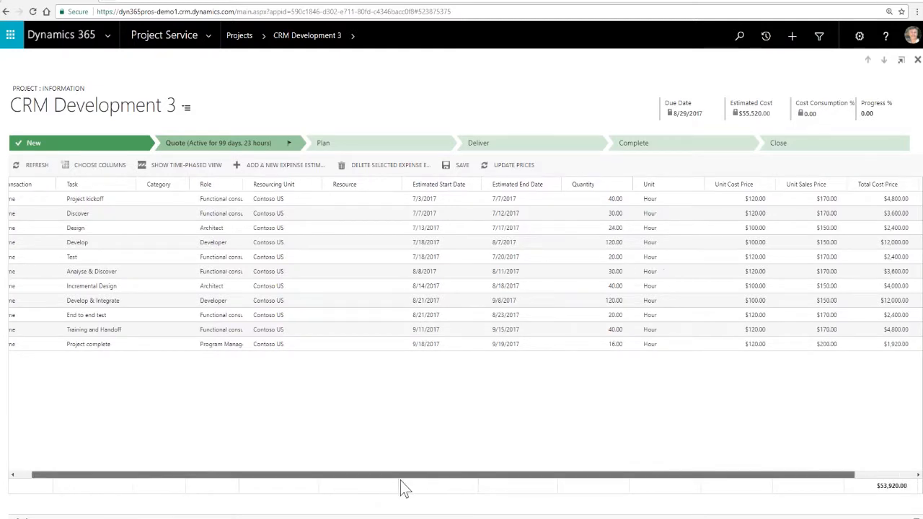
scroll(367, 497, "left", 3)
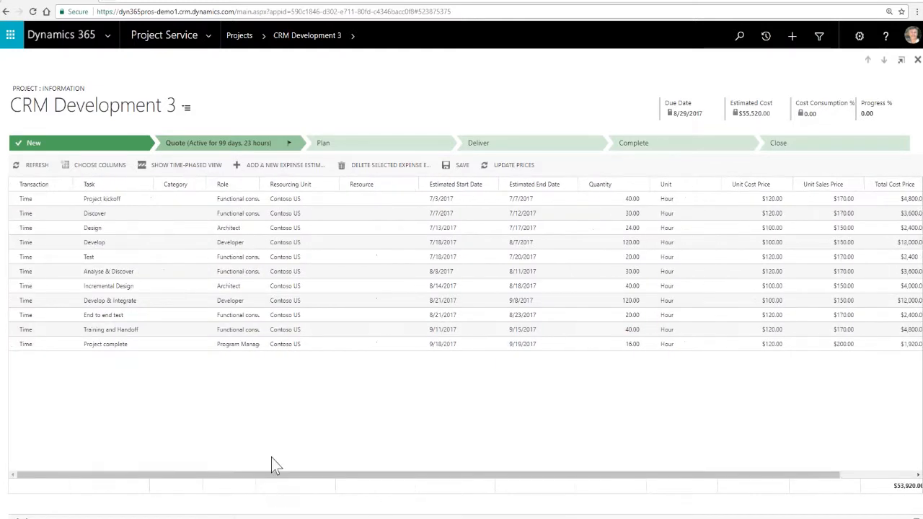
left_click_drag(774, 477, 657, 480)
left_click(178, 165)
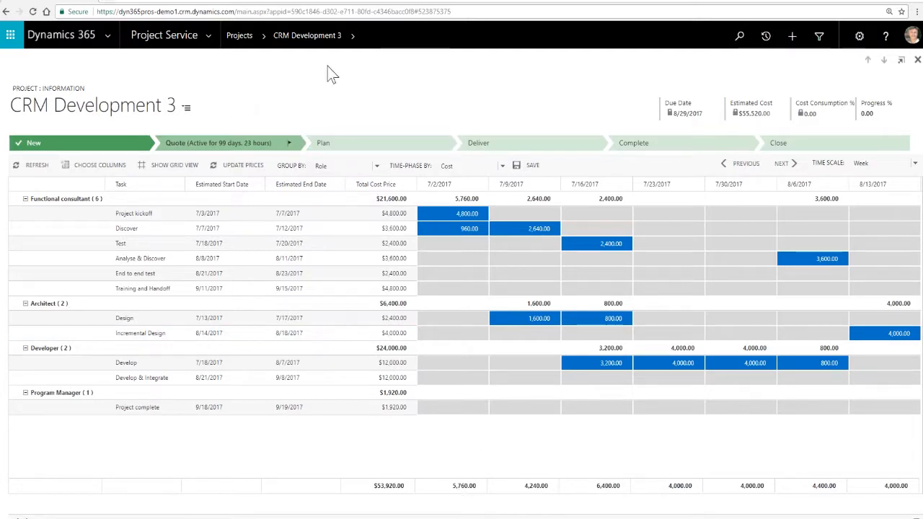
- Open the project tracking page of CRM Development 3 in the Effort Tracking view
left_click(354, 37)
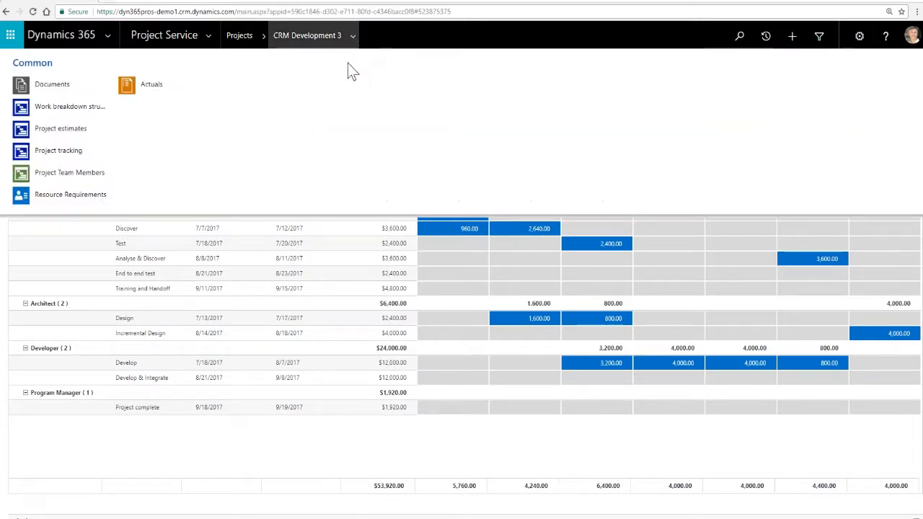
left_click(59, 158)
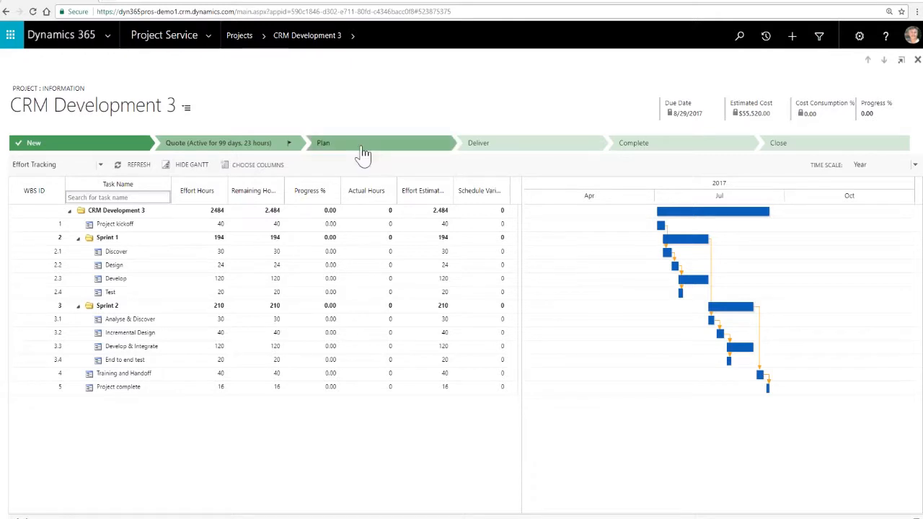
left_click(355, 48)
left_click(355, 40)
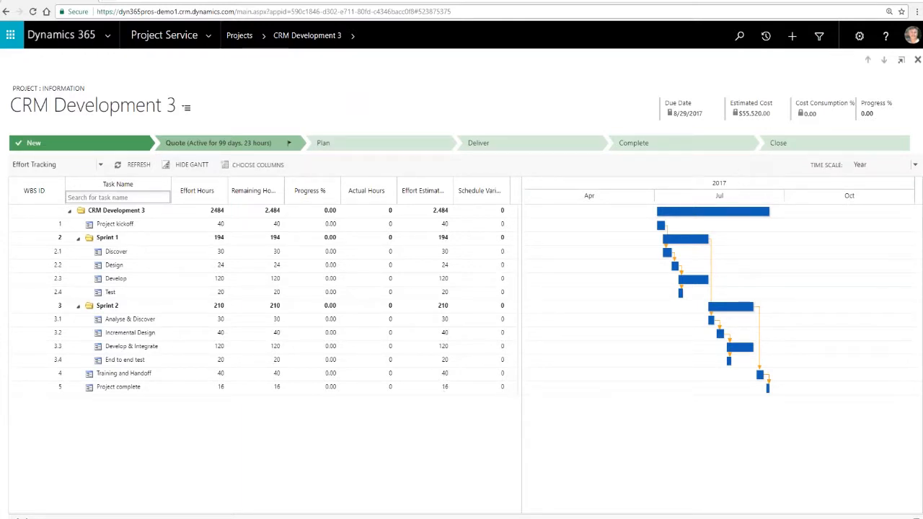
- View the tracking Gantt chart on the Week time scale, set it to Month and show the July to August schedule
left_click(915, 166)
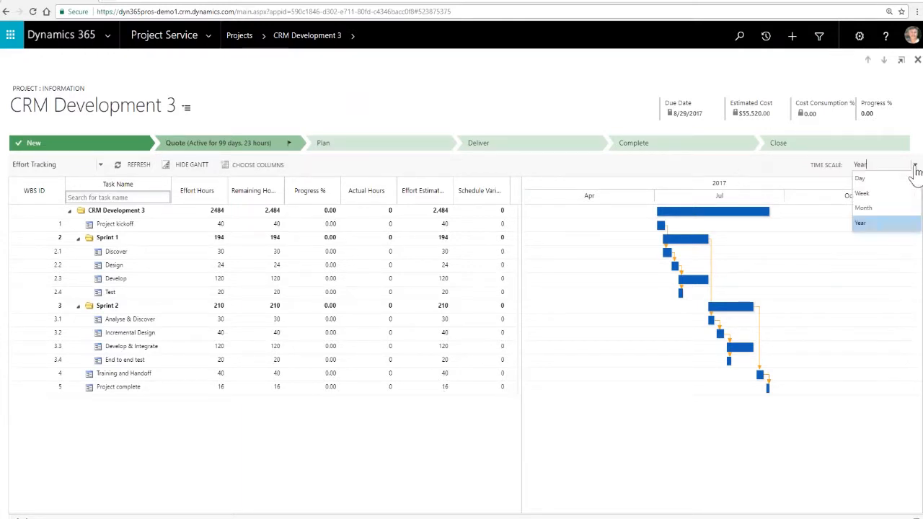
left_click(863, 193)
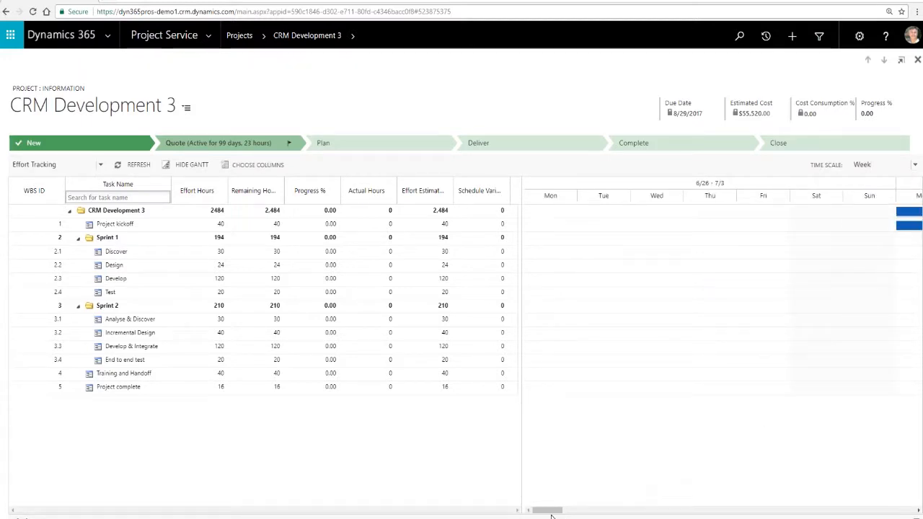
left_click_drag(567, 515, 590, 514)
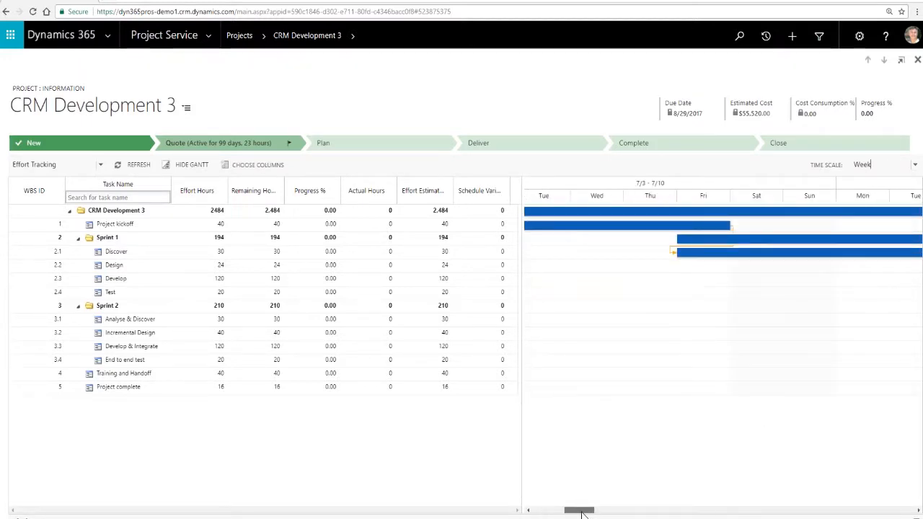
left_click(915, 166)
left_click(861, 208)
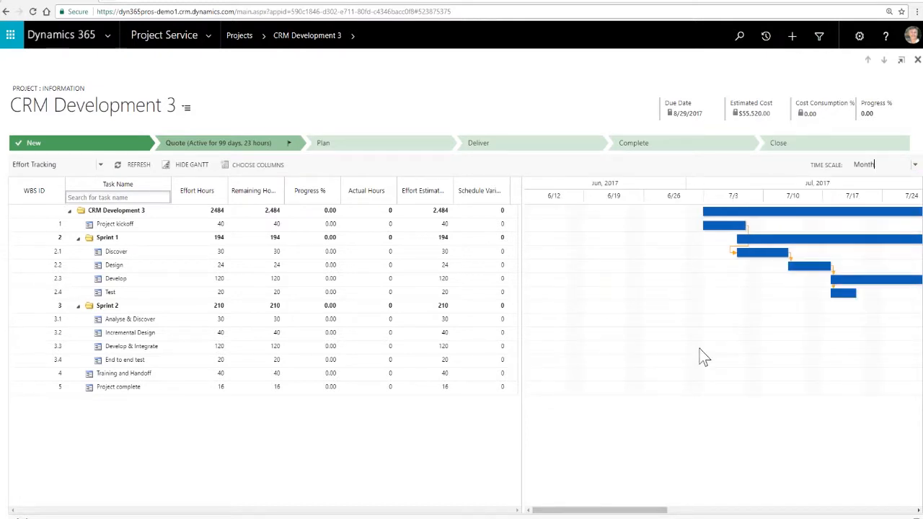
left_click_drag(639, 507, 705, 514)
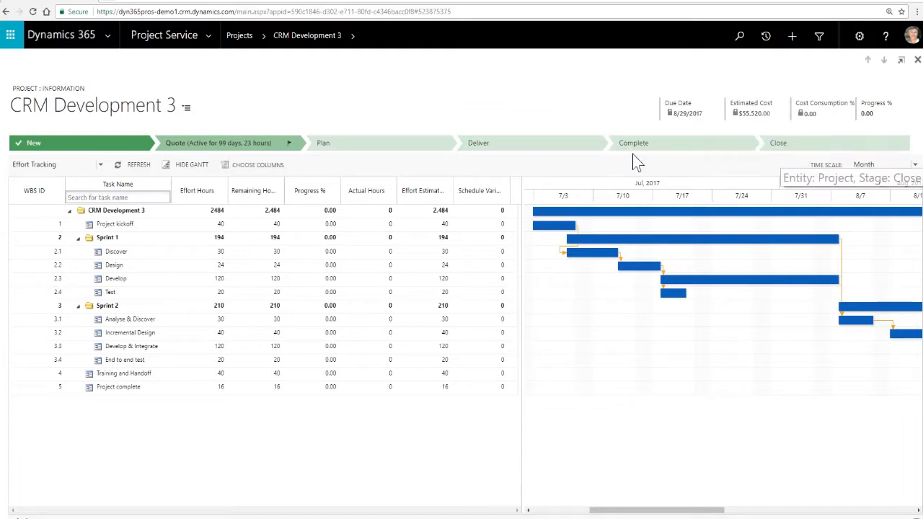
- View the details of the Close, Plan and Deliver project stages and collapse the stage details
left_click(898, 154)
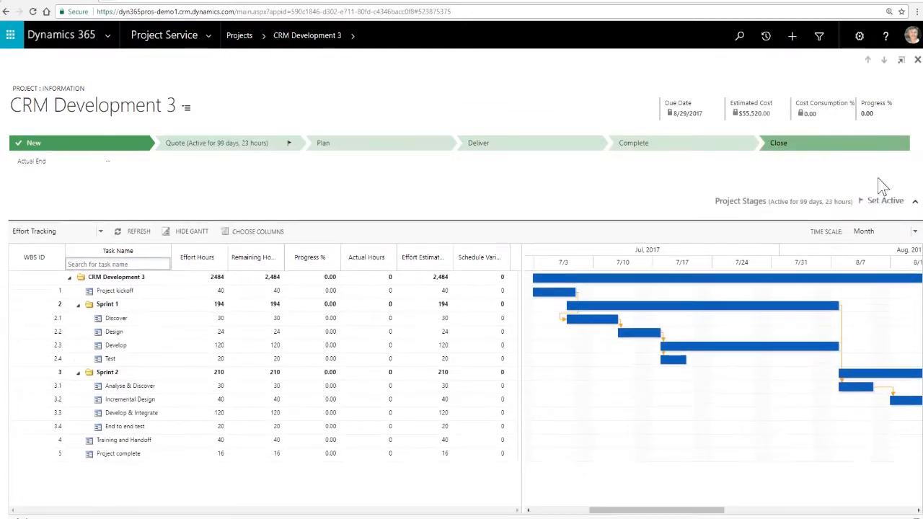
left_click(355, 148)
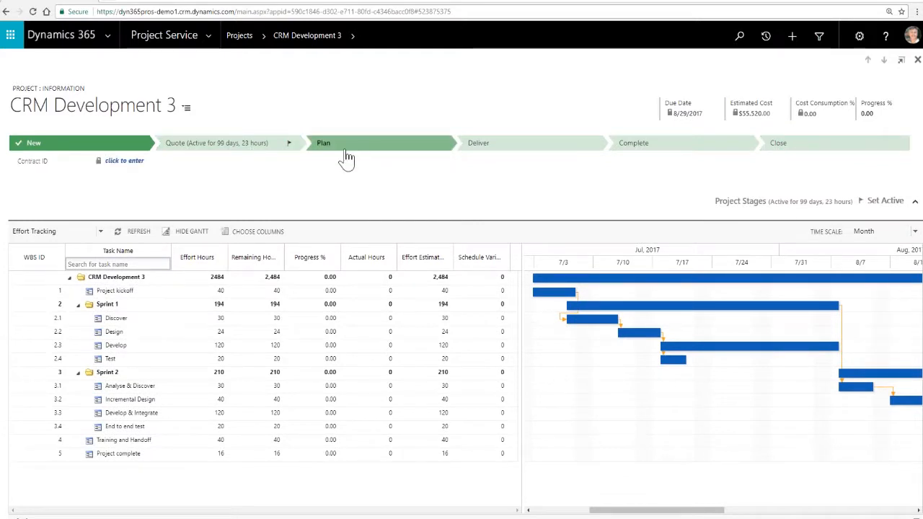
left_click(506, 151)
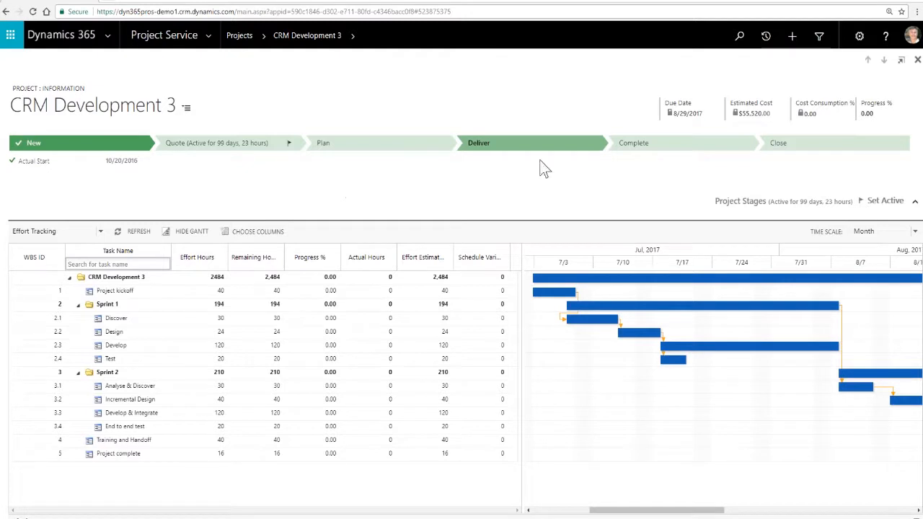
left_click(914, 202)
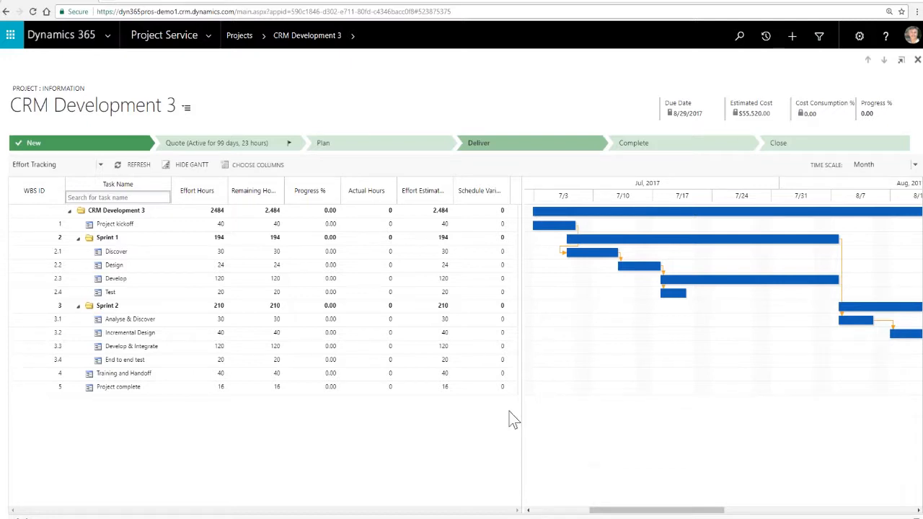
- Open the list of project templates
left_click(264, 38)
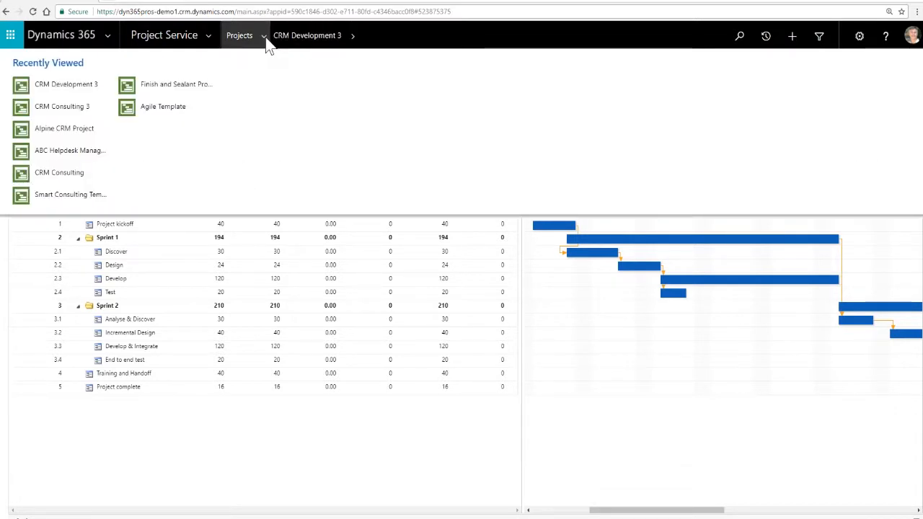
left_click(208, 37)
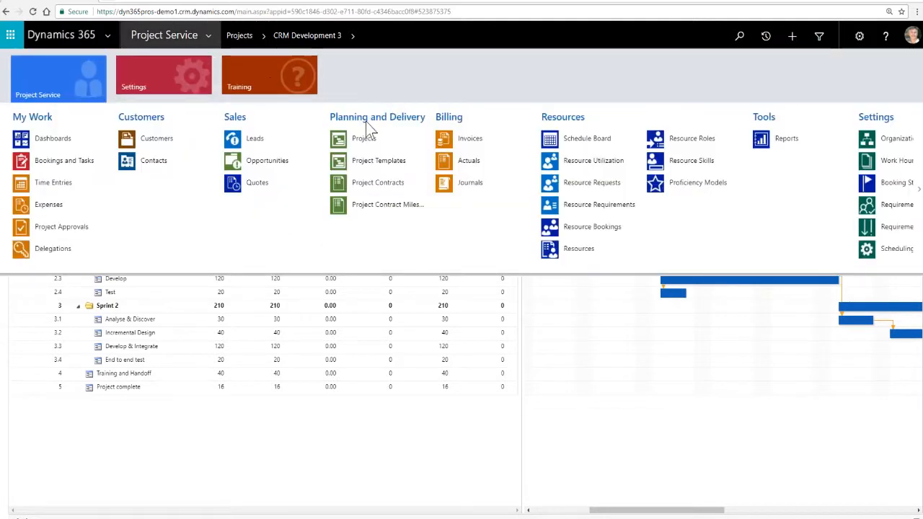
left_click(376, 166)
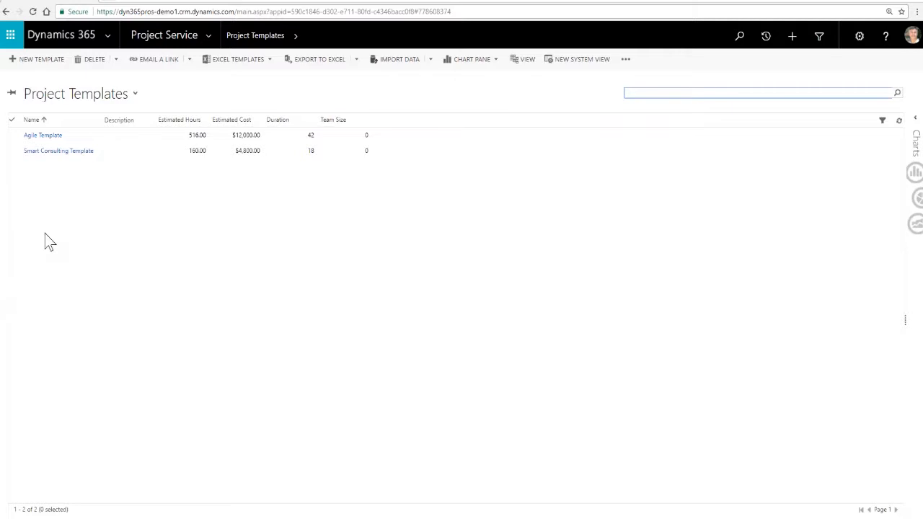
- Open the CRM Implementation for Chic - NA contract from the project contracts list
left_click(208, 38)
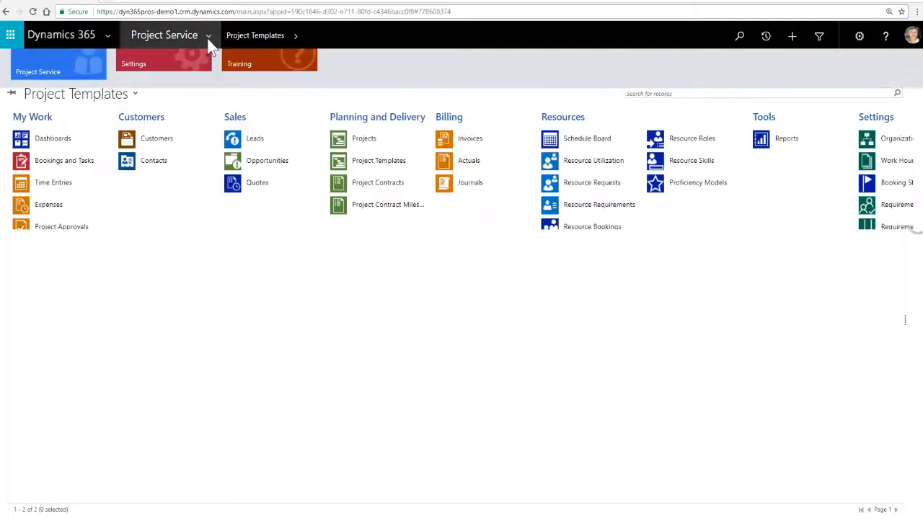
left_click(390, 189)
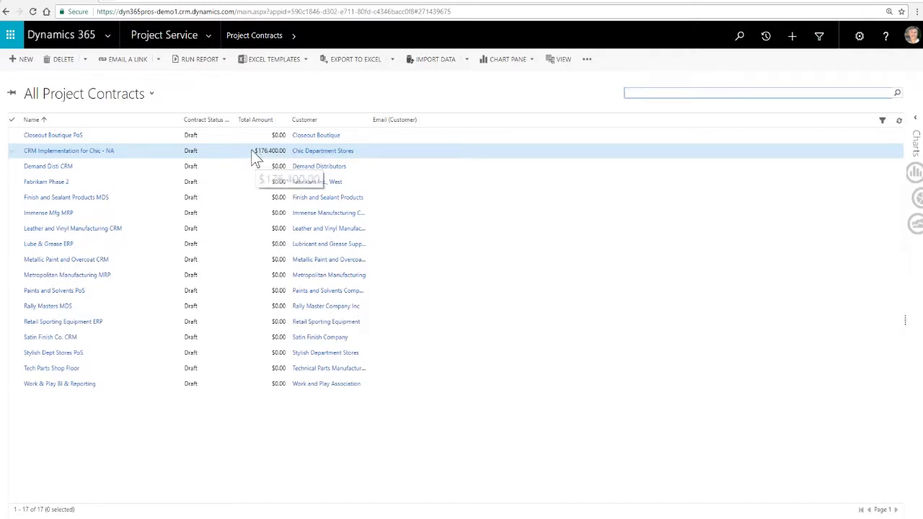
left_click(92, 151)
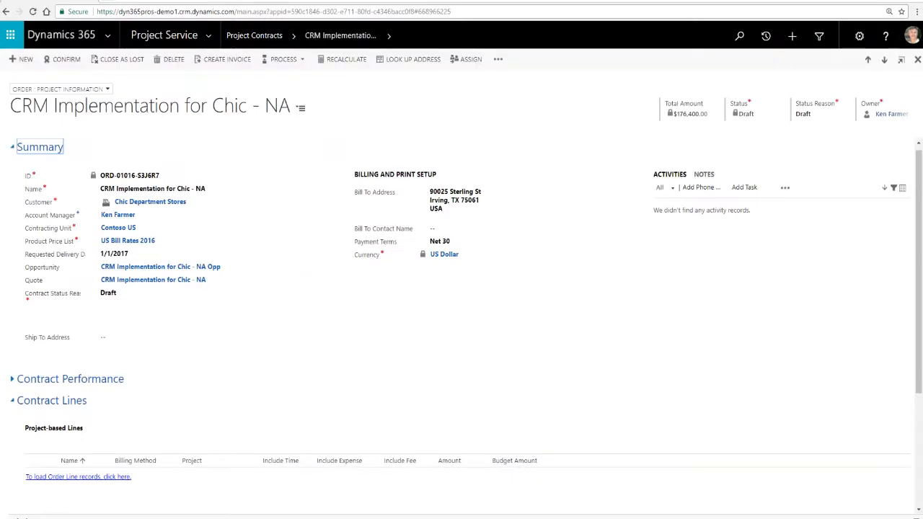
- Review the project-based and product-based contract lines of the CRM Implementation for Chic - NA contract
scroll(295, 310, "down", 3)
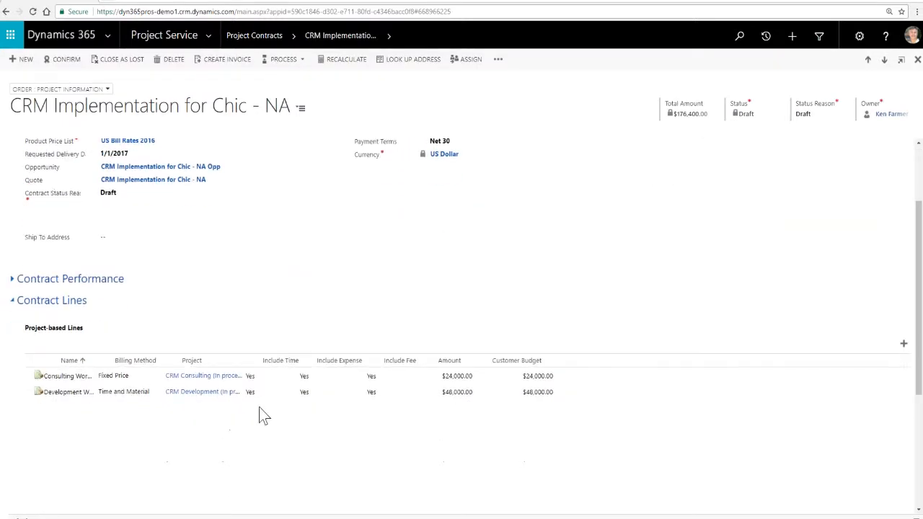
scroll(251, 419, "down", 3)
scroll(251, 418, "up", 3)
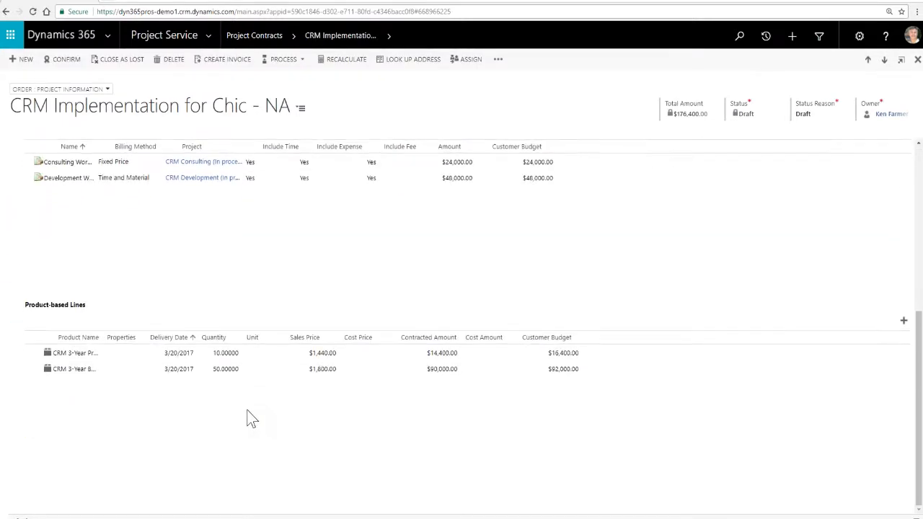
scroll(238, 414, "up", 3)
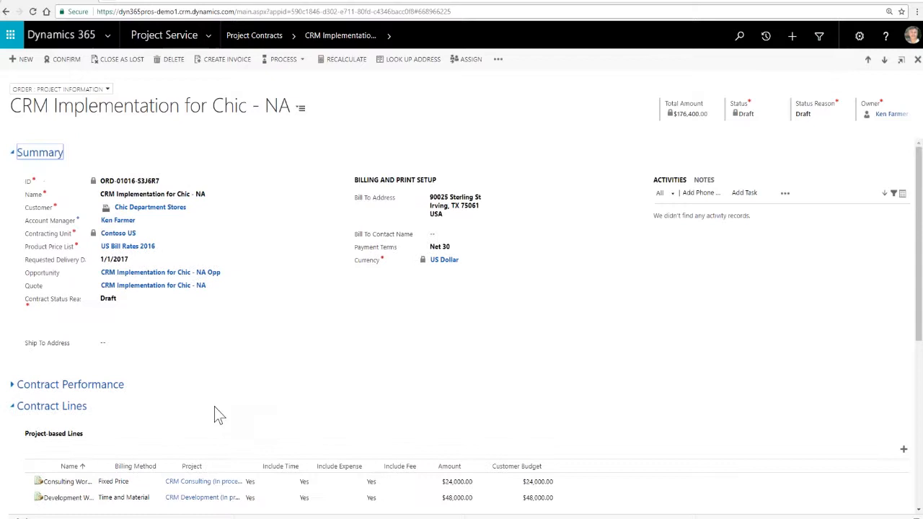
- Expand the Contract Performance section and review its key metrics and gross profit analysis
left_click(18, 387)
scroll(170, 384, "down", 5)
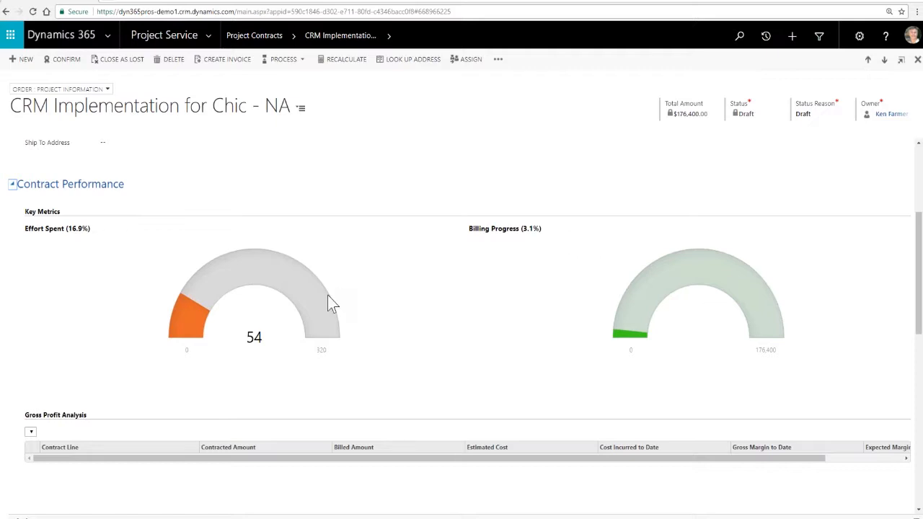
scroll(72, 426, "down", 1)
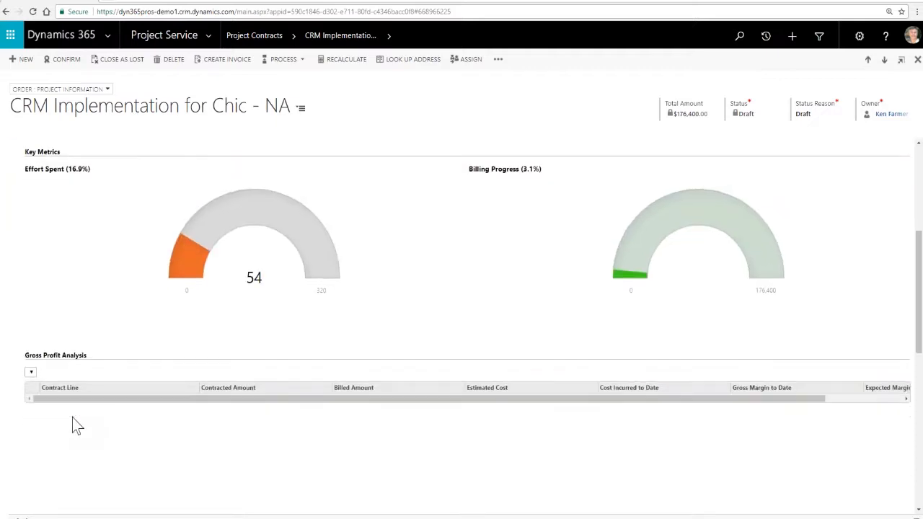
scroll(72, 425, "down", 1)
scroll(72, 424, "up", 5)
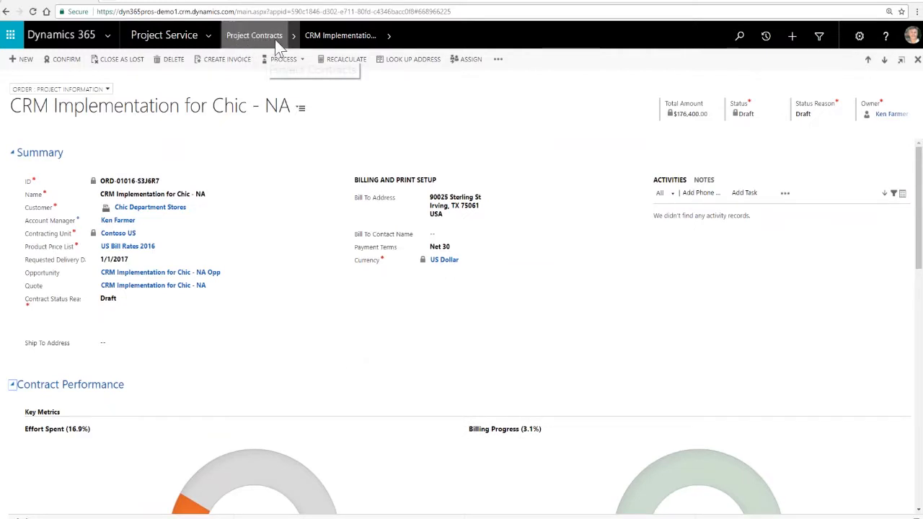
- Open the Schedule Board and replace the Technician role filter with Functional consultant
left_click(209, 40)
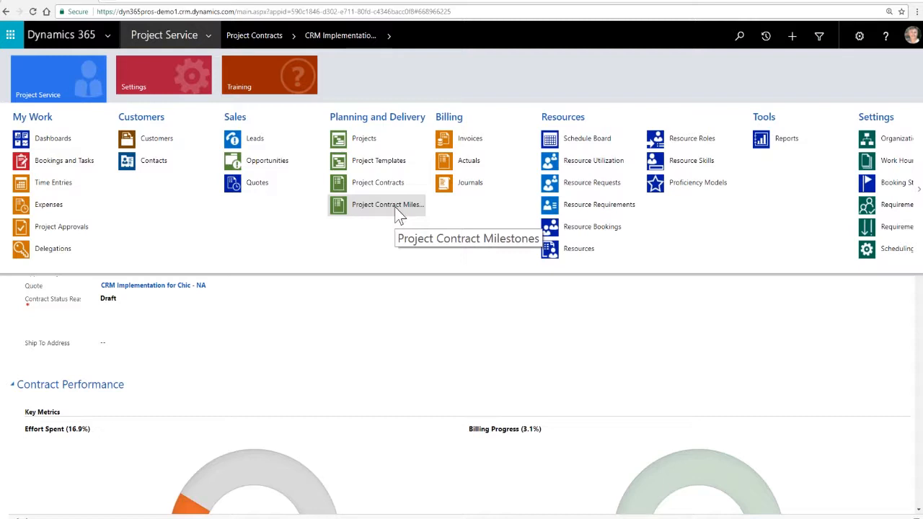
left_click(588, 141)
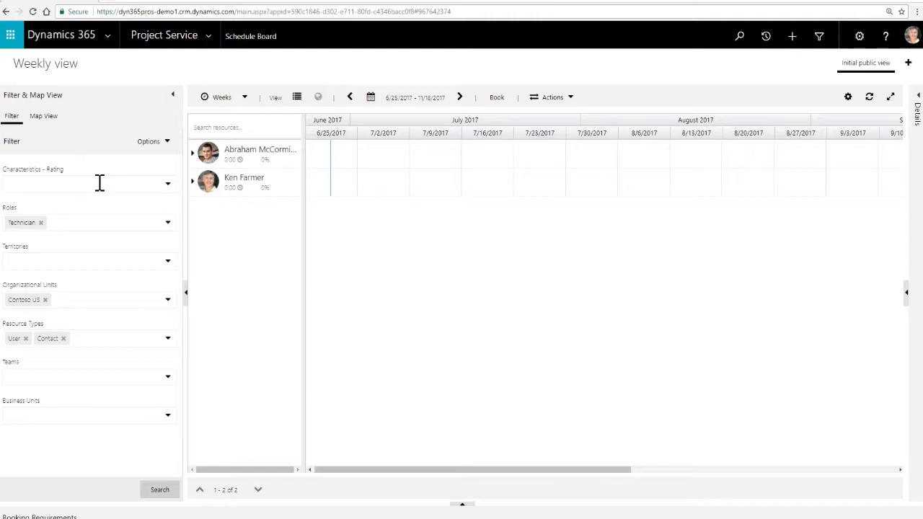
left_click(41, 223)
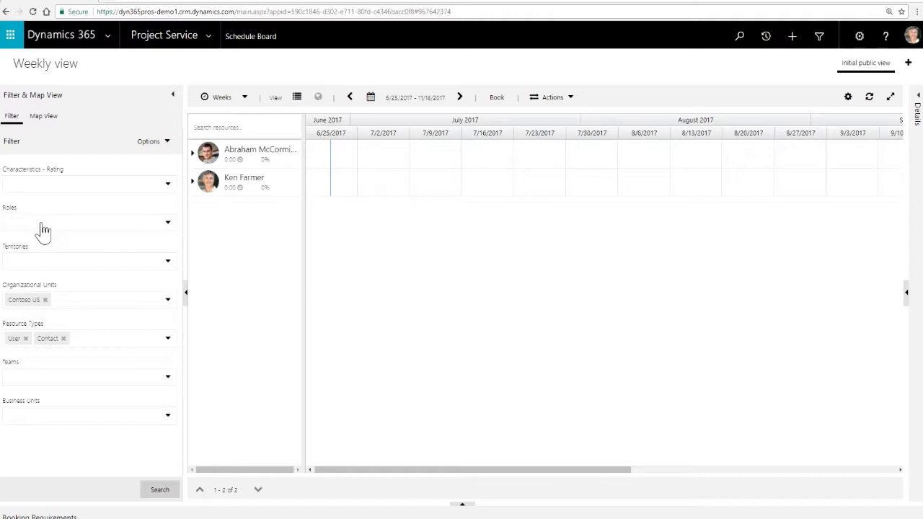
left_click(166, 224)
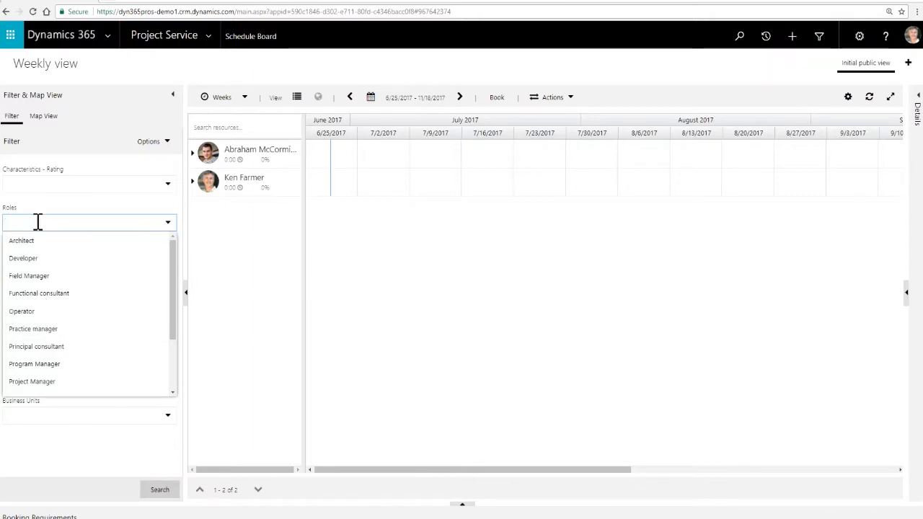
left_click(46, 297)
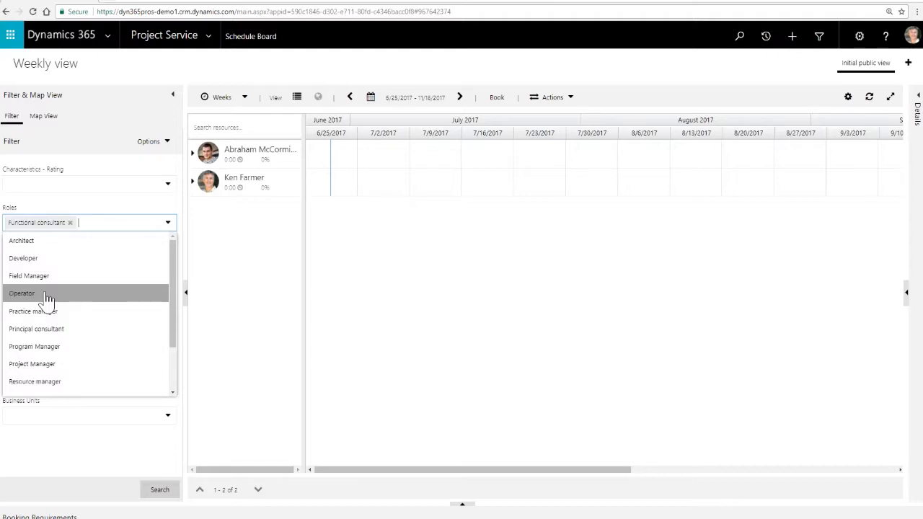
left_click(52, 226)
left_click(57, 204)
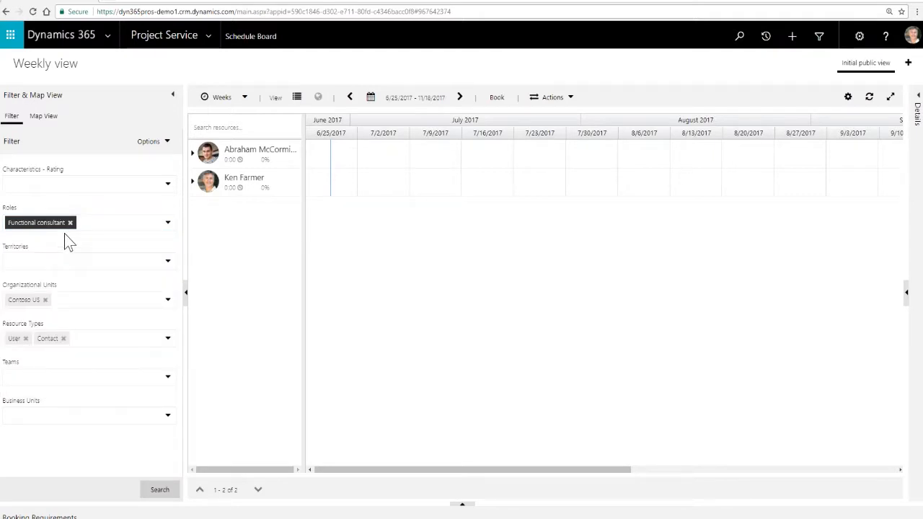
- Add the CRM characteristic with a Familiar rating to the resource filter
left_click(30, 184)
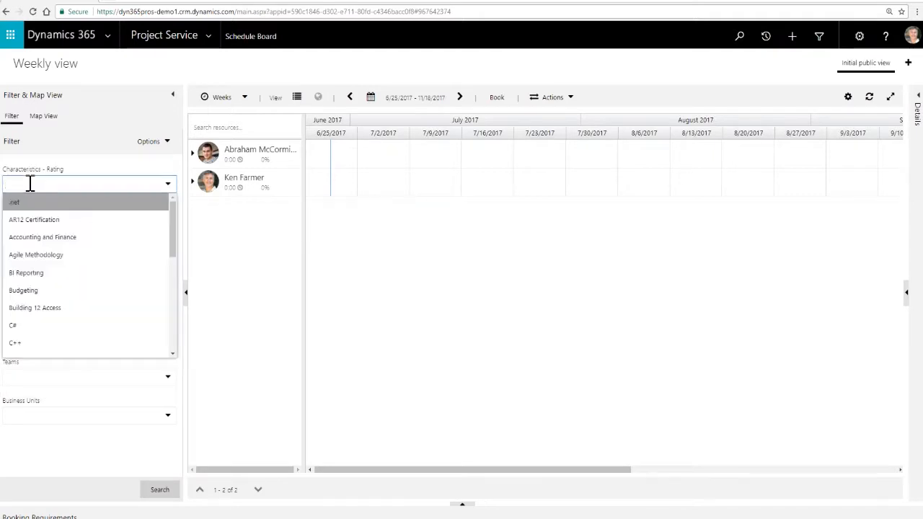
scroll(24, 333, "down", 2)
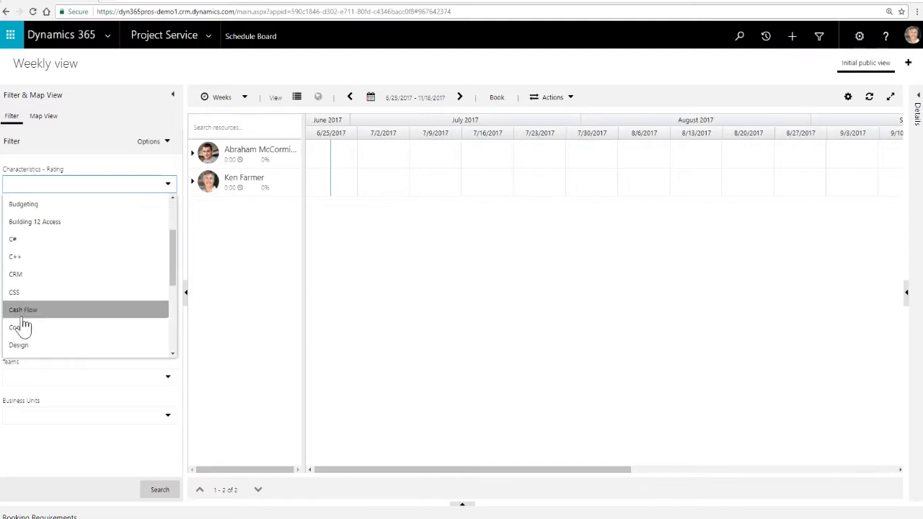
scroll(31, 295, "up", 3)
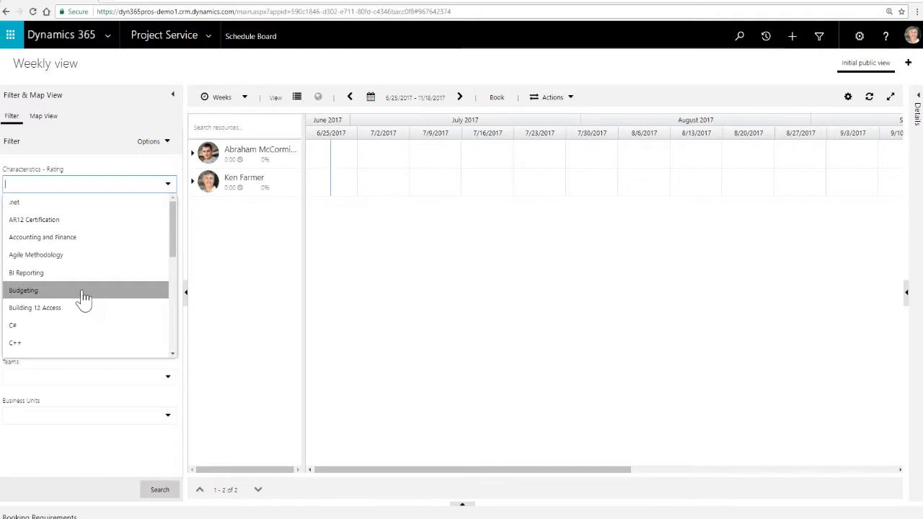
scroll(84, 298, "down", 1)
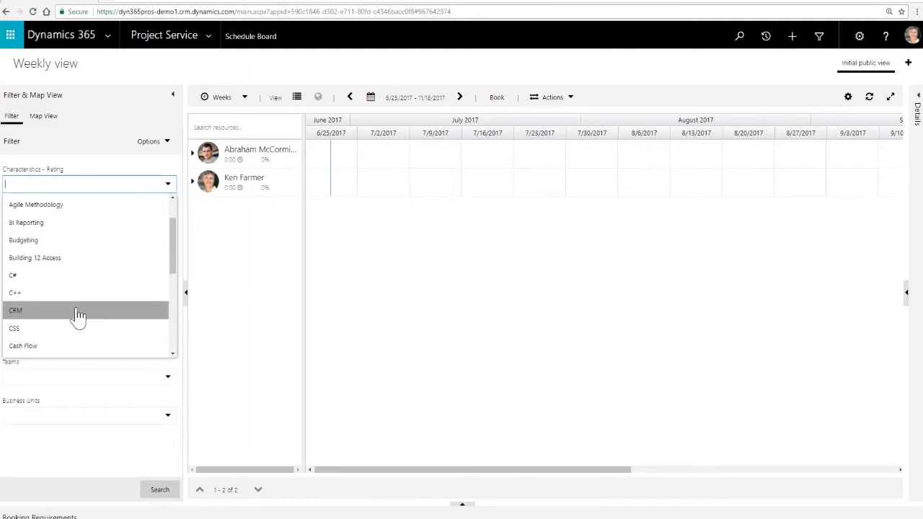
left_click(78, 315)
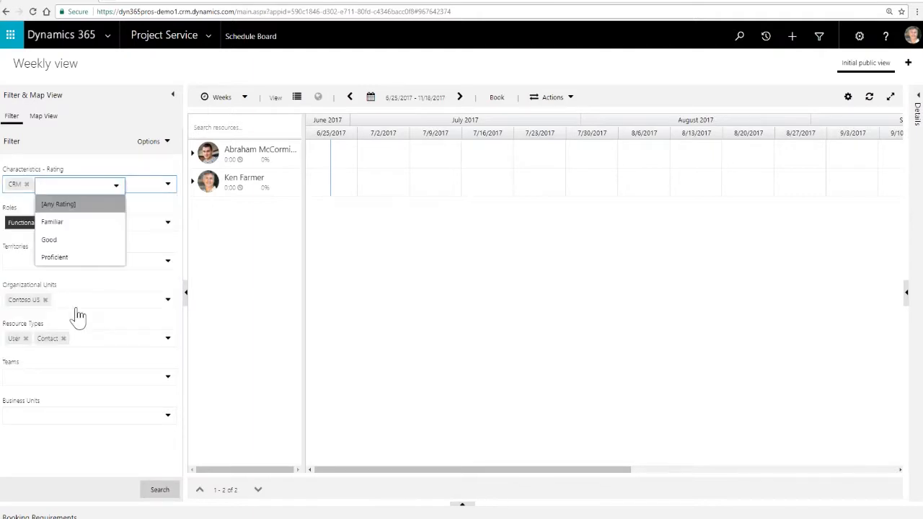
left_click(54, 225)
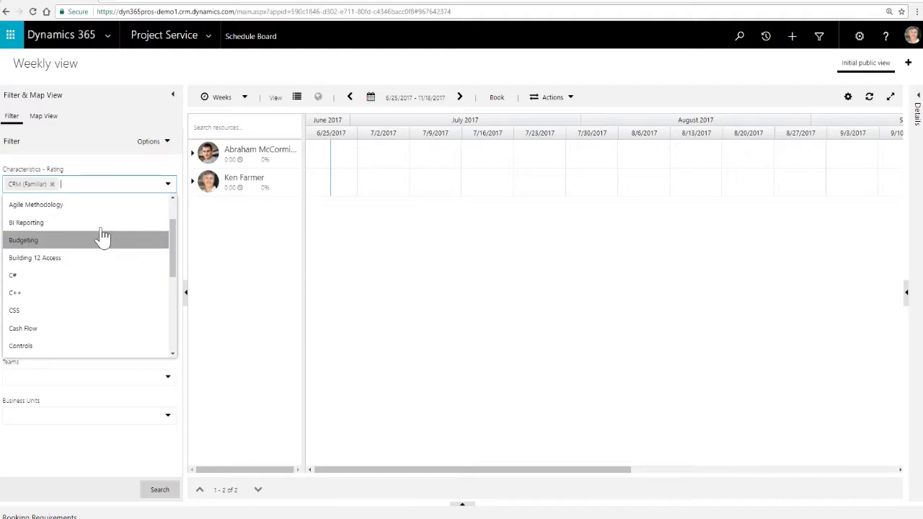
left_click(93, 183)
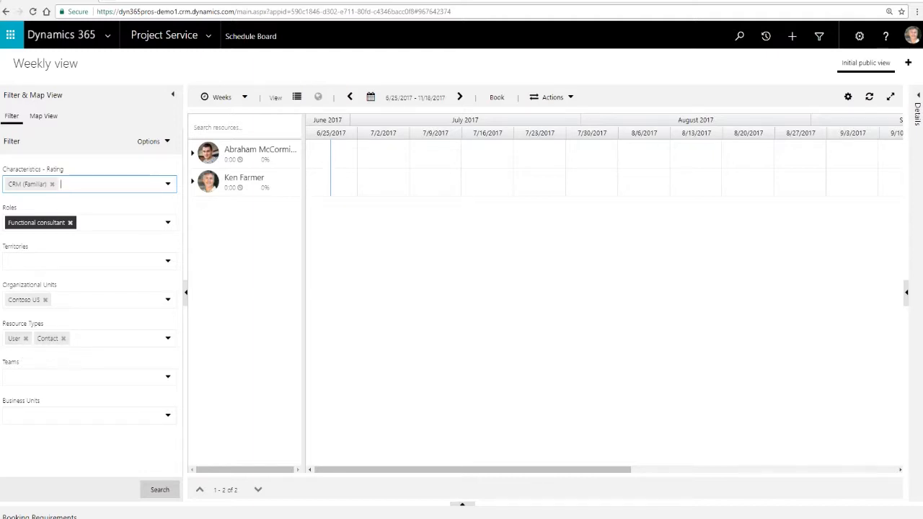
- Check the available resource types and search for resources that match the filter
left_click(168, 341)
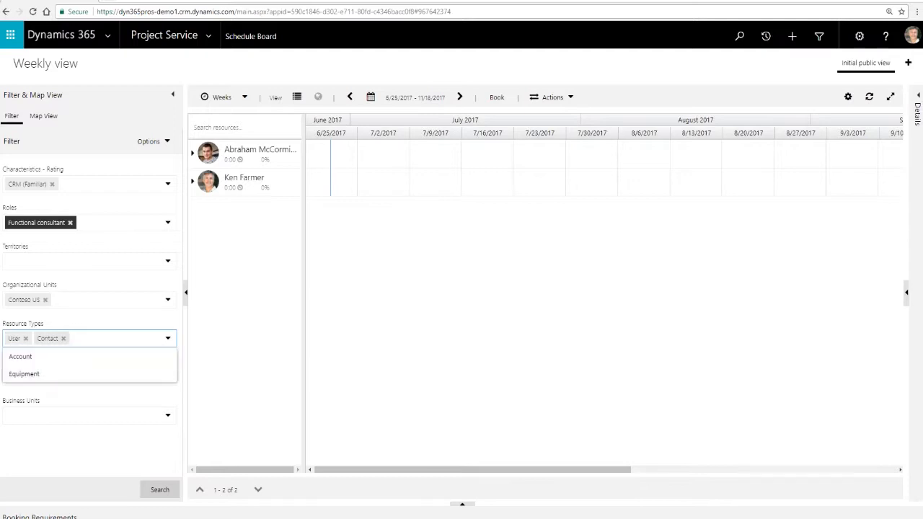
left_click(80, 321)
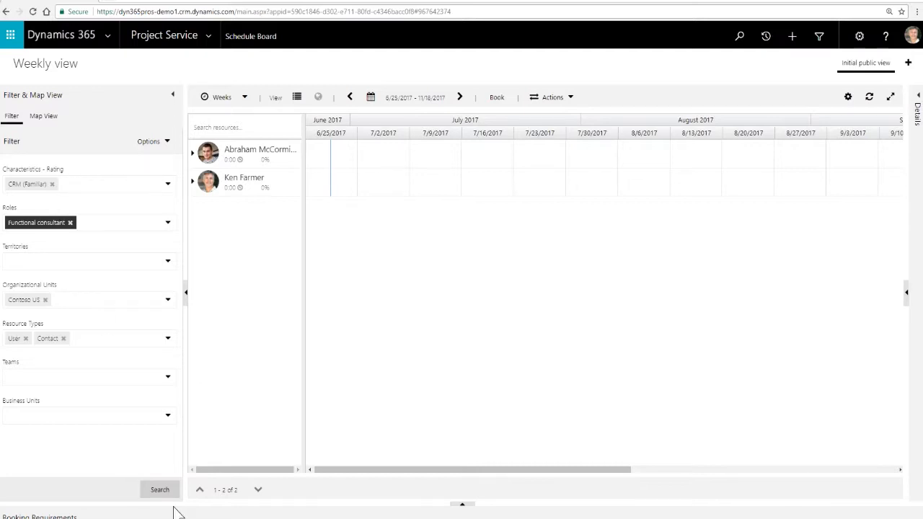
left_click(158, 491)
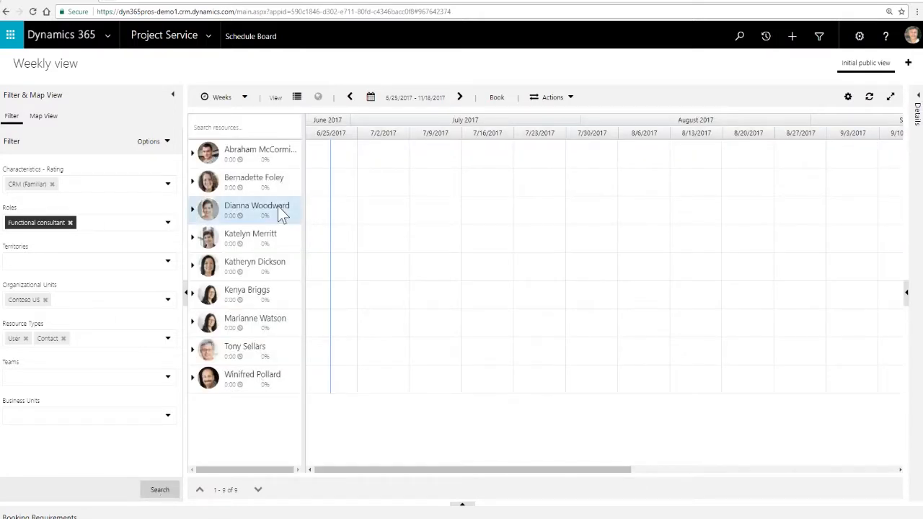
- Set the schedule board's start date to December 1, 2016
mouse_move(265, 147)
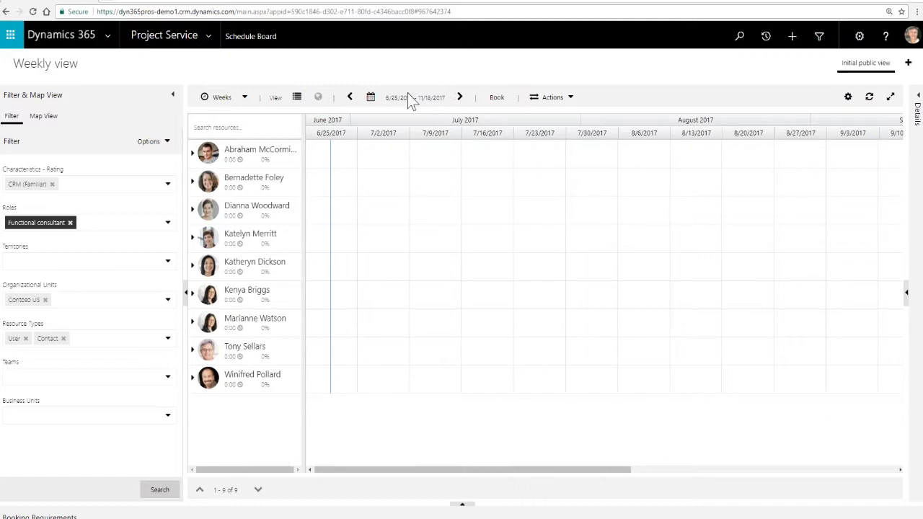
left_click(370, 97)
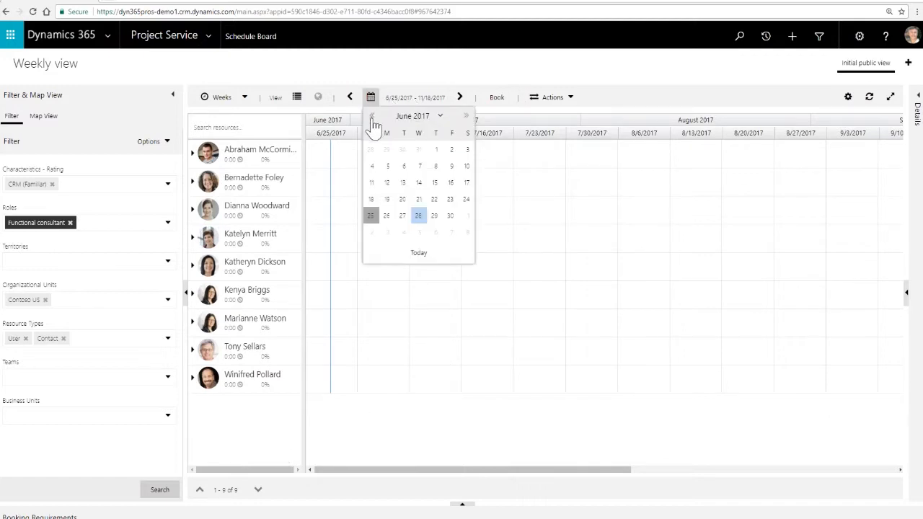
left_click(372, 117)
left_click(372, 118)
left_click(372, 117)
left_click(372, 118)
left_click(372, 118)
left_click(372, 117)
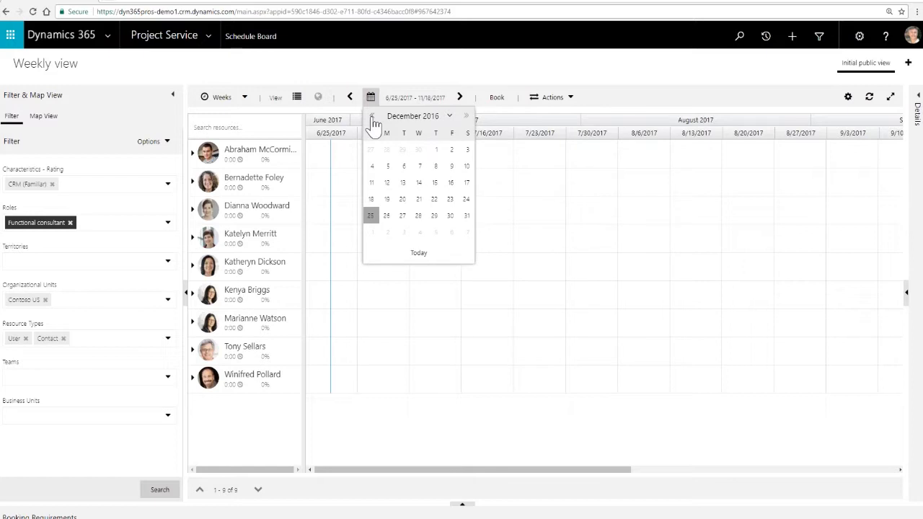
left_click(436, 150)
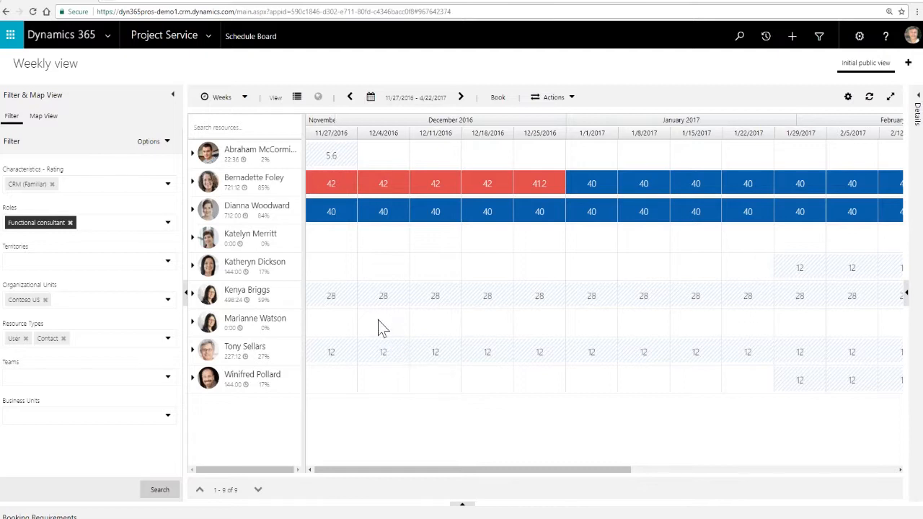
- View the skill ratings and roles of the second and third resources on the schedule board
mouse_move(247, 185)
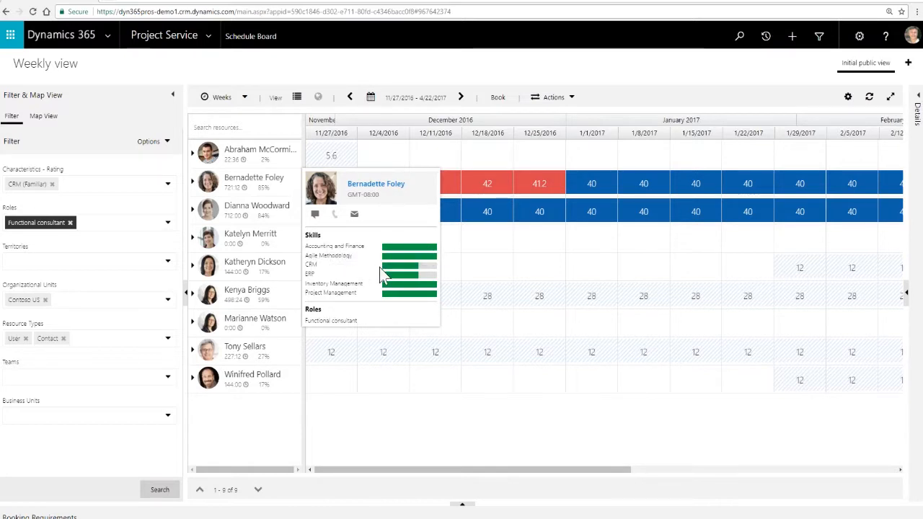
mouse_move(394, 267)
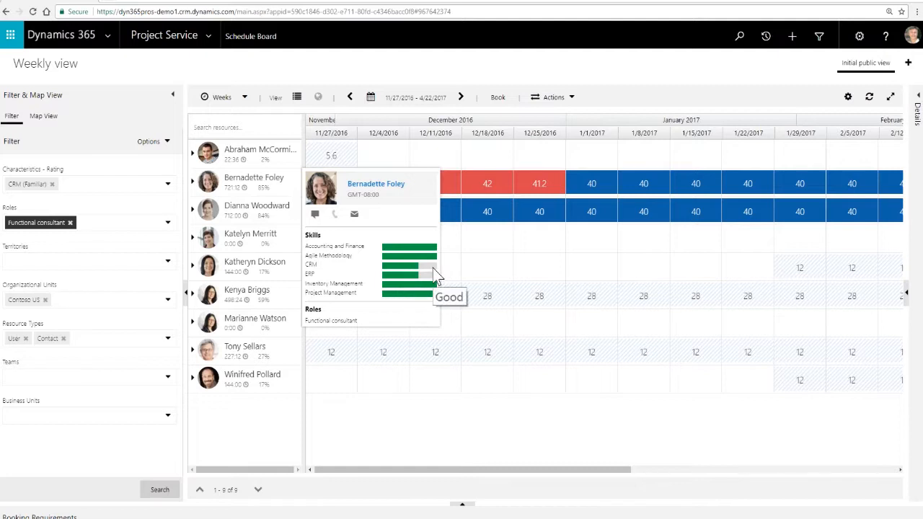
mouse_move(432, 256)
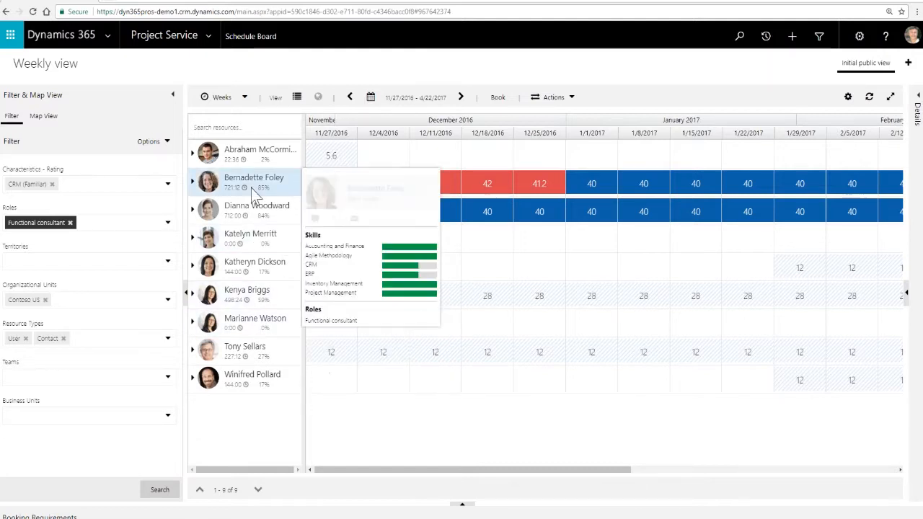
mouse_move(245, 220)
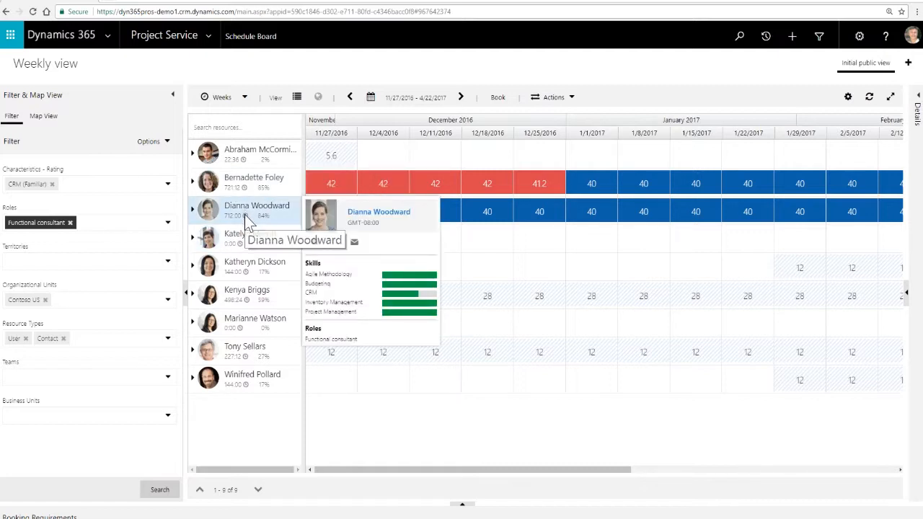
mouse_move(245, 245)
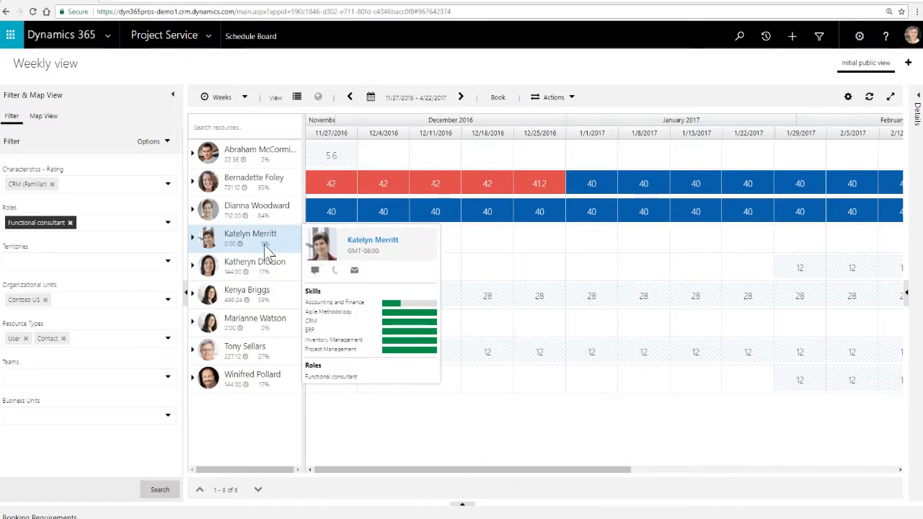
- Expand and collapse the third resource's bookings, and expand the second resource's row to view its project bookings
left_click(193, 210)
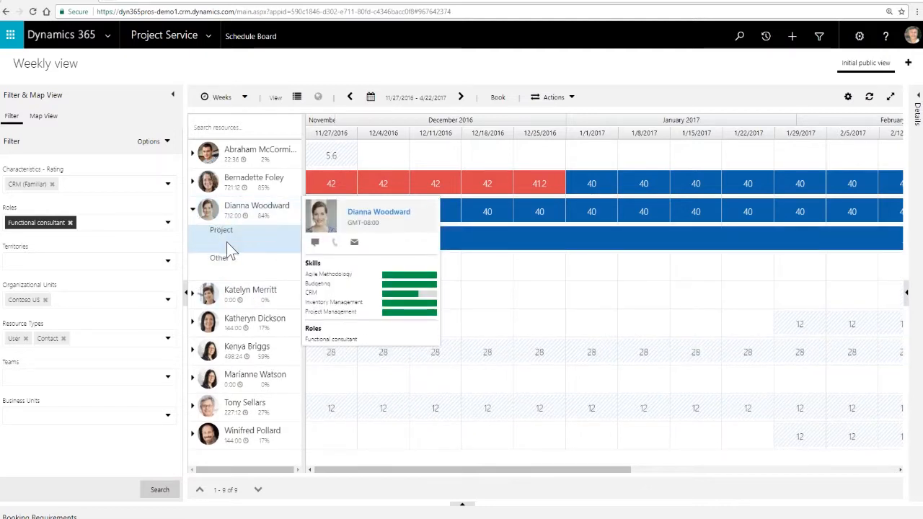
left_click(193, 209)
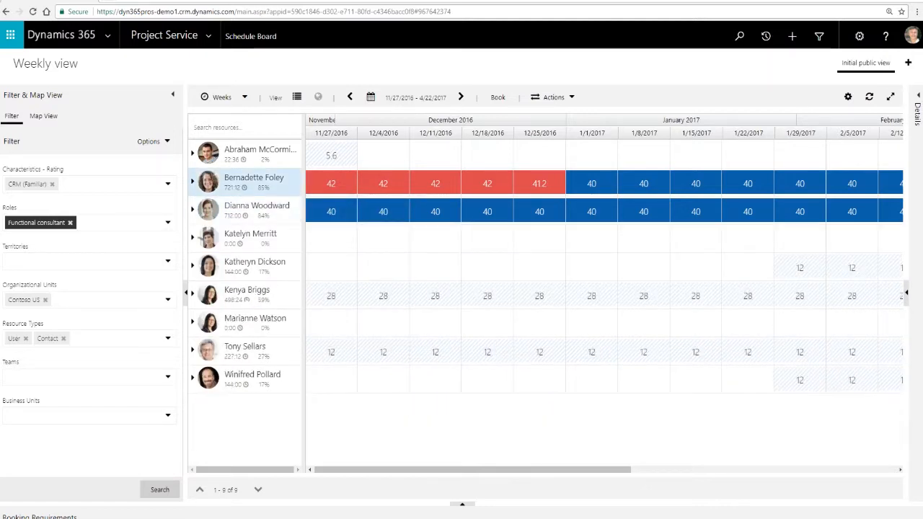
left_click(192, 183)
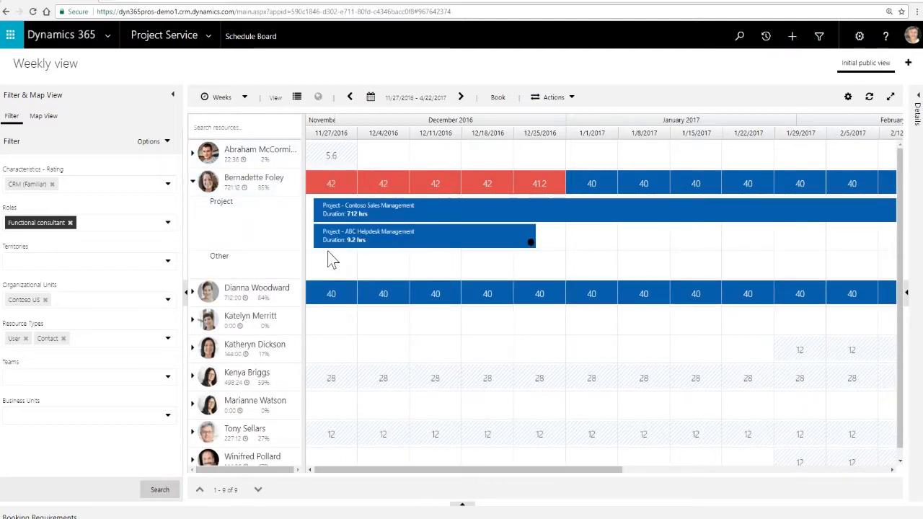
mouse_move(192, 192)
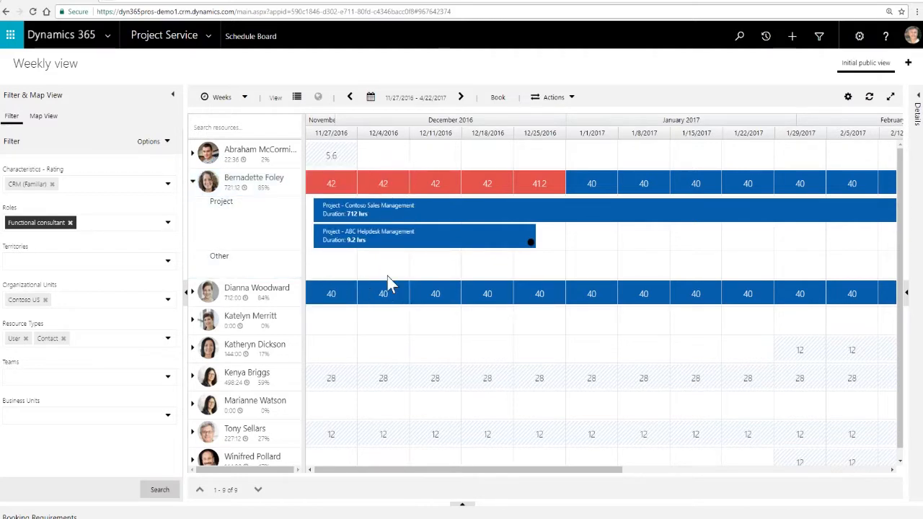
mouse_move(375, 216)
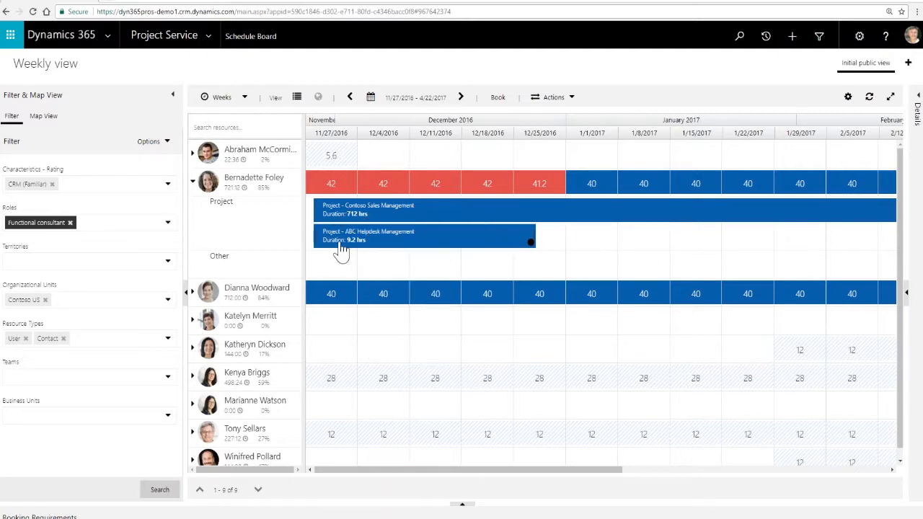
- Select the weeks from 12/11/2016 through 1/8/2017 for the fourth resource and start a resource booking for them
mouse_move(339, 244)
mouse_move(533, 238)
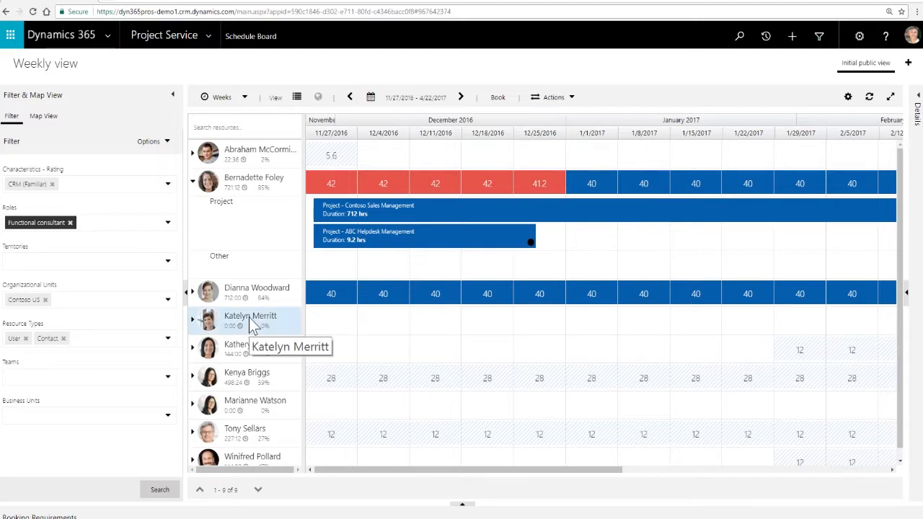
mouse_move(252, 325)
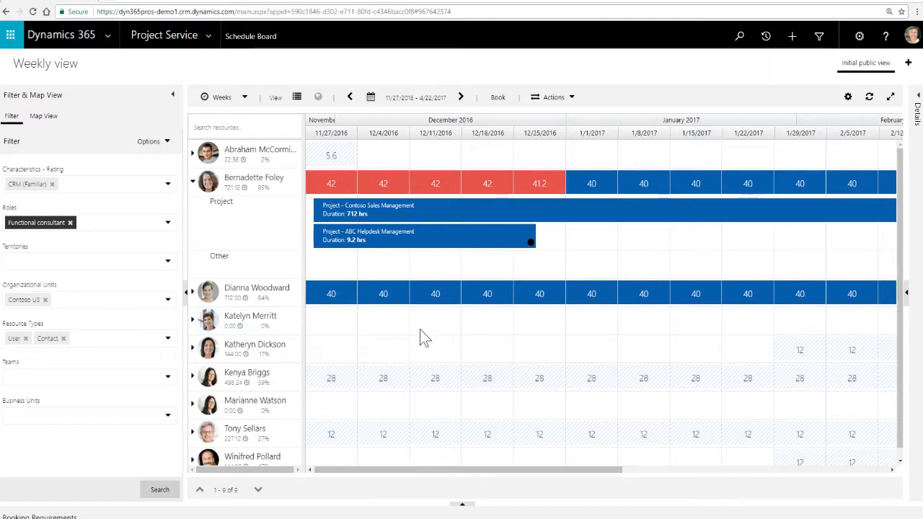
left_click(441, 328)
left_click_drag(464, 336, 652, 420)
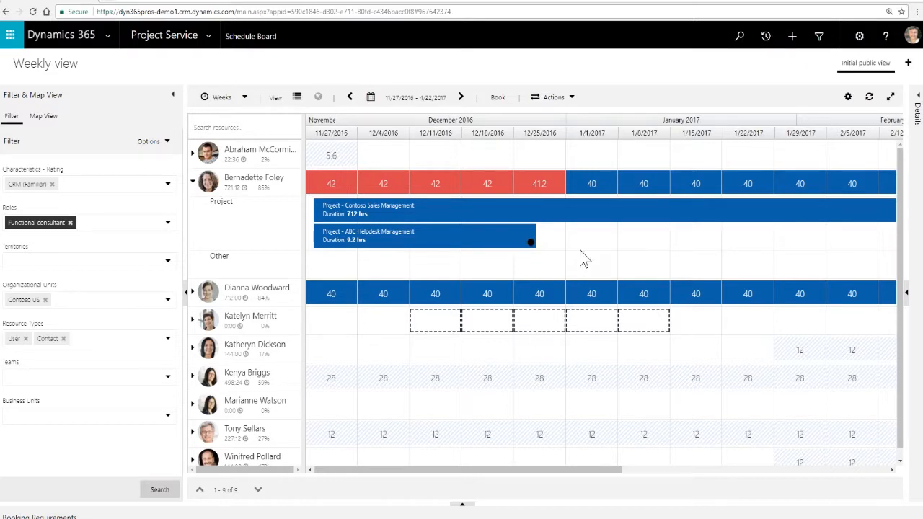
left_click(498, 98)
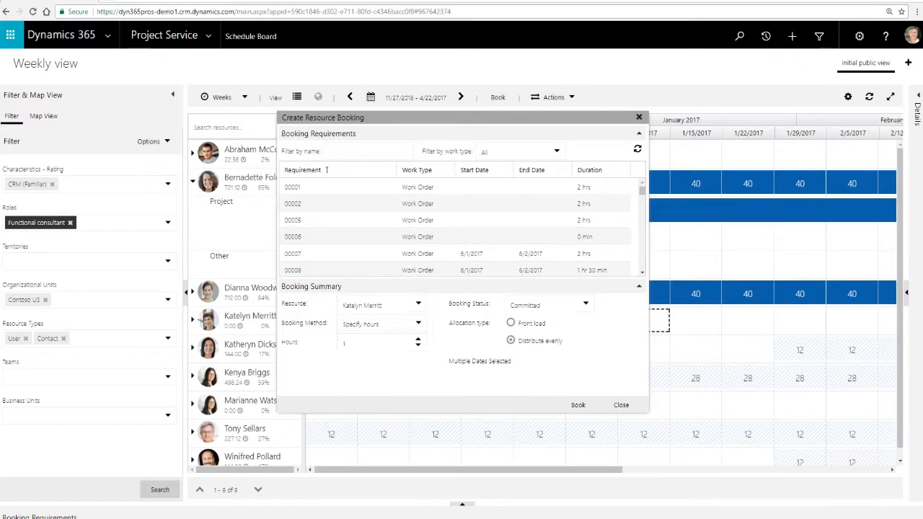
- Choose the CRM Consulting 3 project requirement for the new resource booking
scroll(385, 236, "down", 5)
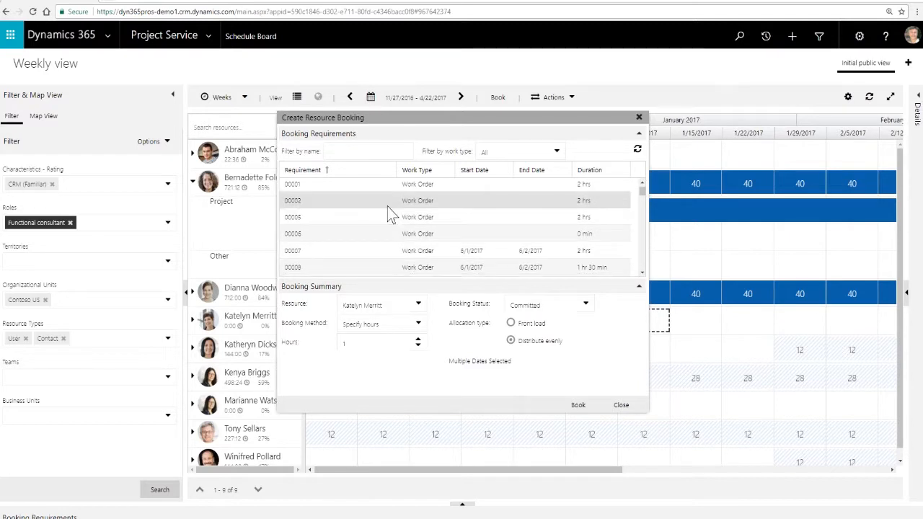
scroll(387, 215, "down", 6)
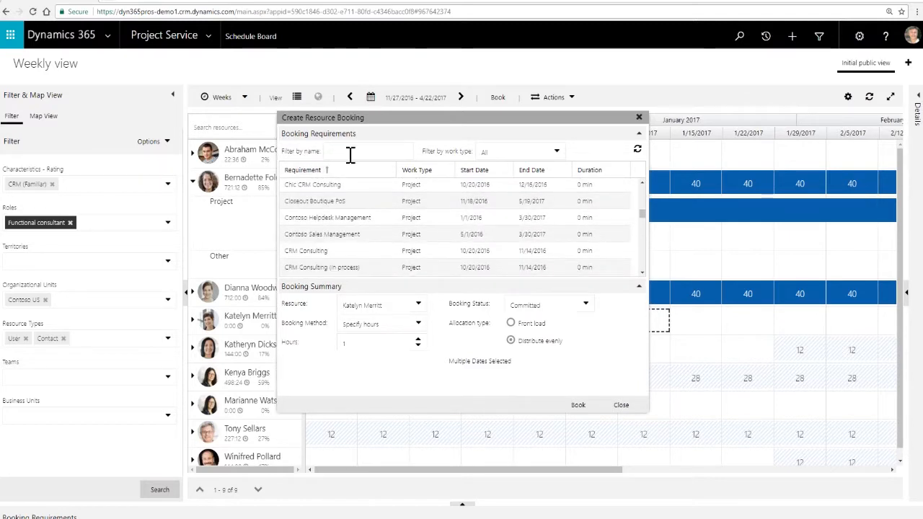
scroll(368, 224, "down", 6)
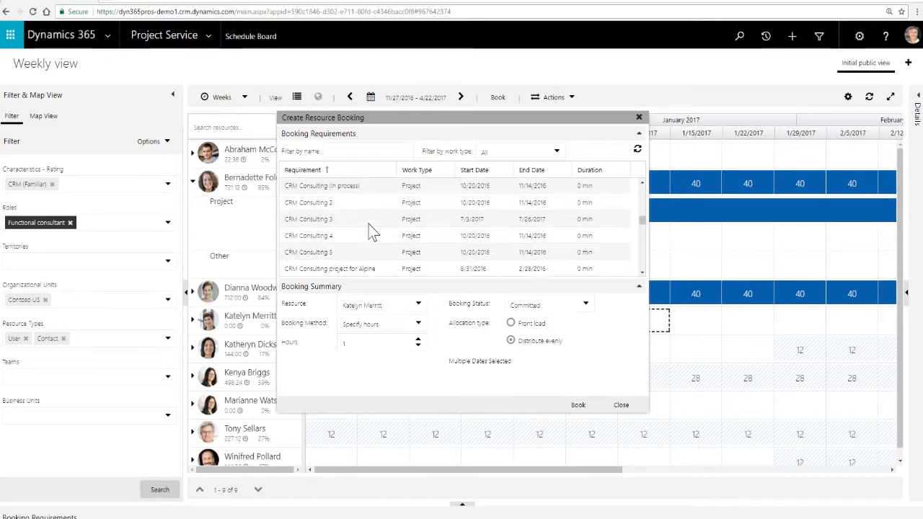
left_click(361, 205)
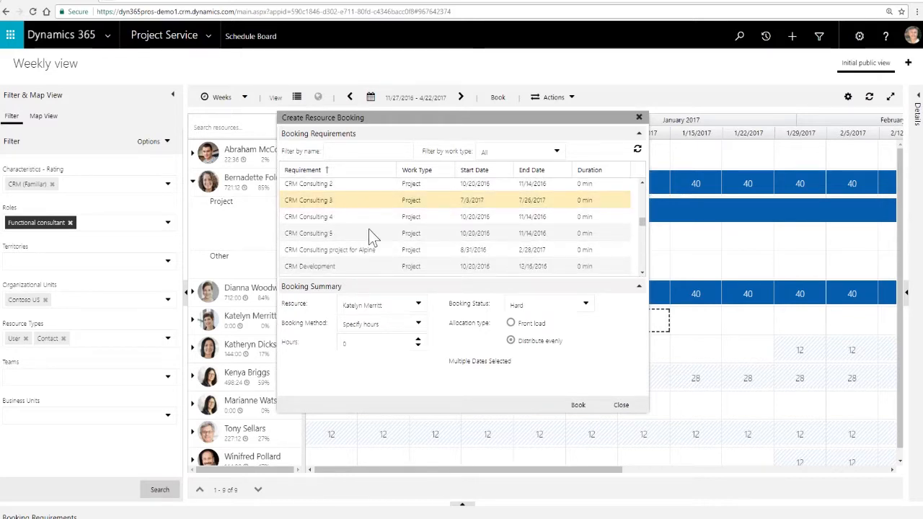
- Keep the booking method on Specify hours and set the booking to 200 hours
left_click(367, 325)
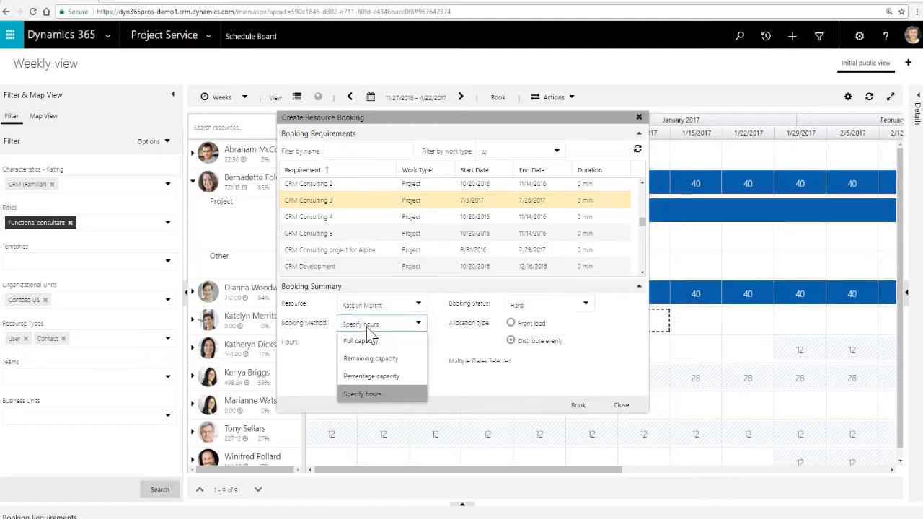
left_click(388, 401)
left_click(365, 342)
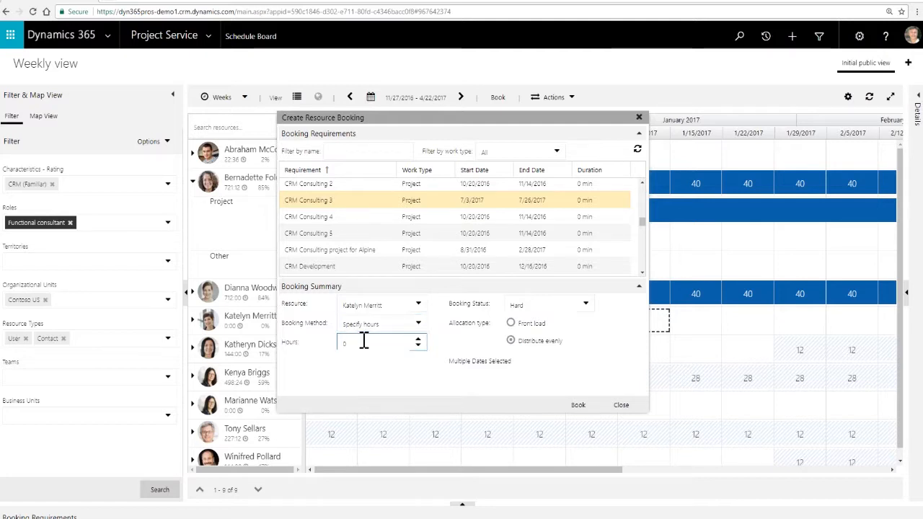
key("BackSpace")
type("200")
key("Tab")
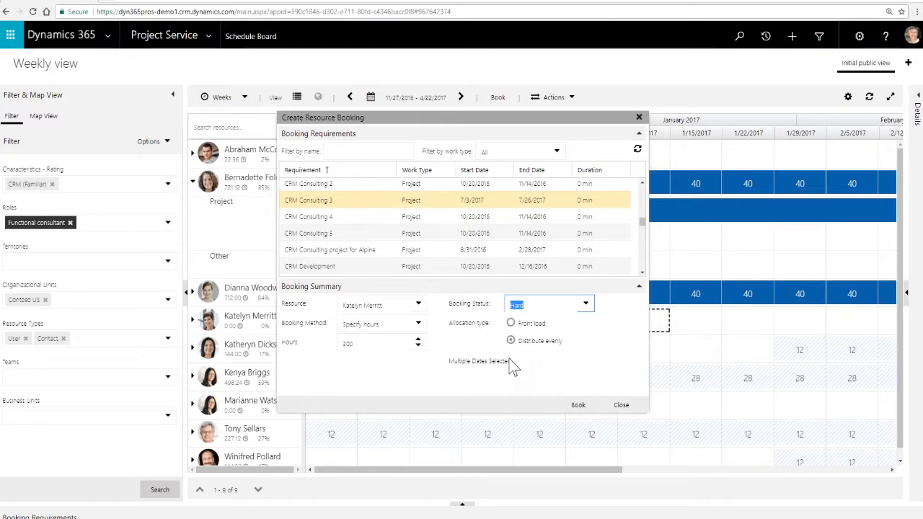
- Check the booking status options, try to book the resource with the Hard status, and close the booking dialog
left_click(587, 304)
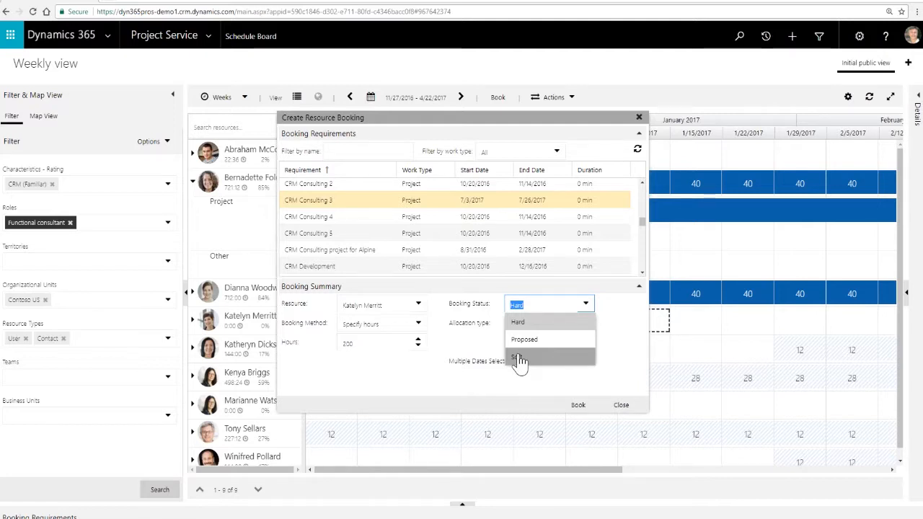
left_click(464, 382)
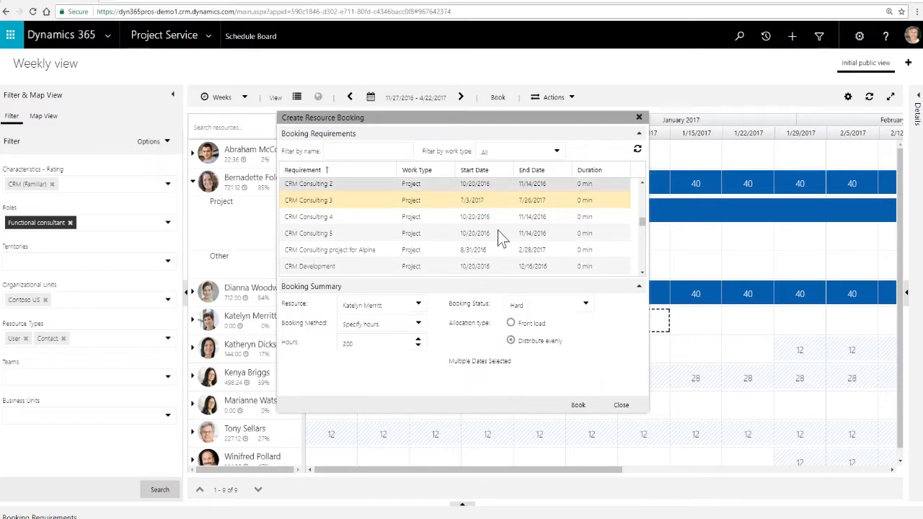
left_click(579, 407)
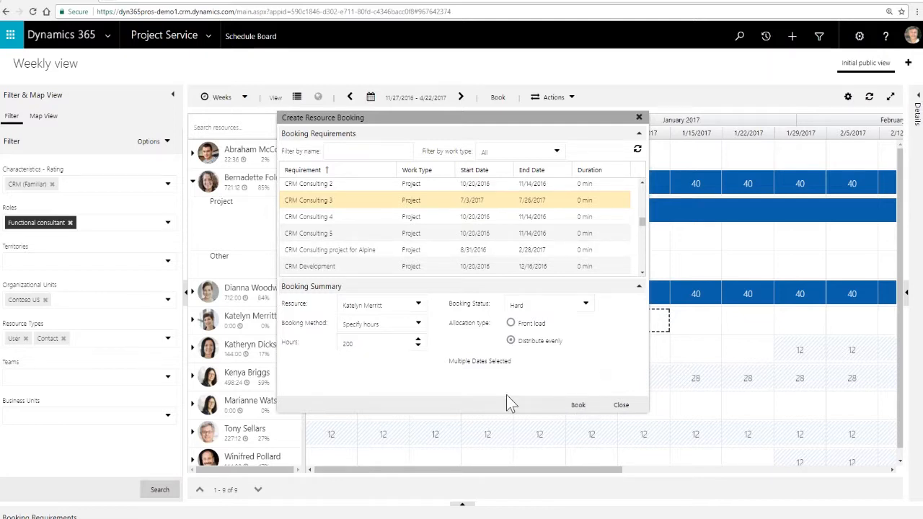
left_click(621, 405)
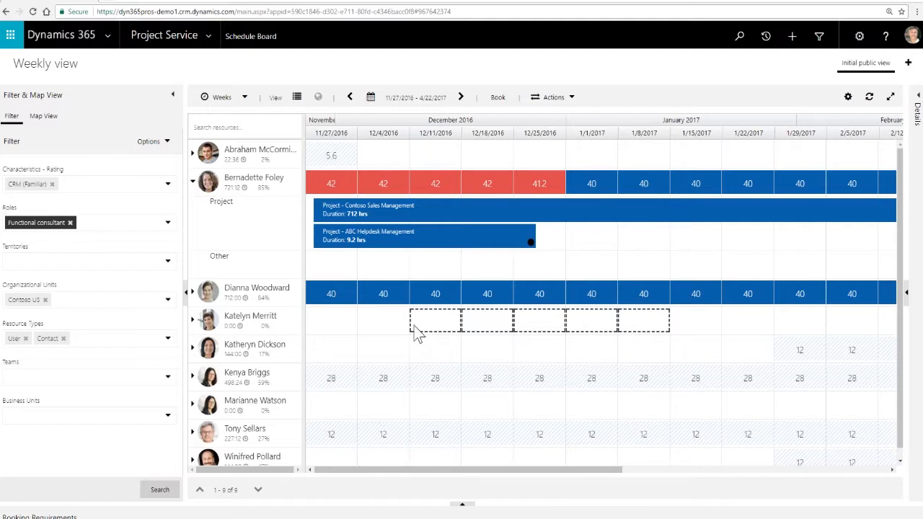
left_click(441, 225)
- Open the Time Entries calendar and start a new time entry for Wednesday, 6/28/2017
left_click(211, 39)
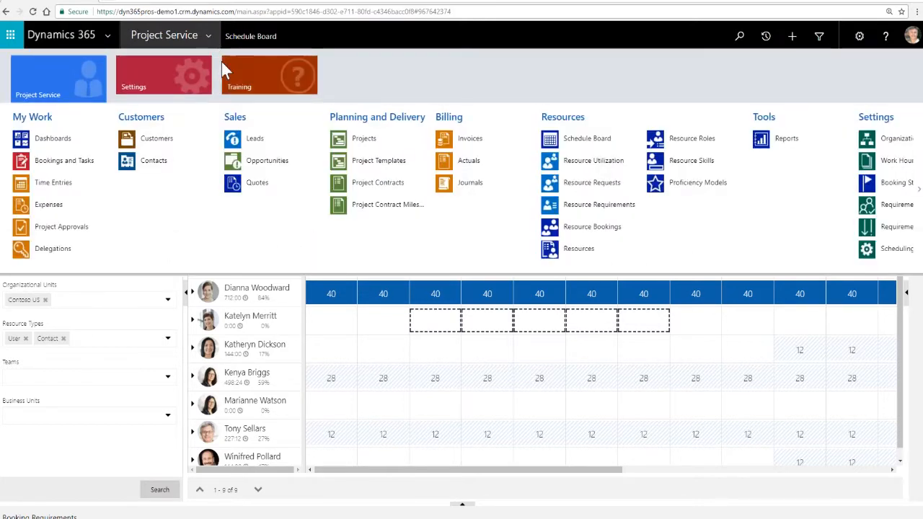
left_click(51, 188)
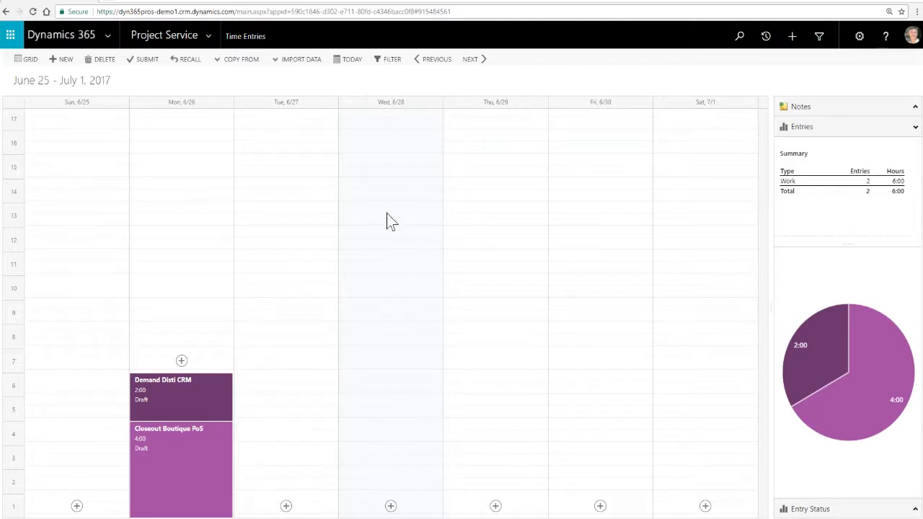
left_click(390, 507)
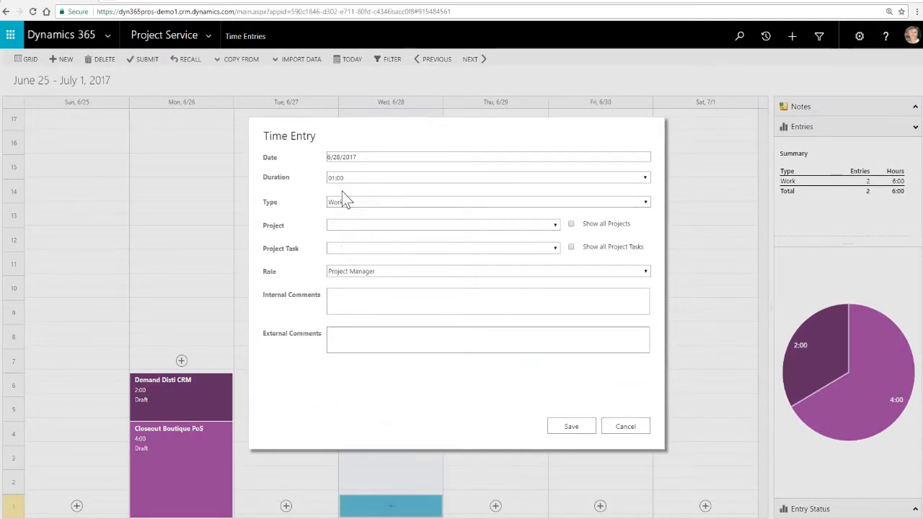
- Set the duration of the new time entry to 04:00
left_click(645, 177)
scroll(544, 209, "down", 1)
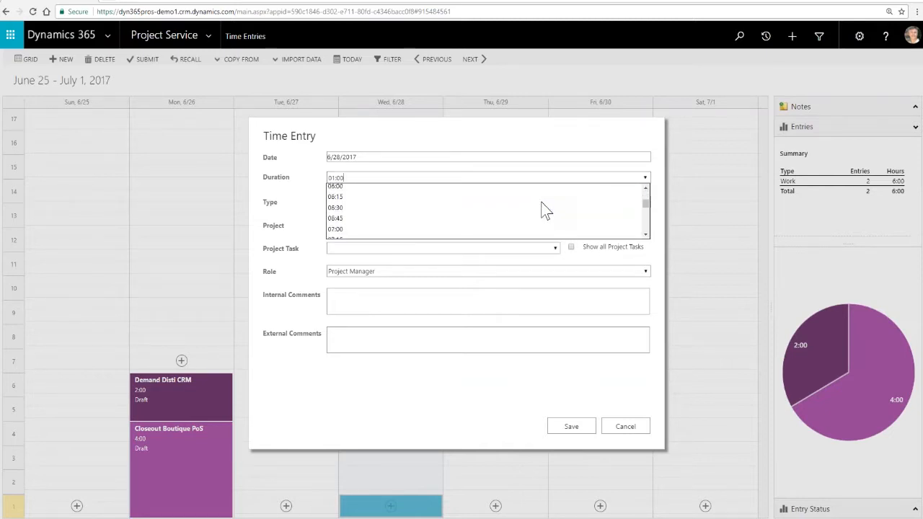
scroll(402, 224, "down", 1)
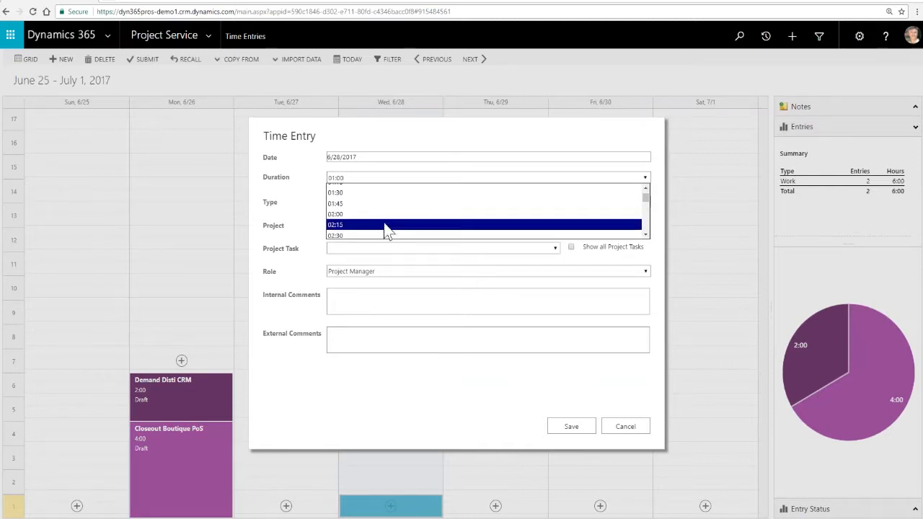
scroll(383, 227, "down", 2)
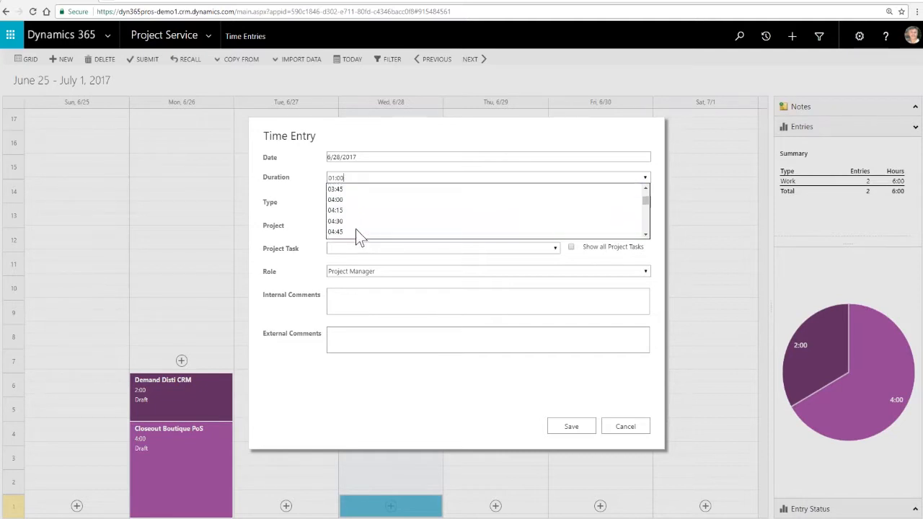
scroll(355, 220, "down", 2)
left_click(351, 208)
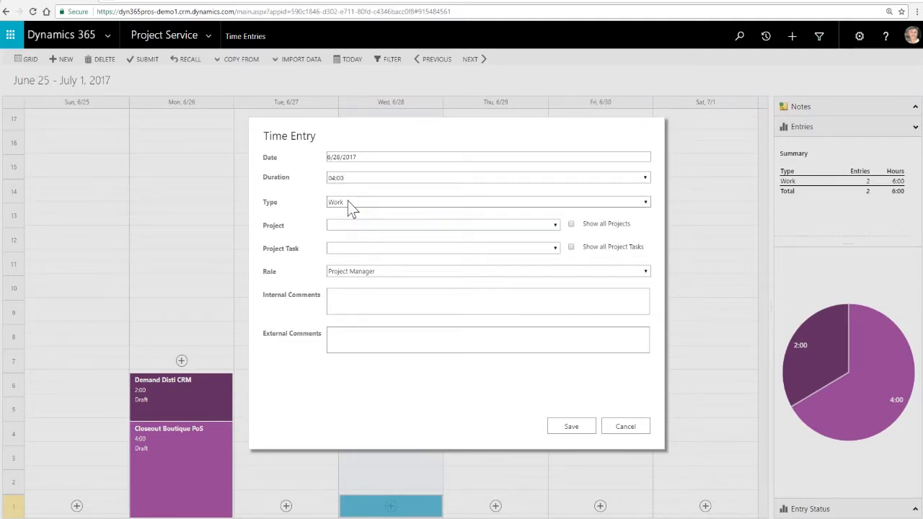
- Keep the type Work, set the role to Functional consultant, and enter the external comment "Performed design for project"
left_click(353, 204)
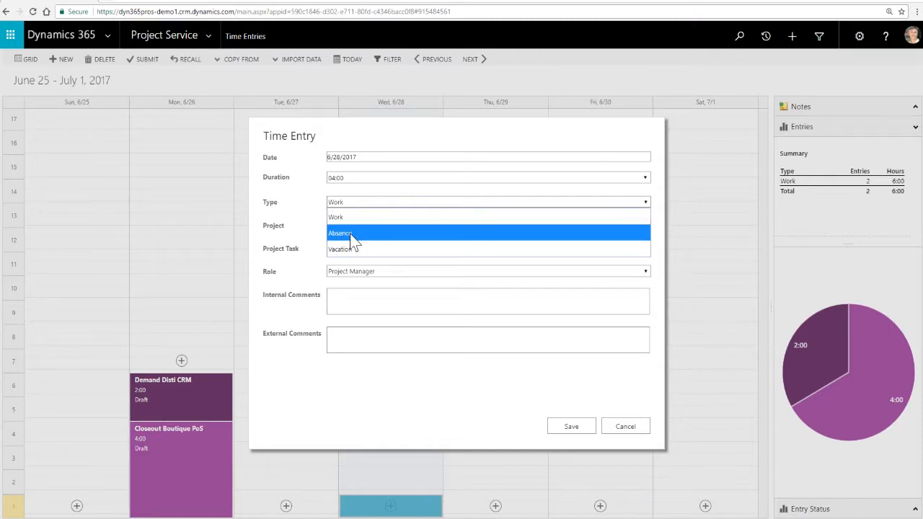
left_click(352, 273)
left_click(352, 273)
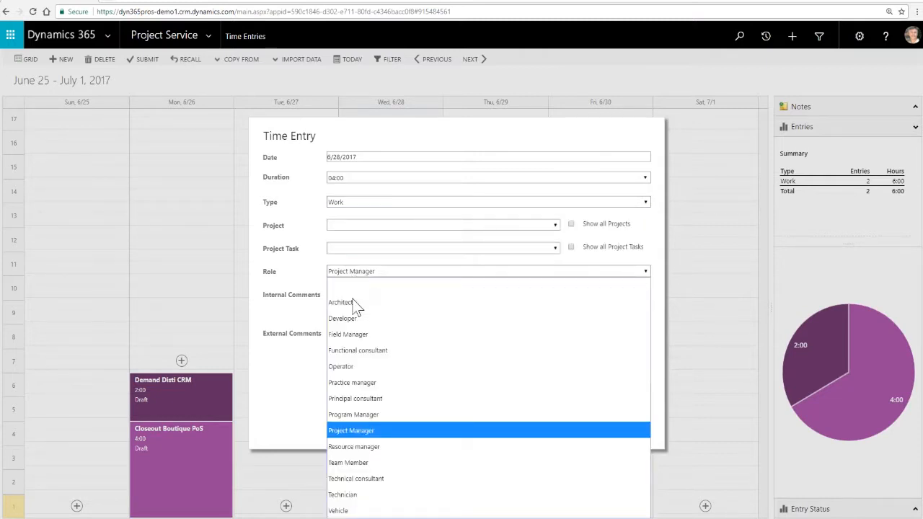
left_click(351, 353)
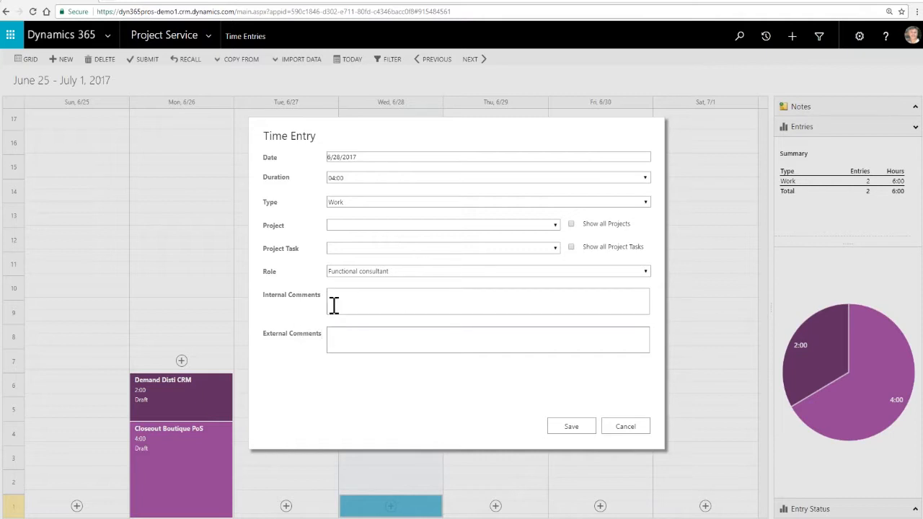
left_click(379, 340)
type("med design for project")
- Show all projects and assign the time entry to the CRM Consulting 3 project
left_click(339, 227)
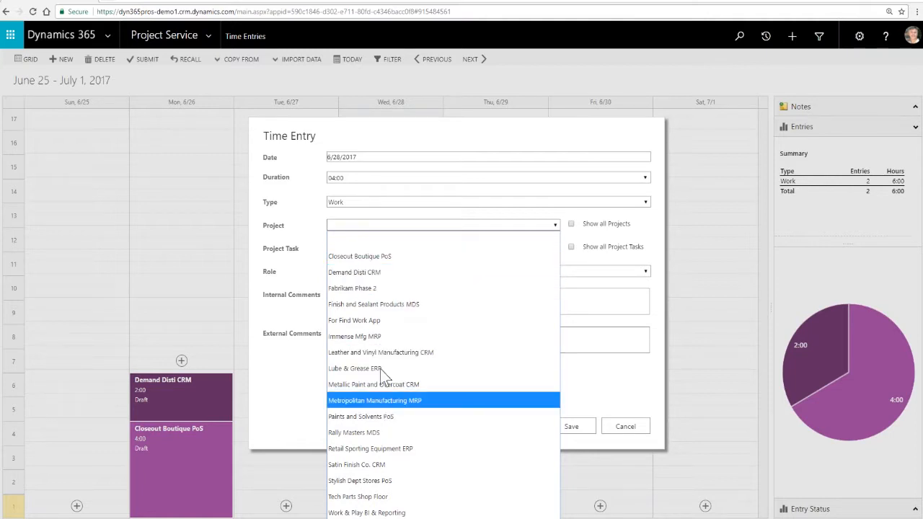
left_click(360, 260)
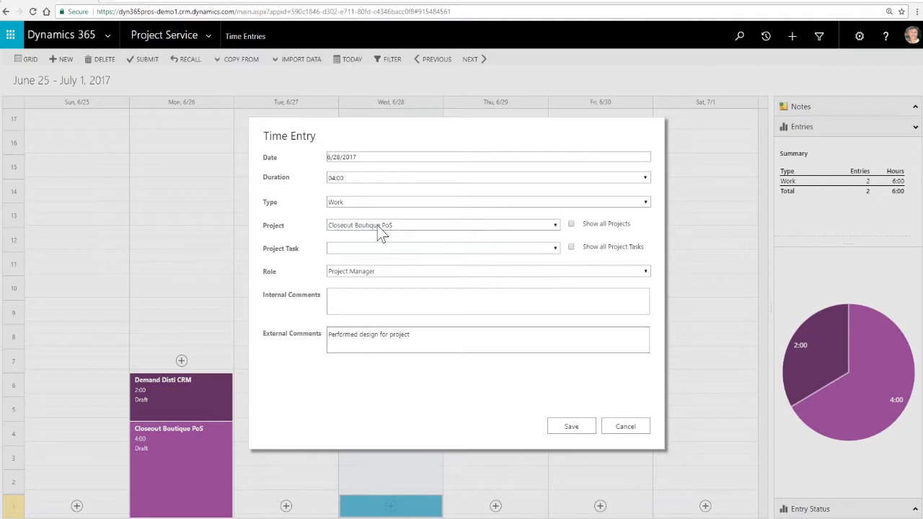
left_click(571, 224)
left_click(555, 225)
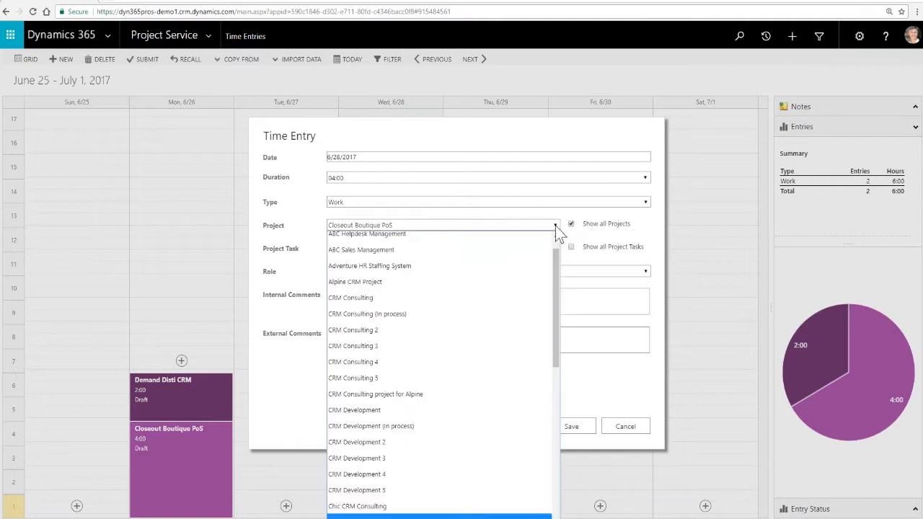
left_click(355, 346)
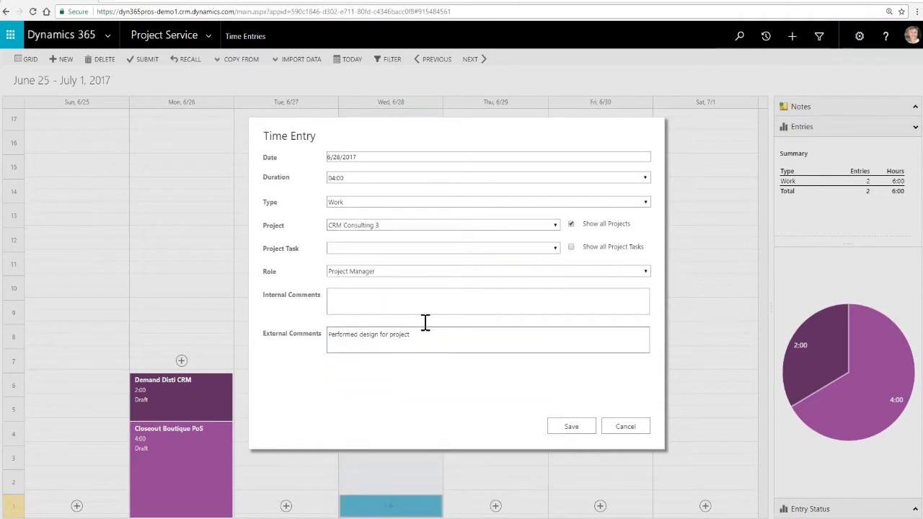
- Show all project tasks, assign the time entry to Proposal Workshop, and save it
left_click(571, 248)
left_click(555, 248)
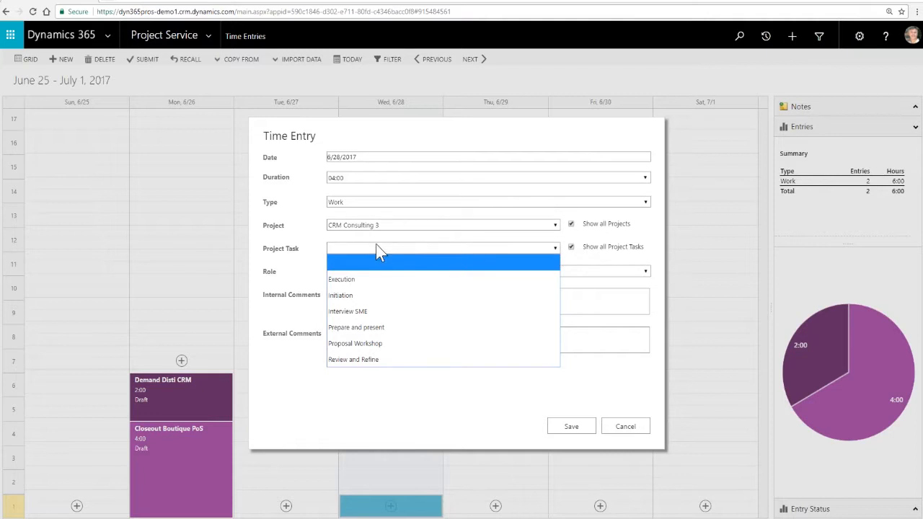
left_click(360, 343)
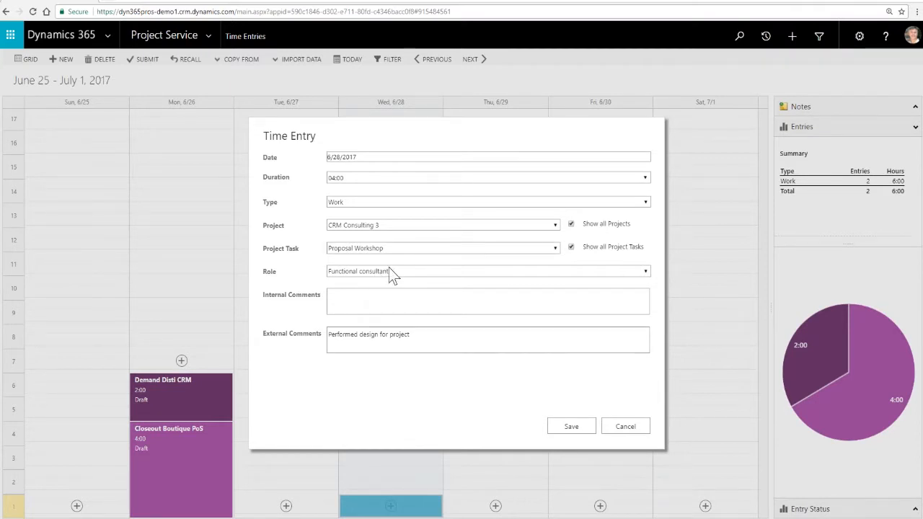
left_click(572, 426)
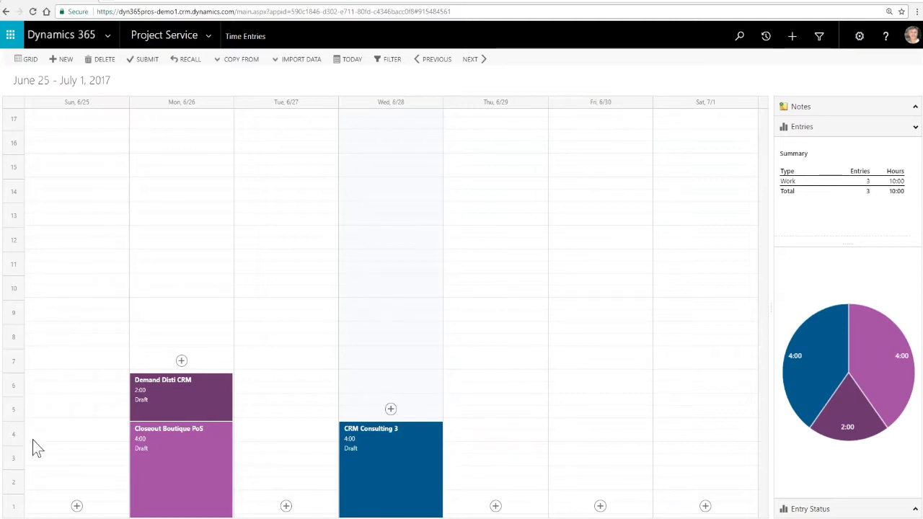
mouse_move(383, 448)
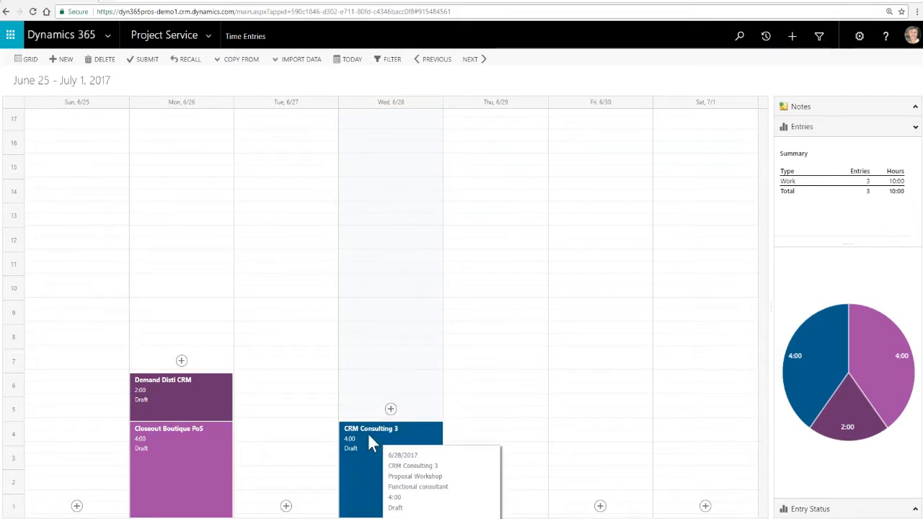
mouse_move(163, 411)
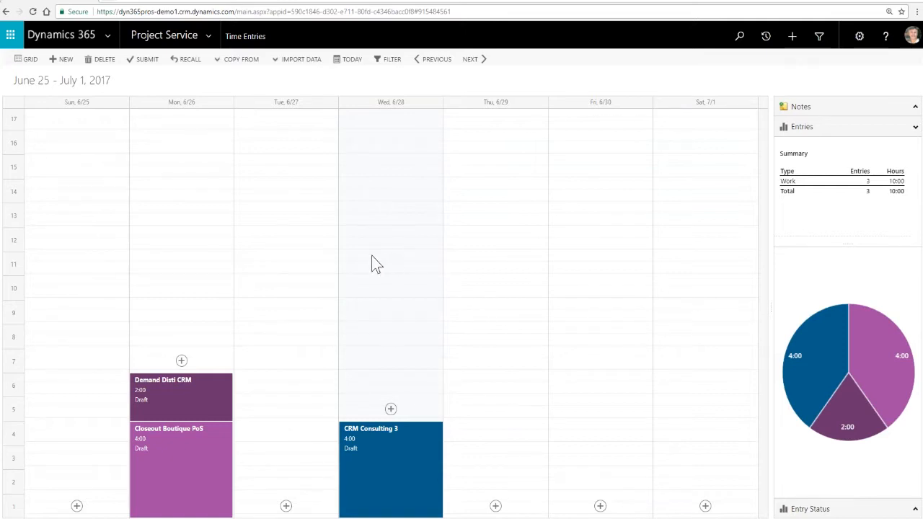
- Switch the time entries to the grid view and start a new row for the Closeout Boutique PoS project
left_click(26, 59)
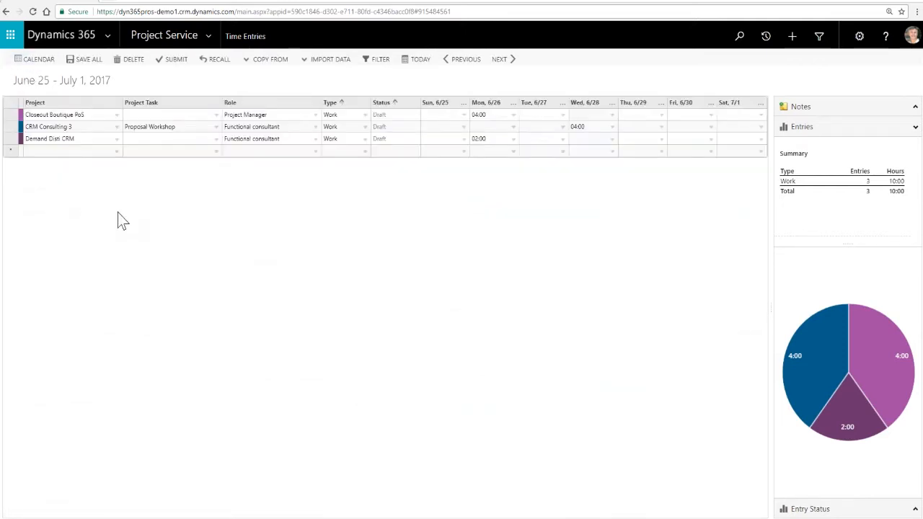
left_click(187, 115)
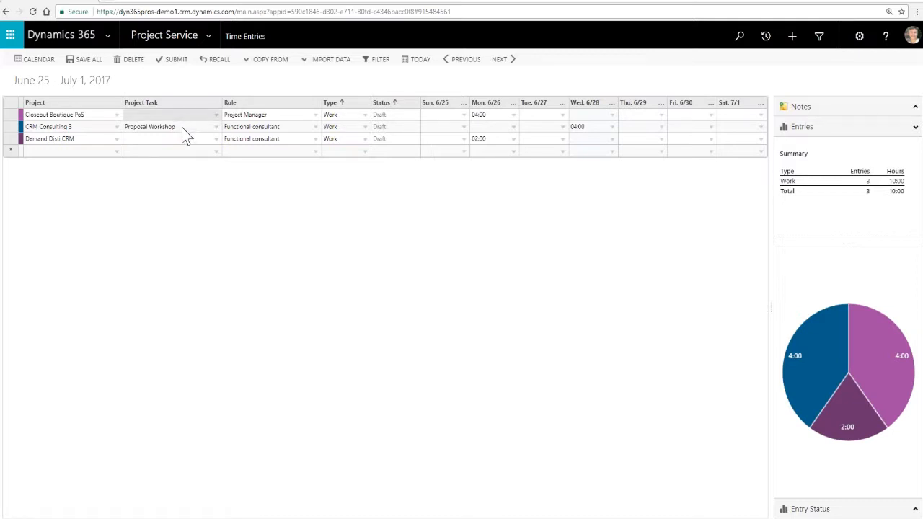
left_click(174, 142)
left_click(95, 153)
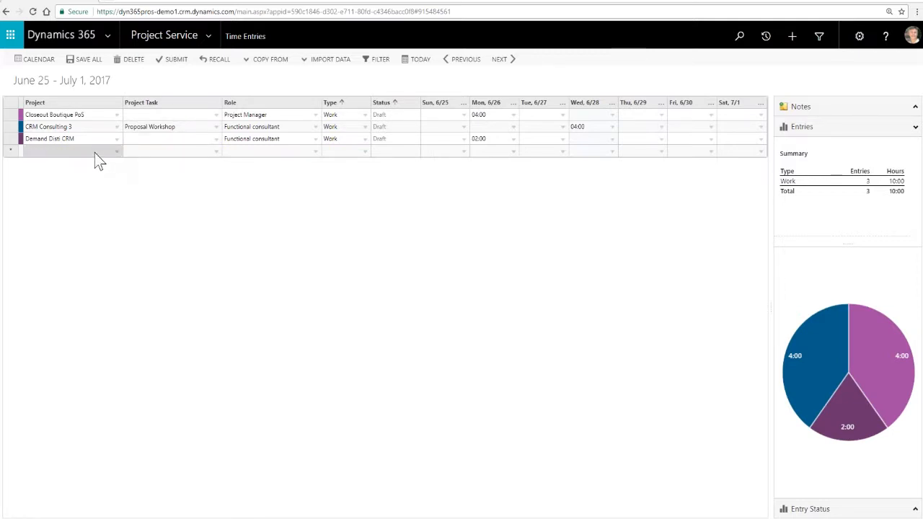
left_click(106, 154)
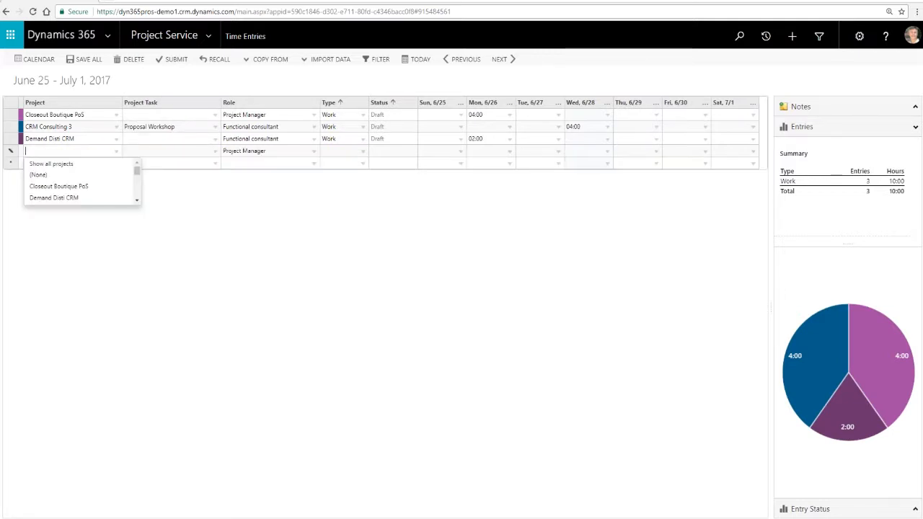
left_click(60, 187)
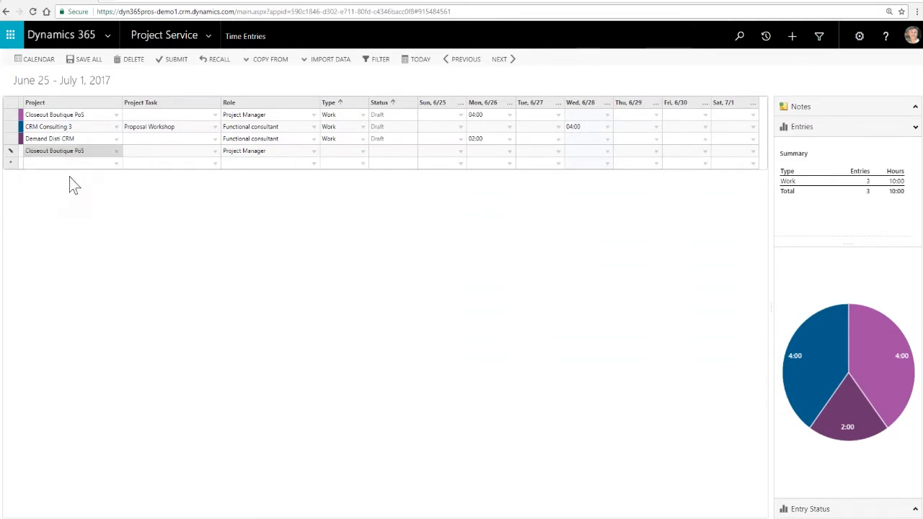
- Keep the role Project Manager in the new row, set its type to Work, and enter 01:00 for Tuesday 6/27
left_click(213, 151)
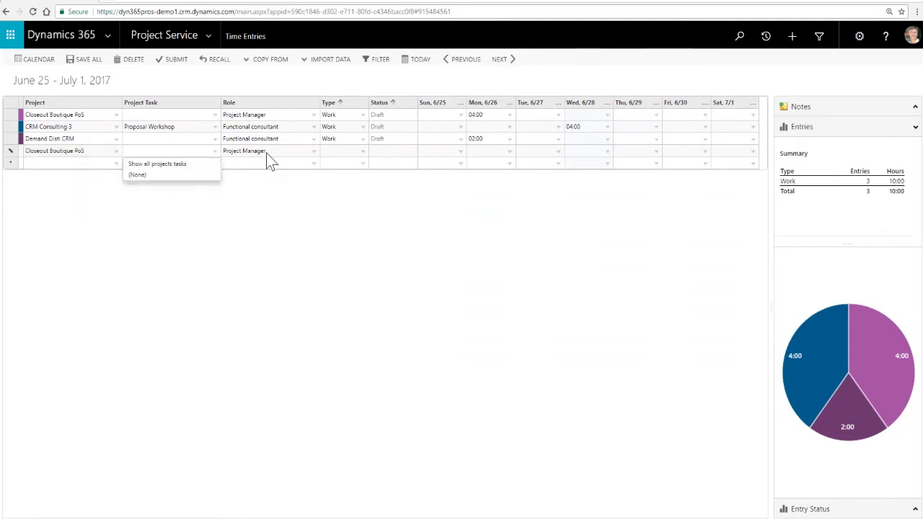
left_click(293, 151)
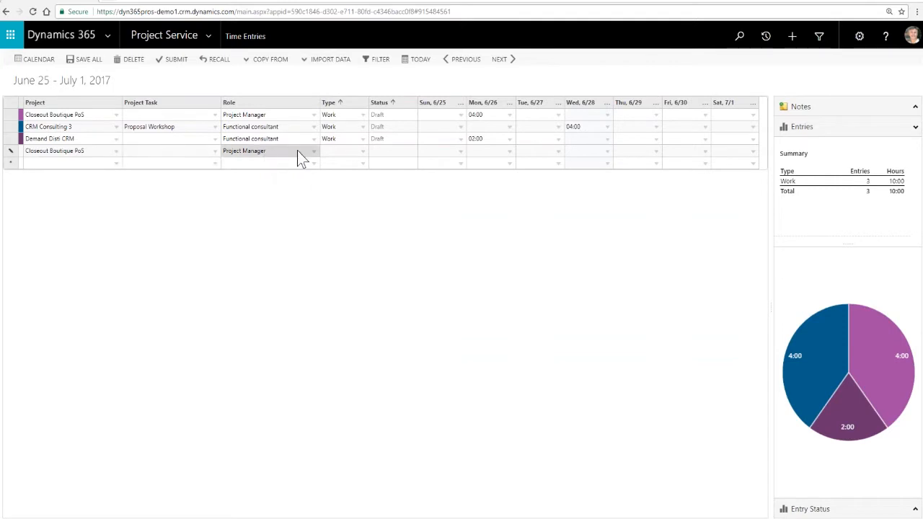
left_click(359, 153)
left_click(345, 163)
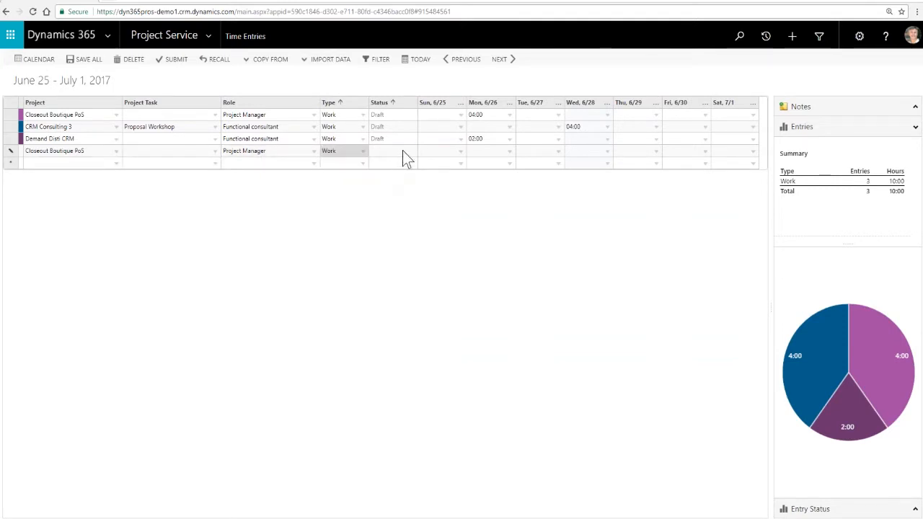
left_click(403, 152)
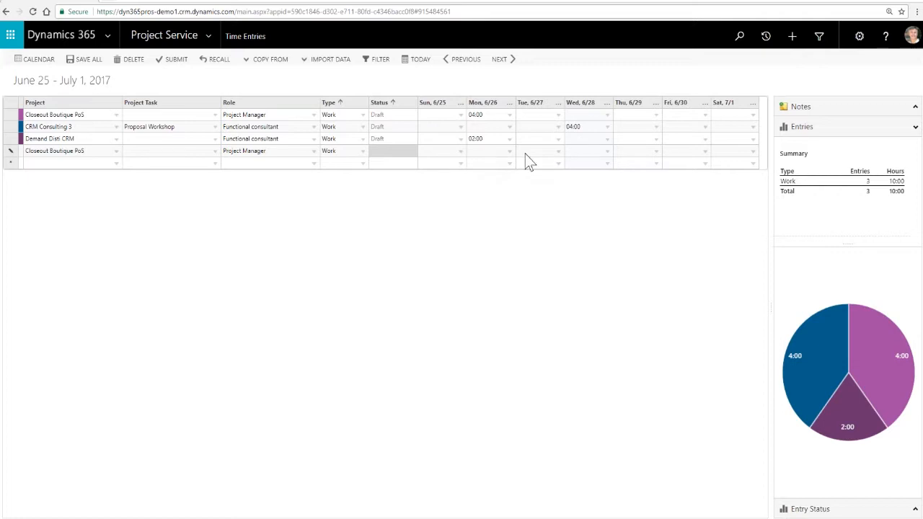
left_click(557, 153)
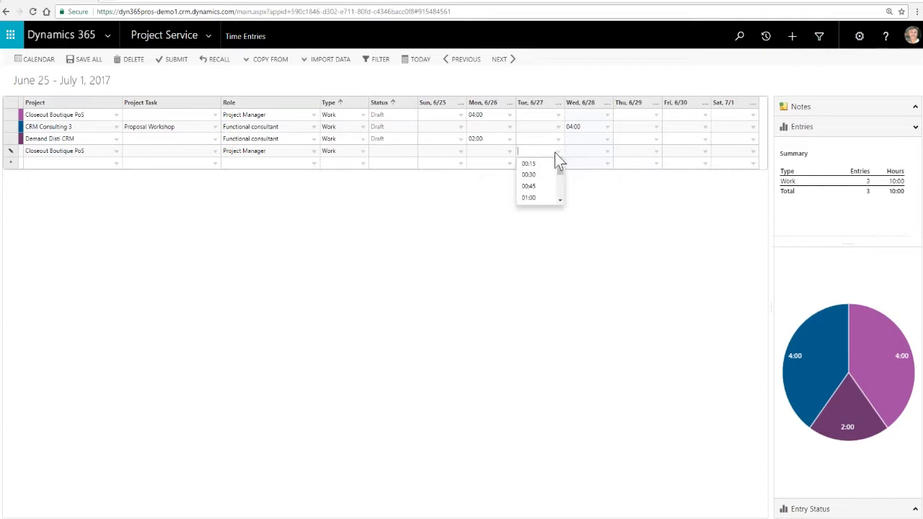
left_click(534, 197)
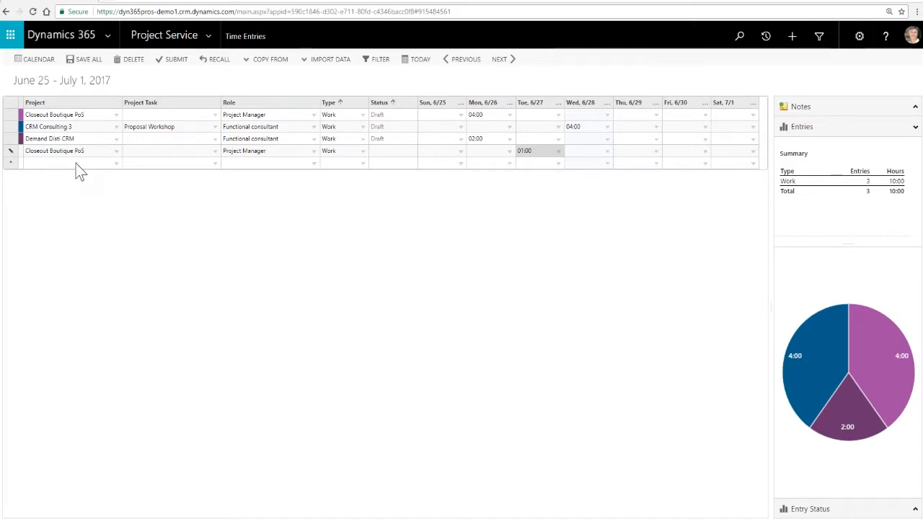
key("Tab")
key("Tab")
key("Tab")
key("Tab")
key("Tab")
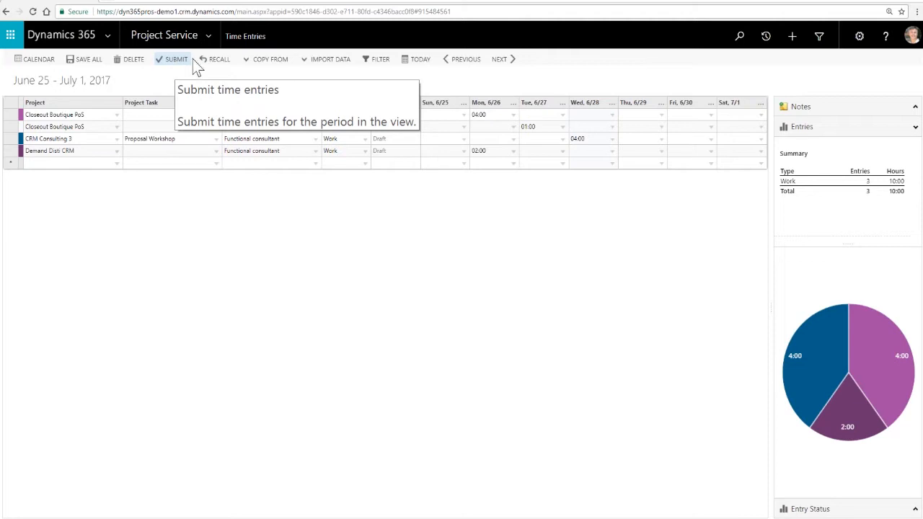
- Reopen the time entries calendar, and switch to the Expenses calendar
left_click(210, 37)
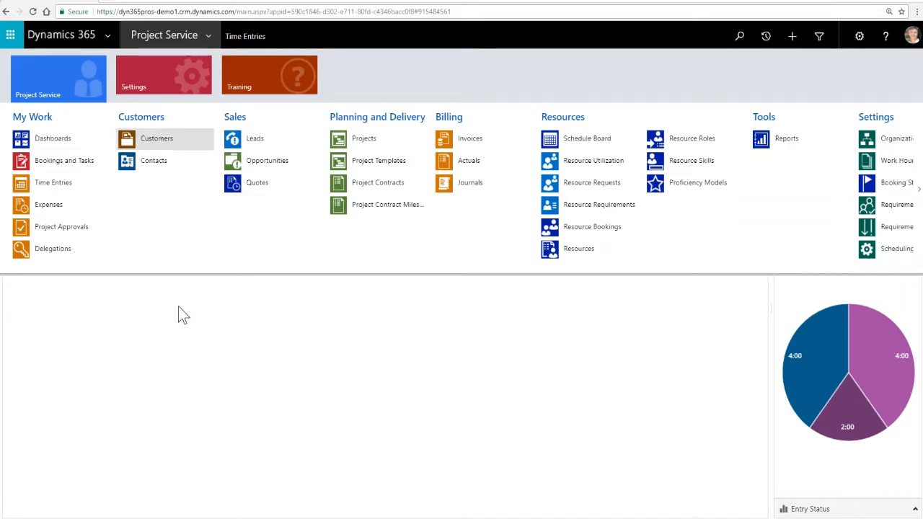
left_click(40, 186)
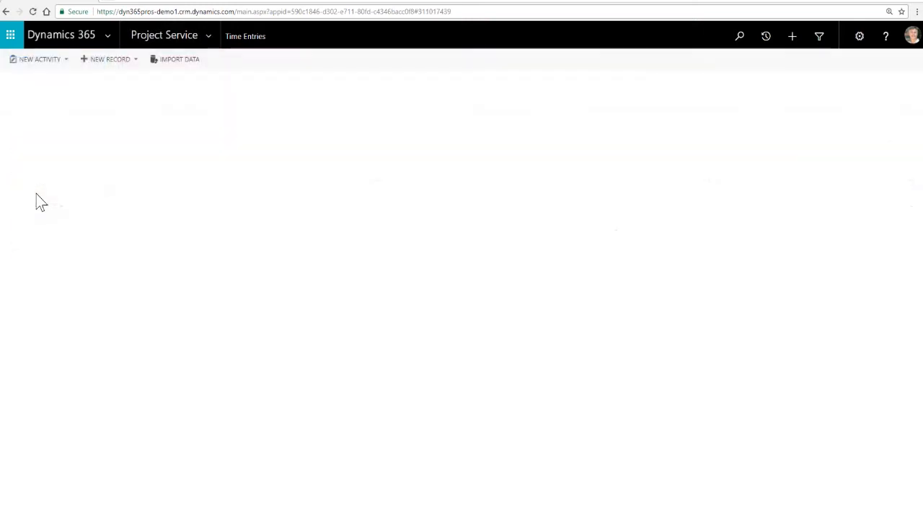
left_click(210, 37)
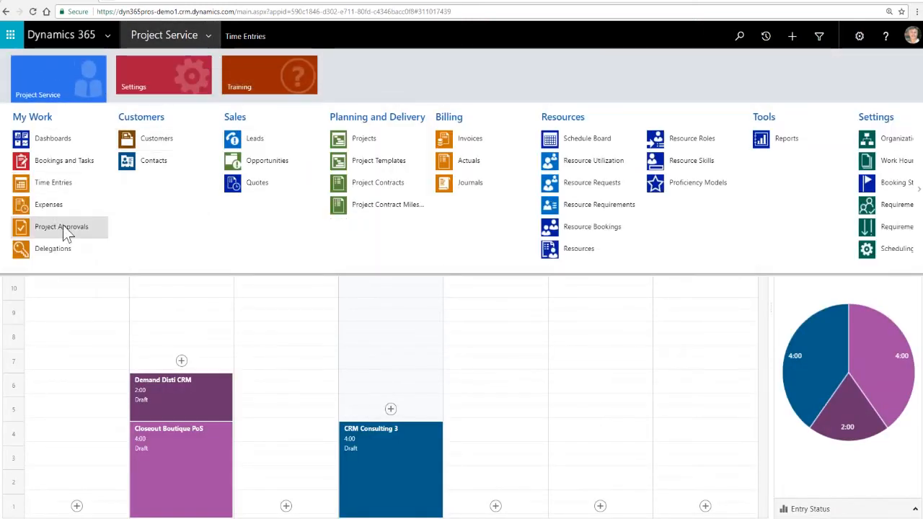
left_click(39, 206)
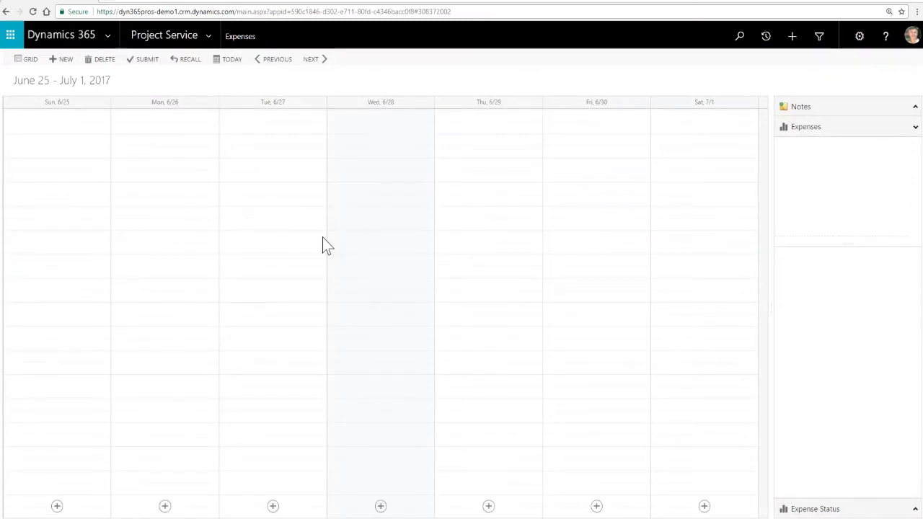
- Start a new expense for 6/28/2017 with the purpose "Lunch for the team", amount 45.00 and sales tax 8.00
left_click(381, 507)
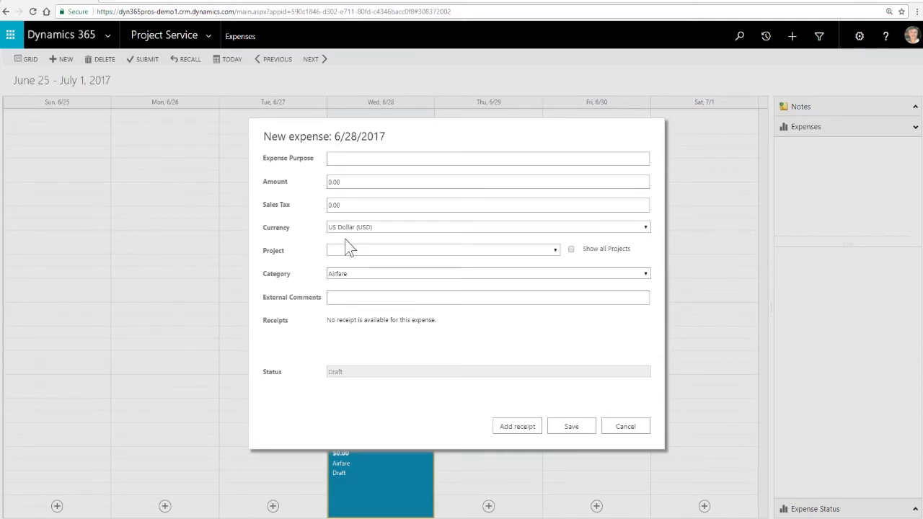
left_click(338, 181)
type("45")
key("Tab")
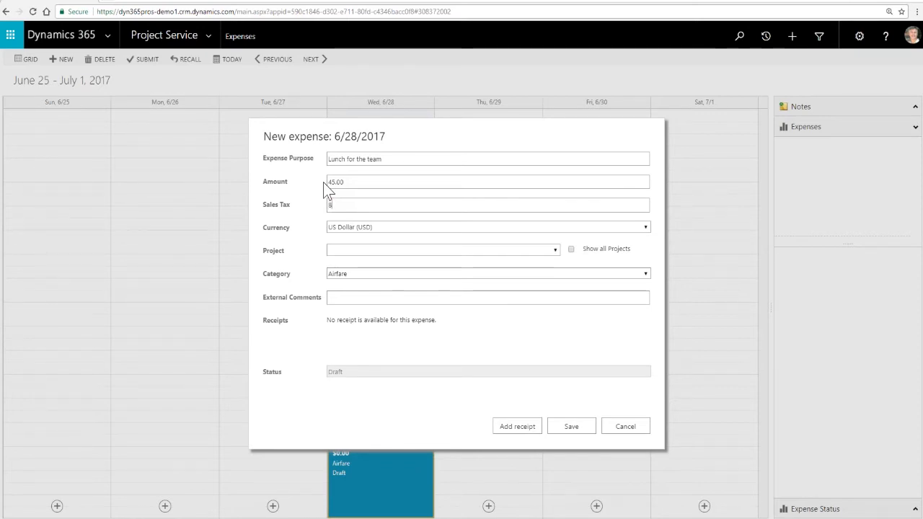
- Assign the expense to the Closeout Boutique PoS project, set its category to Meal, and discard the expense
left_click(373, 250)
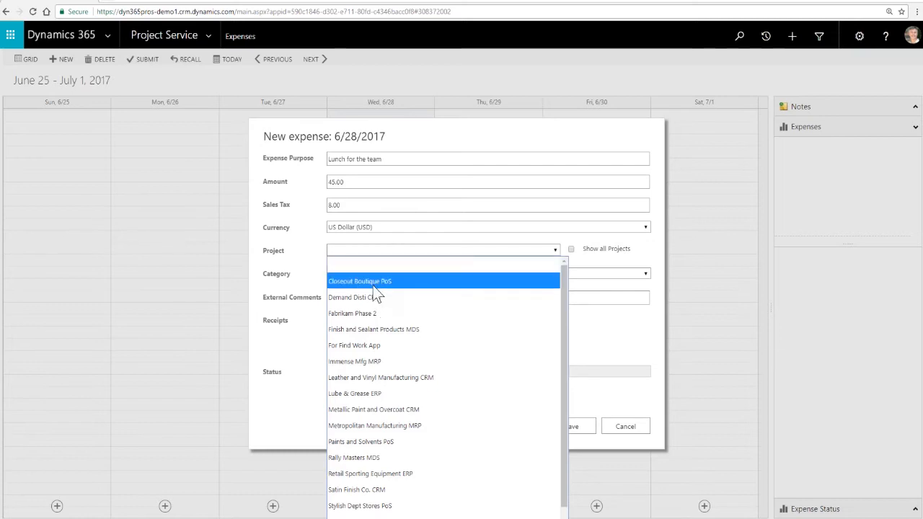
left_click(373, 285)
left_click(352, 275)
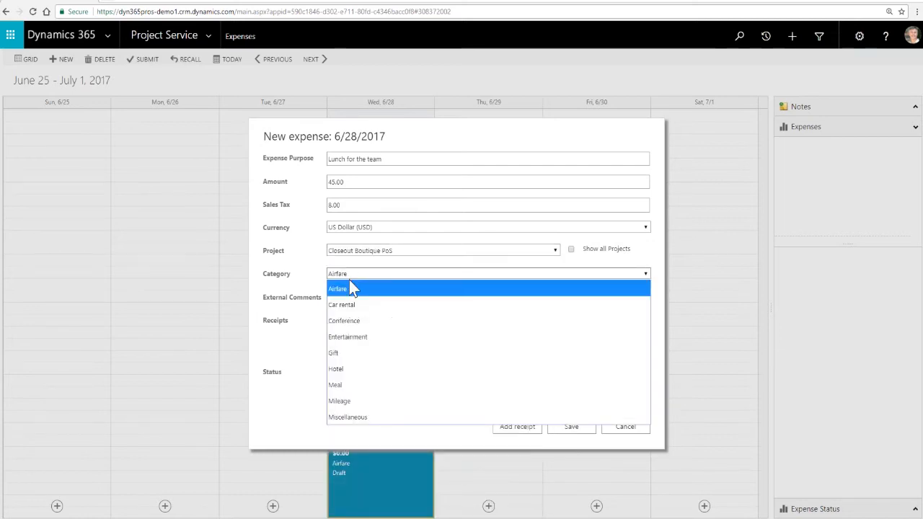
left_click(341, 385)
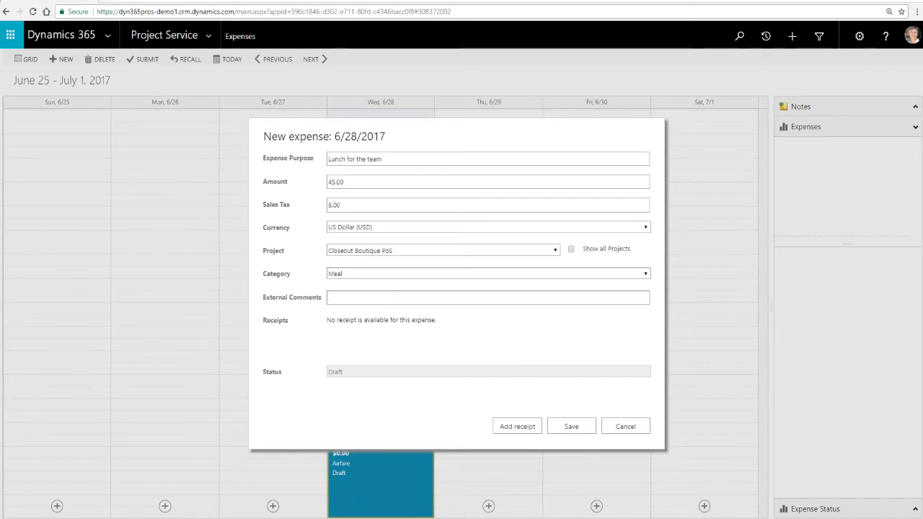
left_click(419, 300)
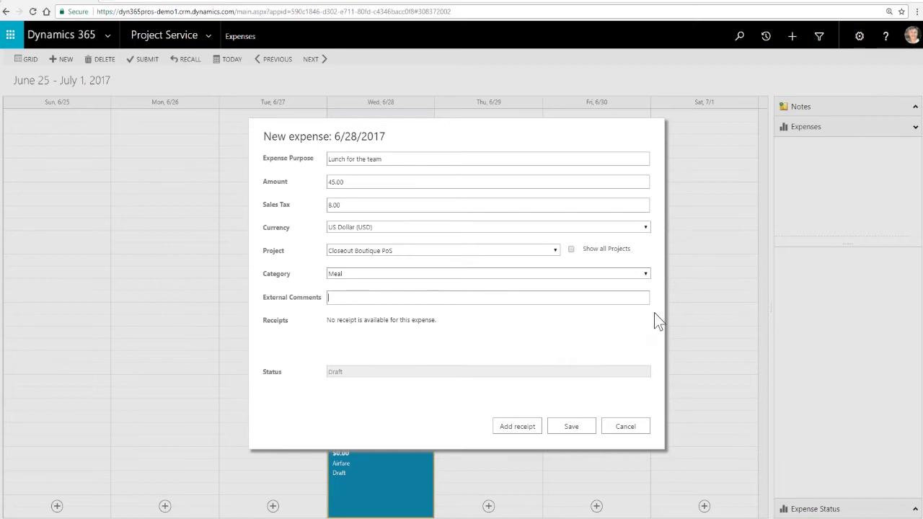
left_click(525, 297)
left_click(626, 427)
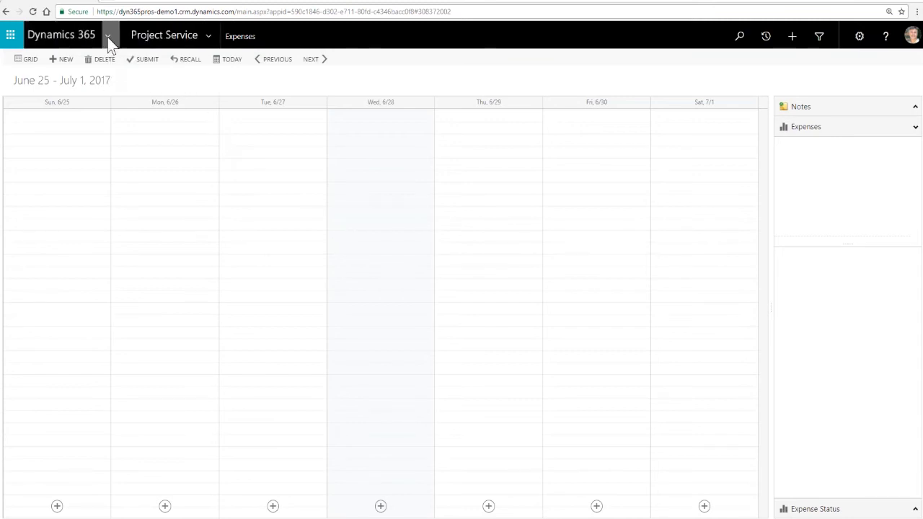
- Open the list of active actuals and examine the transaction types, classes, categories, prices and amounts of the time and expense records
left_click(208, 35)
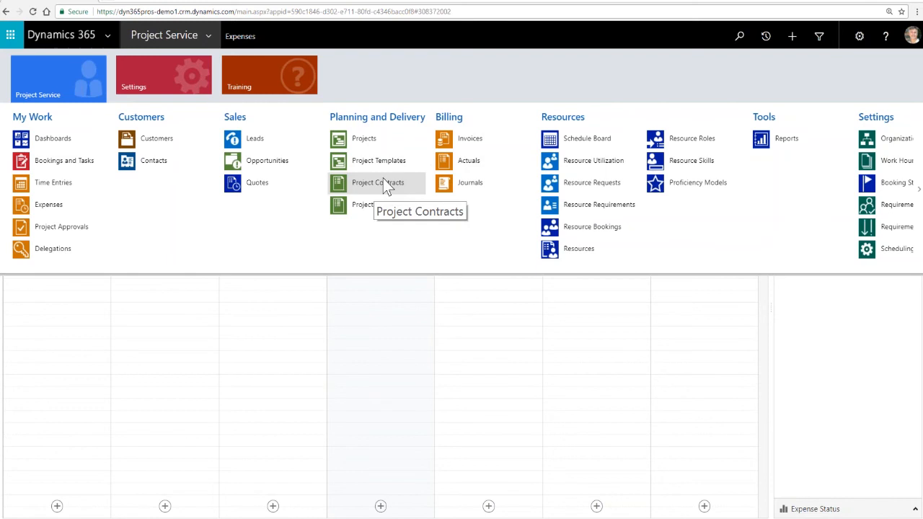
left_click(462, 161)
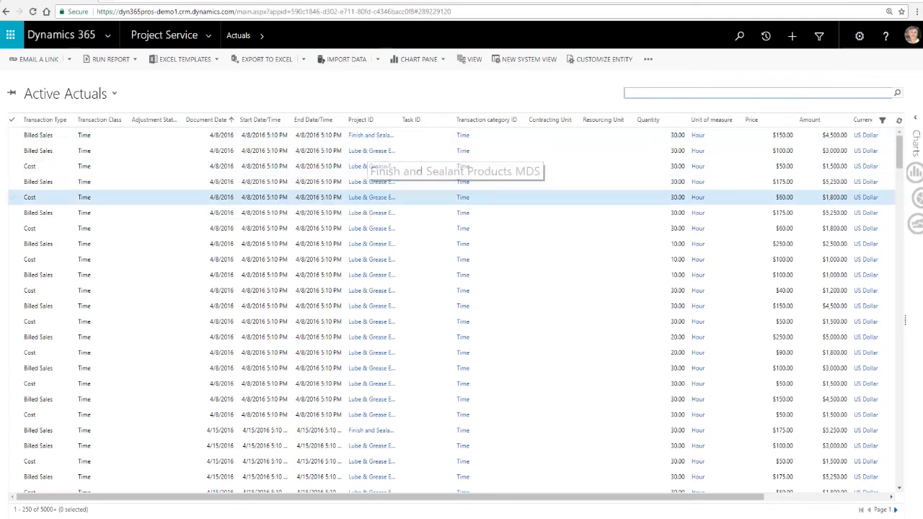
scroll(465, 165, "down", 15)
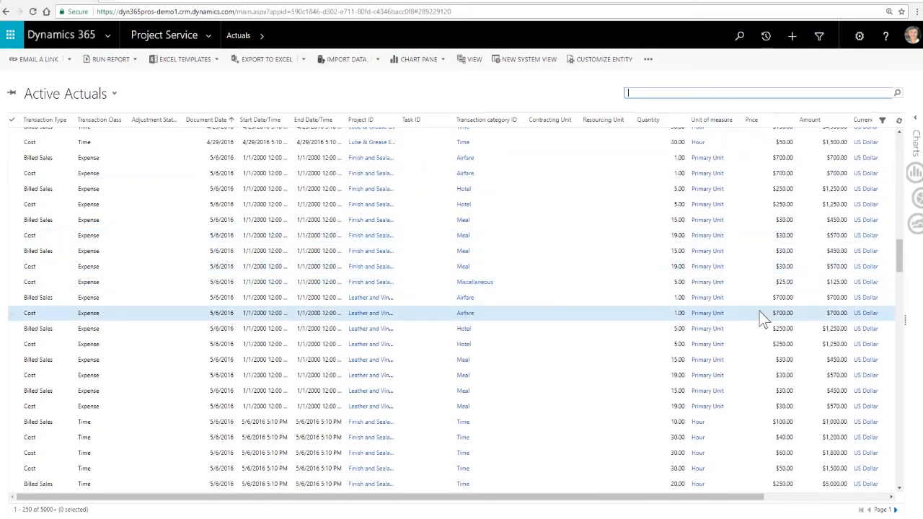
scroll(580, 312, "up", 10)
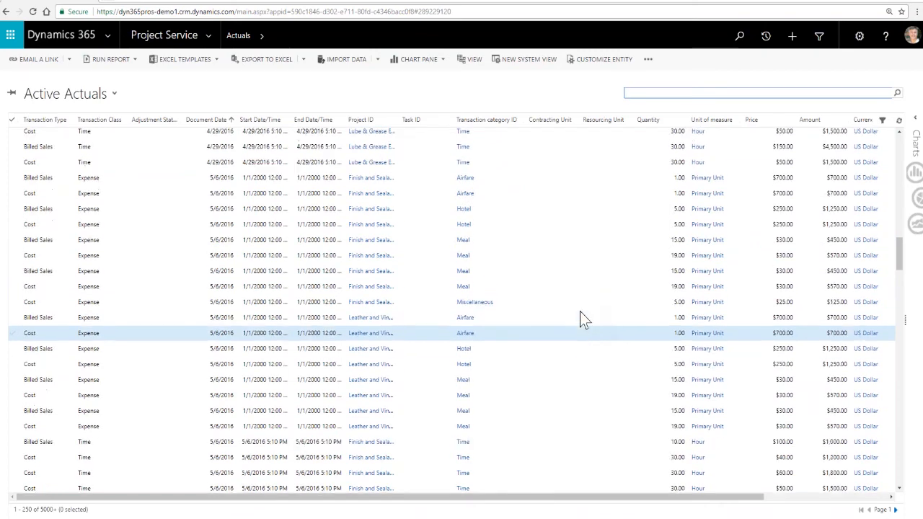